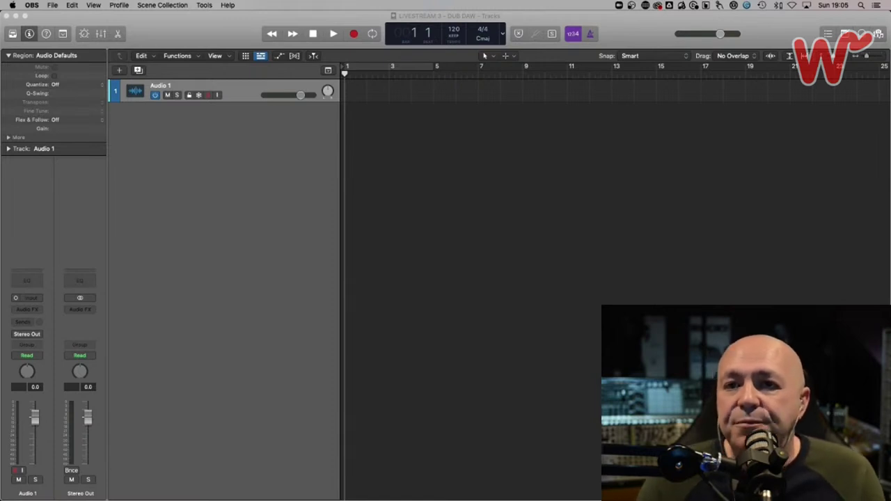
# Add two more audio tracks to the project and delete two of the three audio tracks
pyautogui.doubleClick(227, 121)
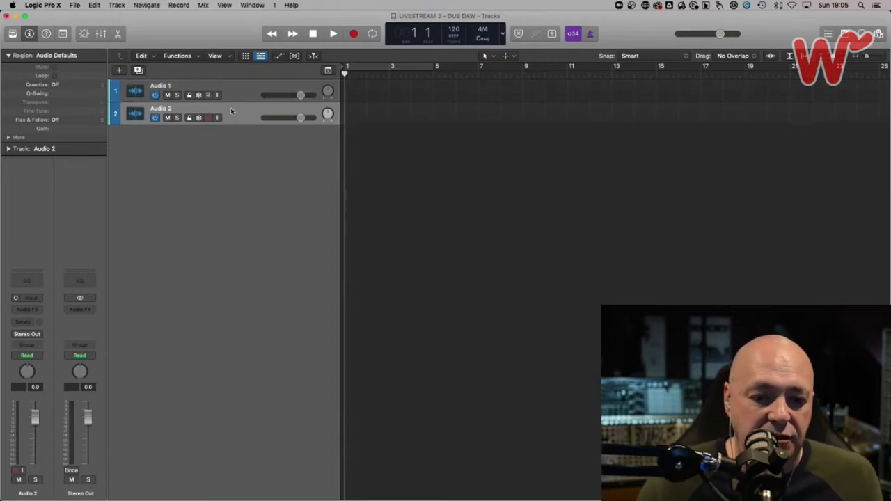
pyautogui.click(139, 71)
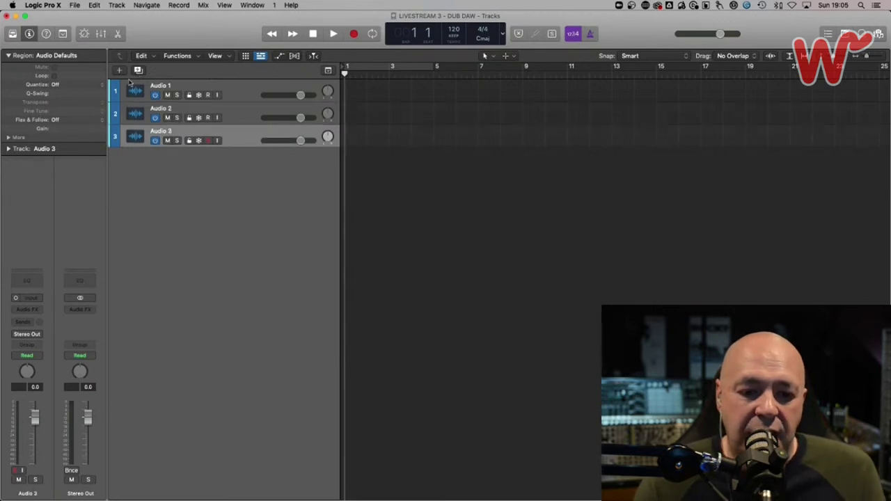
pyautogui.click(229, 98)
pyautogui.press('super+BackSpace')
pyautogui.press('super+BackSpace')
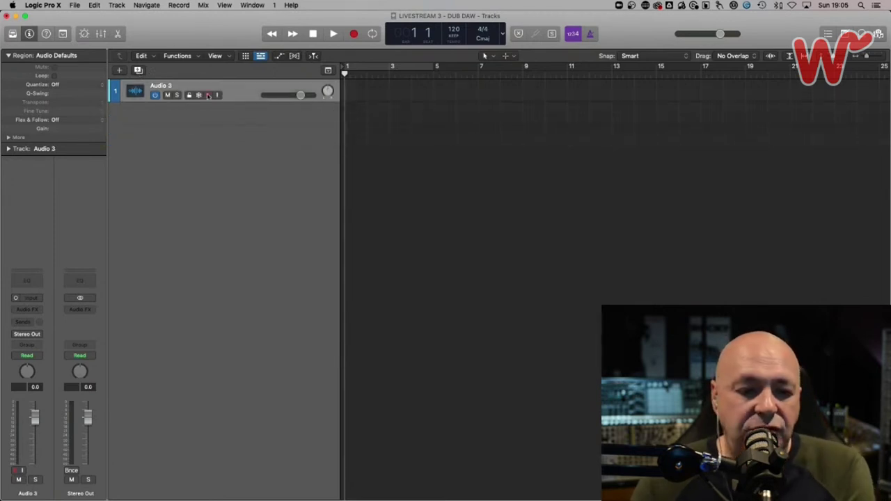
# Add one new software instrument track with its output set to Output 1 + 2
pyautogui.click(120, 71)
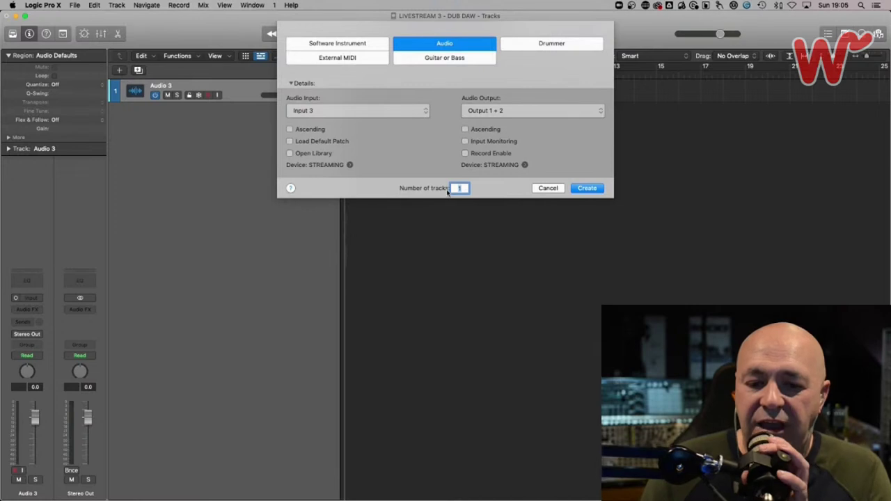
pyautogui.click(425, 113)
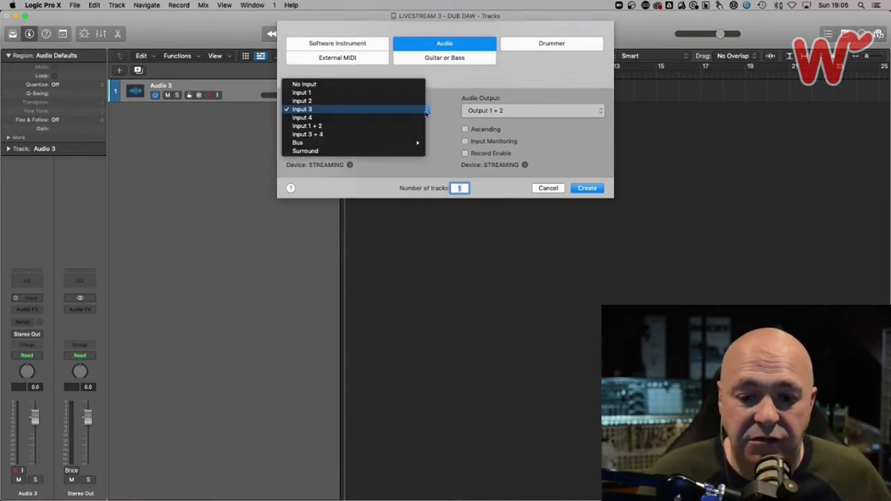
pyautogui.click(451, 87)
pyautogui.click(367, 45)
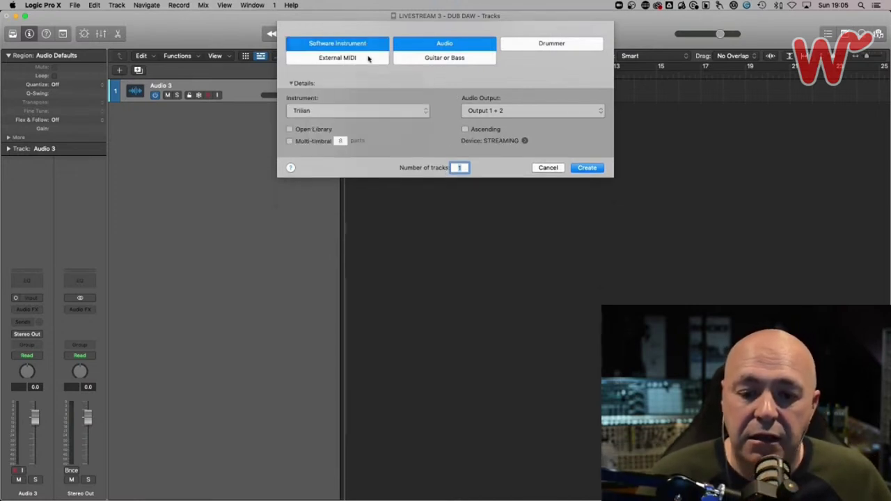
pyautogui.click(583, 164)
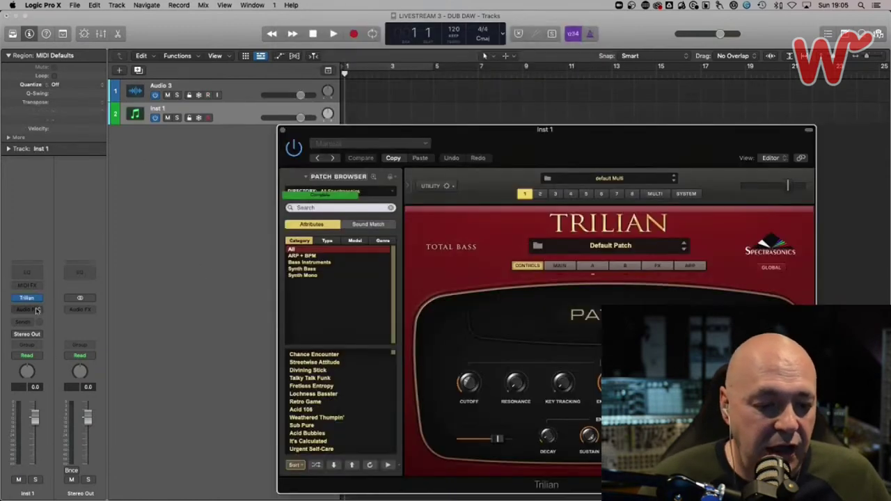
# Replace Trilian on the Inst 1 track with the stereo version of Native Instruments Kontakt
pyautogui.click(39, 298)
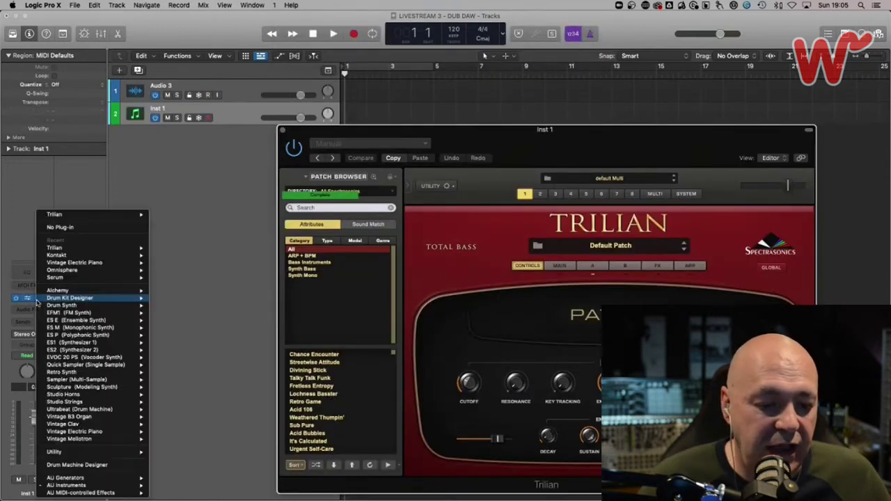
pyautogui.moveTo(66, 485)
pyautogui.moveTo(204, 416)
pyautogui.moveTo(204, 389)
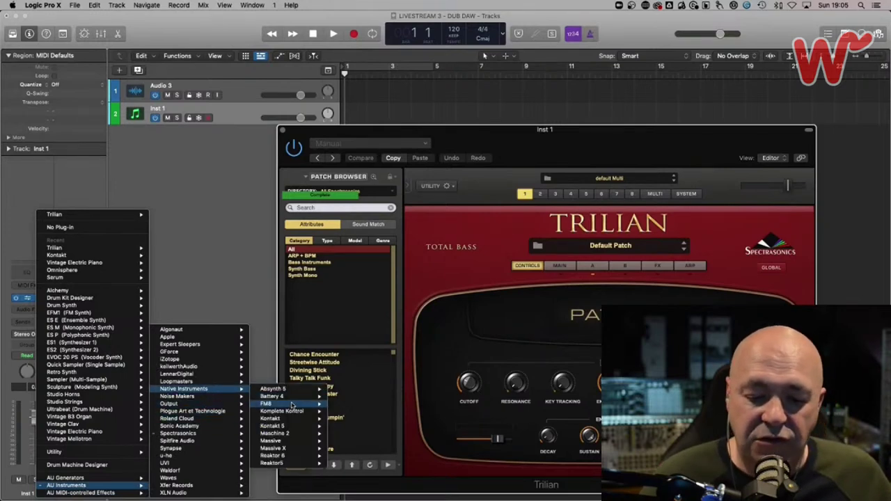
pyautogui.moveTo(292, 420)
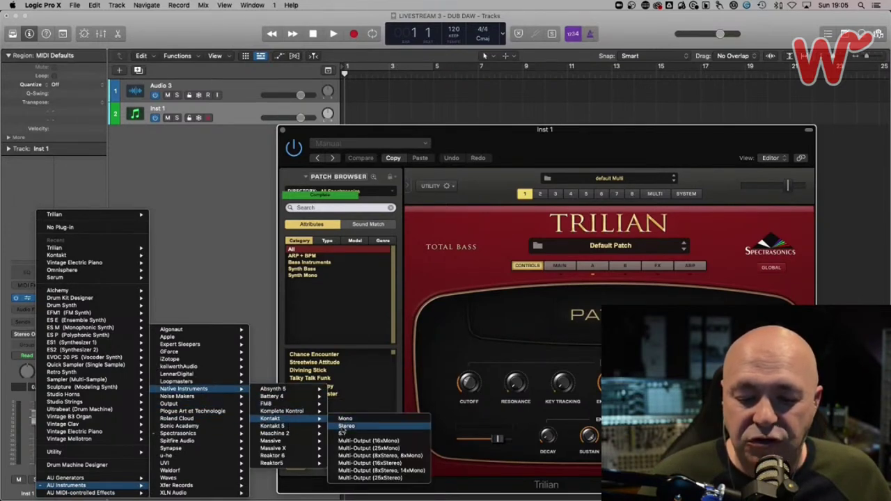
pyautogui.click(345, 426)
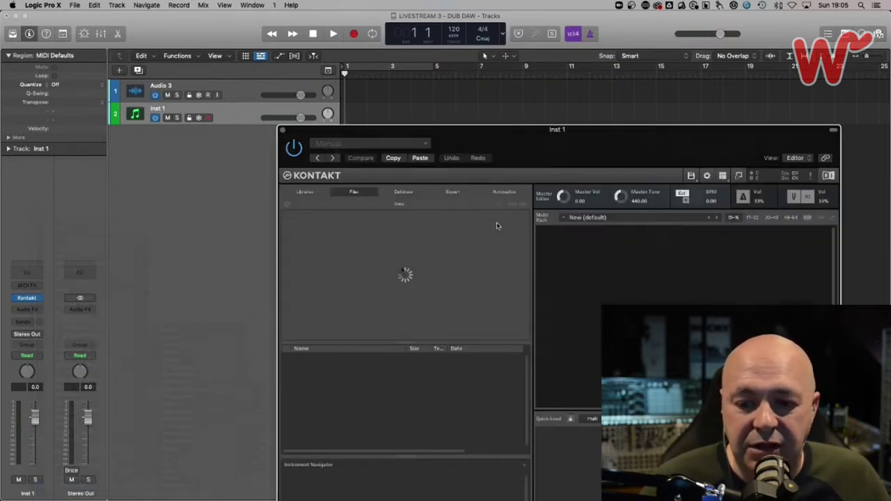
# Load Rogers Big R Dub Kit Full V2.nki from the DRUMDROPS folder into Kontakt and hide Kontakt's file browser
pyautogui.moveTo(479, 137); pyautogui.dragTo(374, 58)
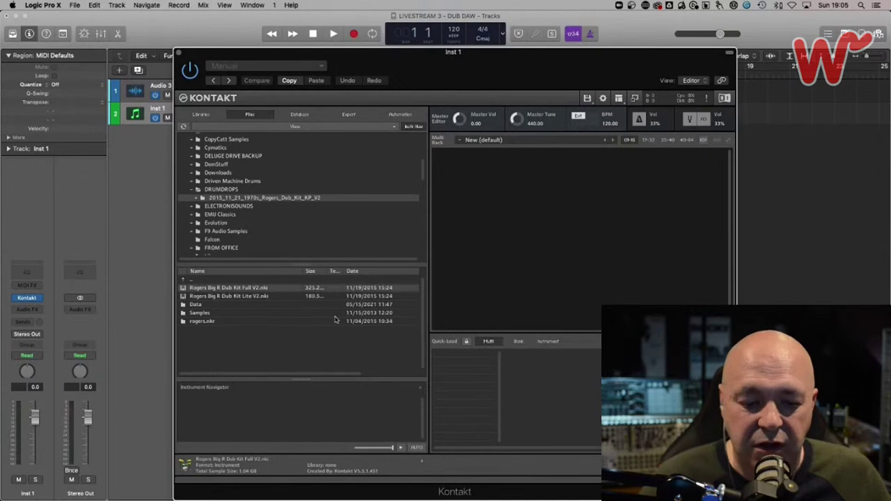
pyautogui.doubleClick(281, 290)
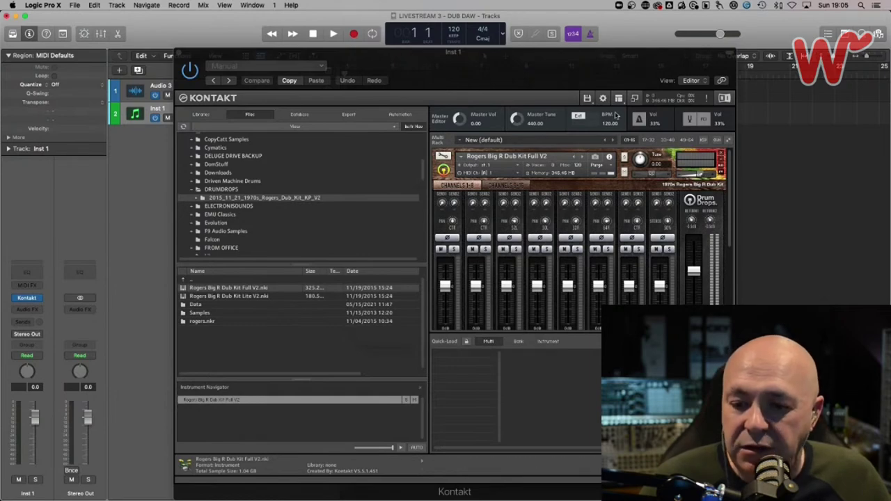
pyautogui.click(635, 99)
pyautogui.moveTo(407, 56); pyautogui.dragTo(603, 20)
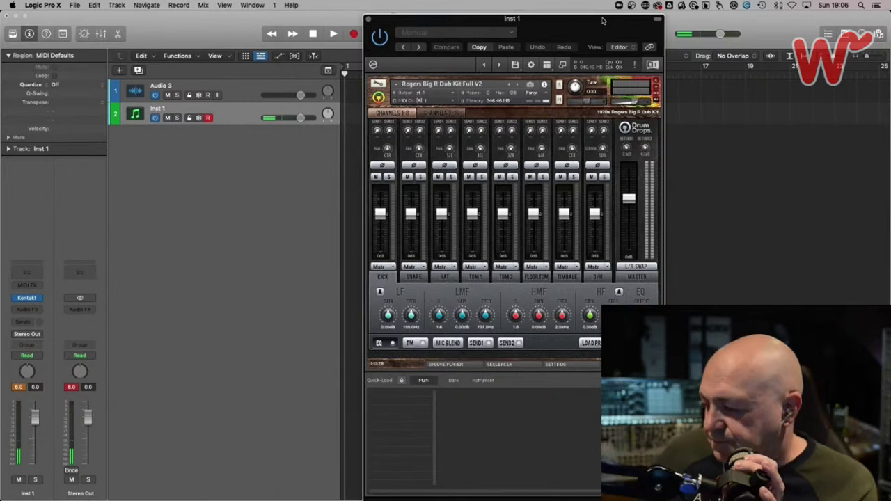
# Lower the master volume slightly and move the Kontakt window clear of the tracks area
pyautogui.moveTo(721, 34); pyautogui.dragTo(717, 33)
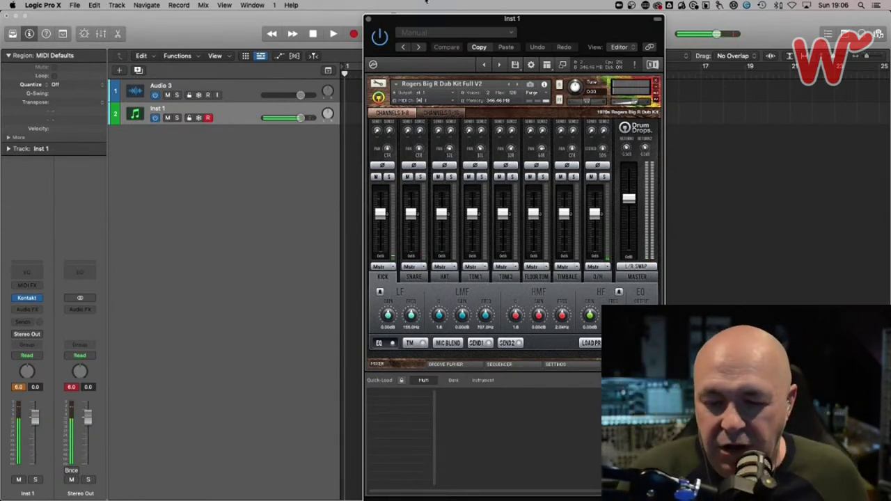
pyautogui.moveTo(489, 24); pyautogui.dragTo(163, 0)
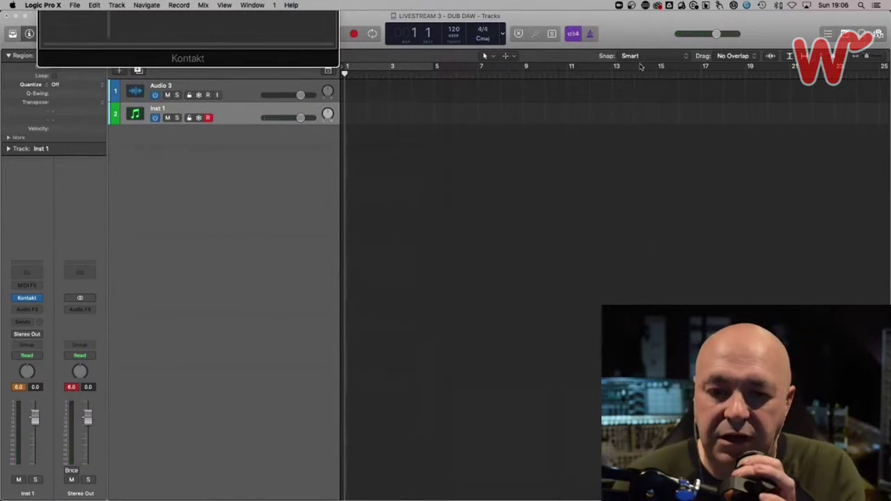
# Set the project tempo to 138 BPM and play the metronome to check it, moving the Kontakt window off the transport controls
pyautogui.moveTo(451, 31); pyautogui.dragTo(465, 14)
pyautogui.press('space')
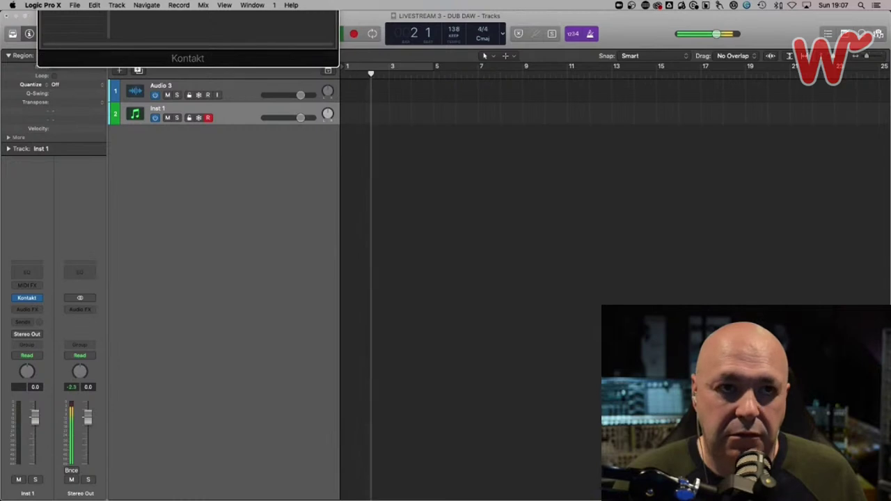
pyautogui.moveTo(278, 53); pyautogui.dragTo(771, 1)
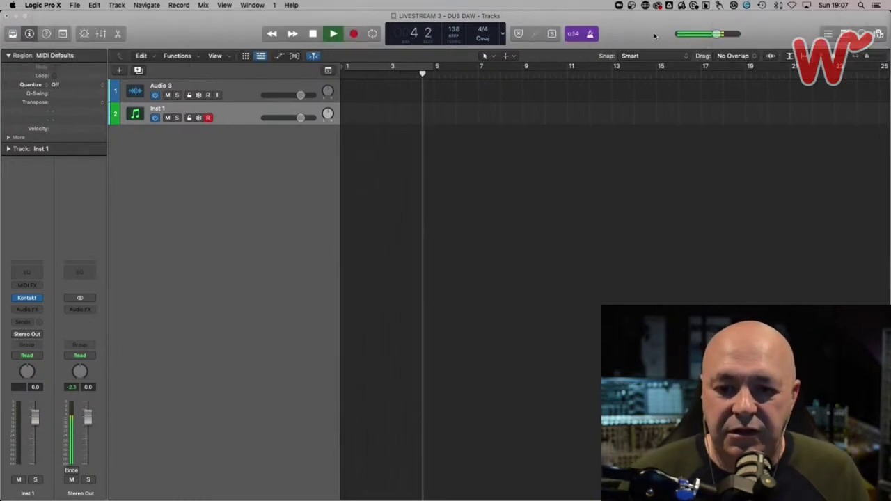
pyautogui.press('space')
# Record a trial drum take on the Inst 1 track from bar 1 and delete the recorded region
pyautogui.press('Return')
pyautogui.press('r')
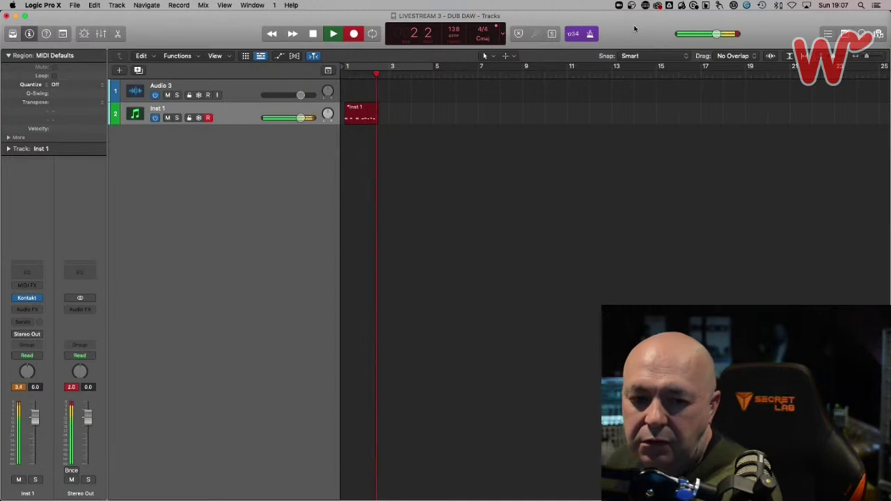
pyautogui.press('space')
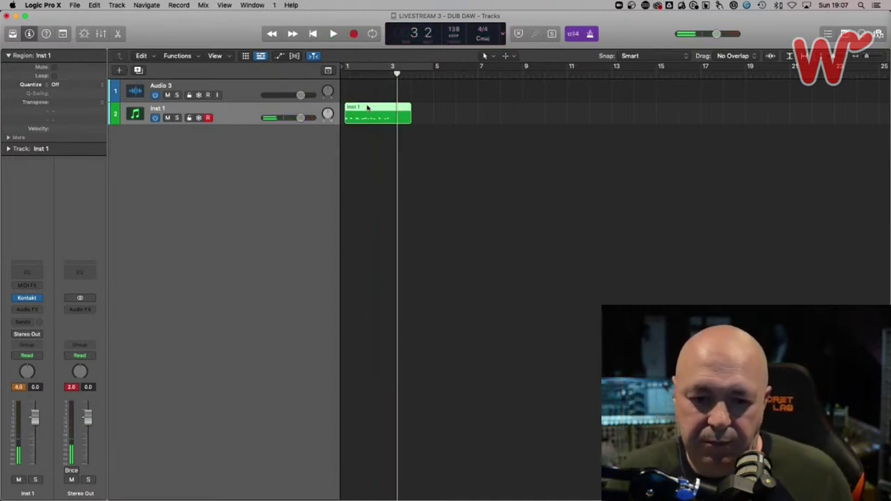
pyautogui.press('Delete')
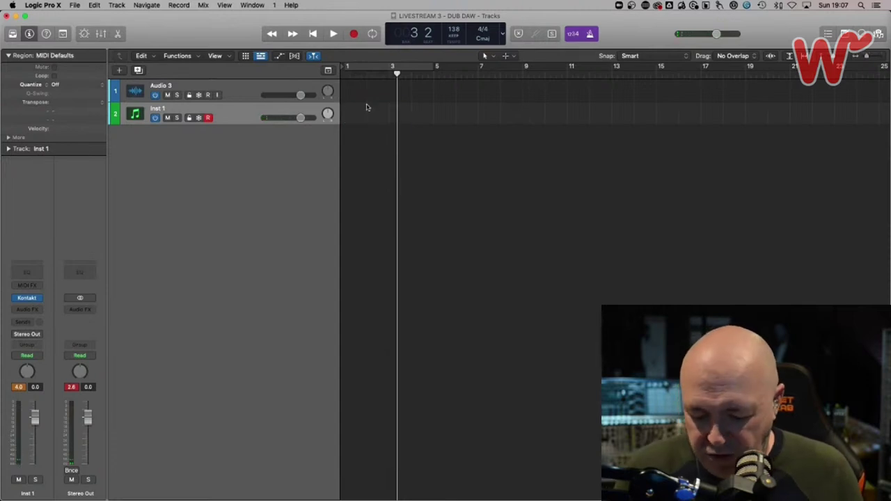
# Record a two-bar drum pattern on the Inst 1 track, starting at bar 1
pyautogui.press('Return')
pyautogui.press('r')
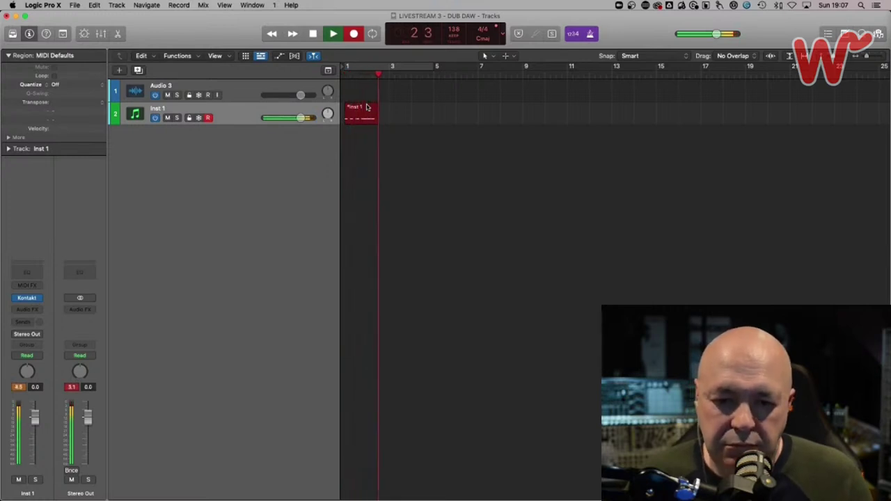
pyautogui.press('space')
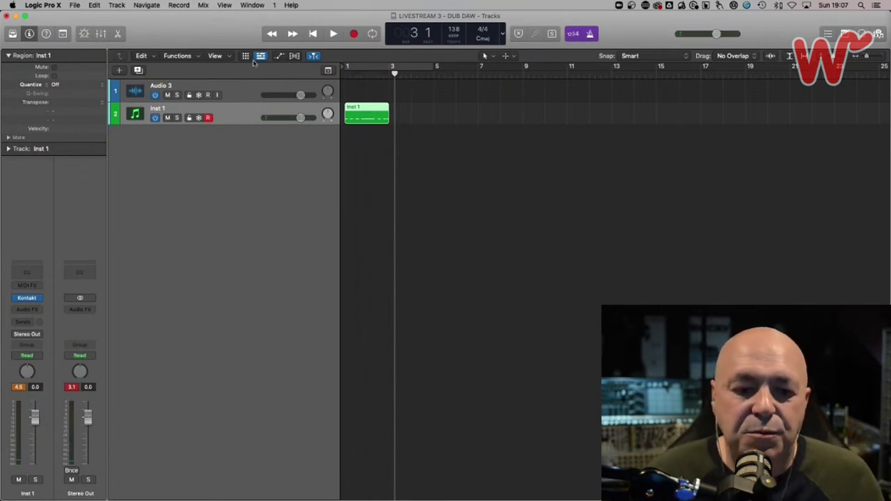
# Duplicate the Inst 1 track with its Kontakt drum kit and delete the Audio 3 track
pyautogui.click(139, 70)
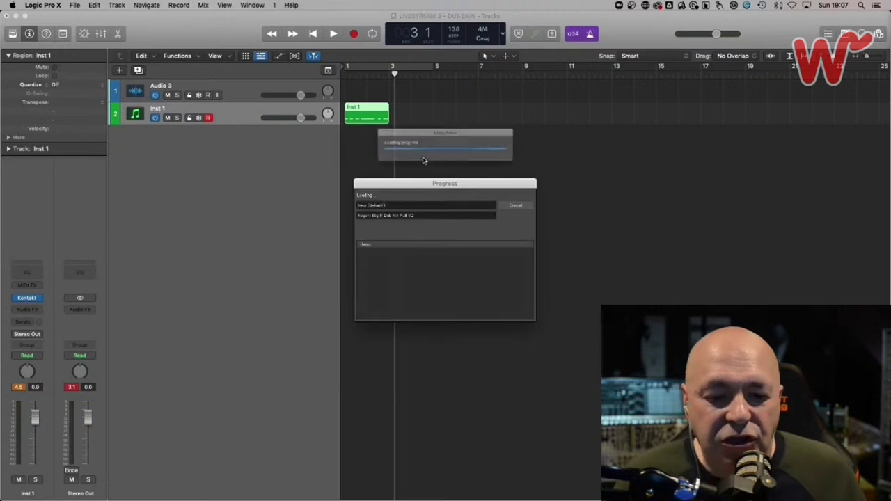
pyautogui.click(235, 94)
pyautogui.press('super+BackSpace')
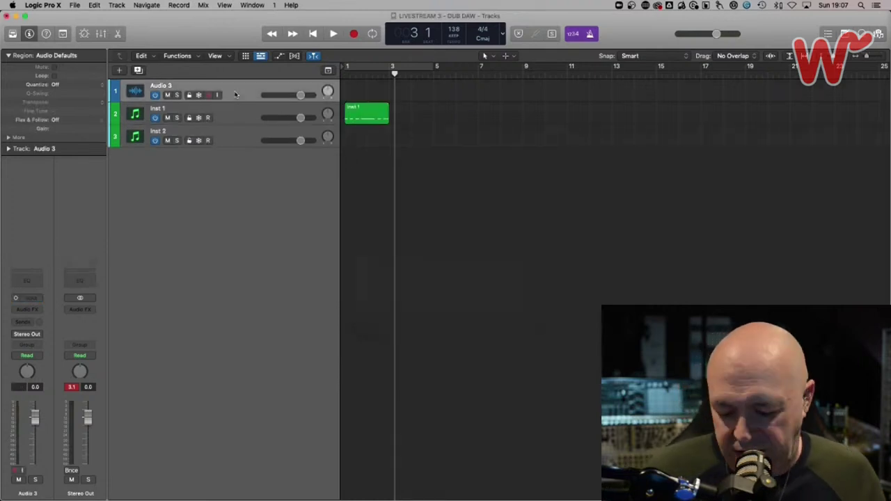
# Try to record a second drum part on the Inst 2 track alongside the Inst 1 pattern
pyautogui.click(228, 112)
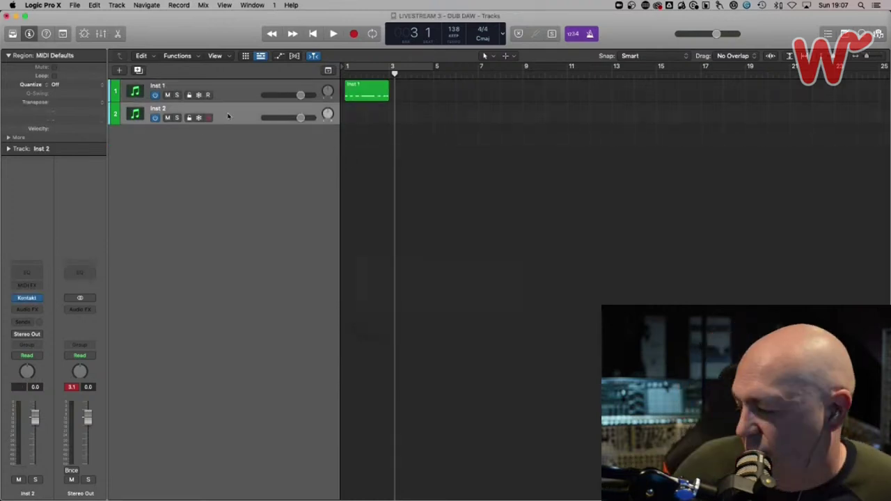
pyautogui.press('r')
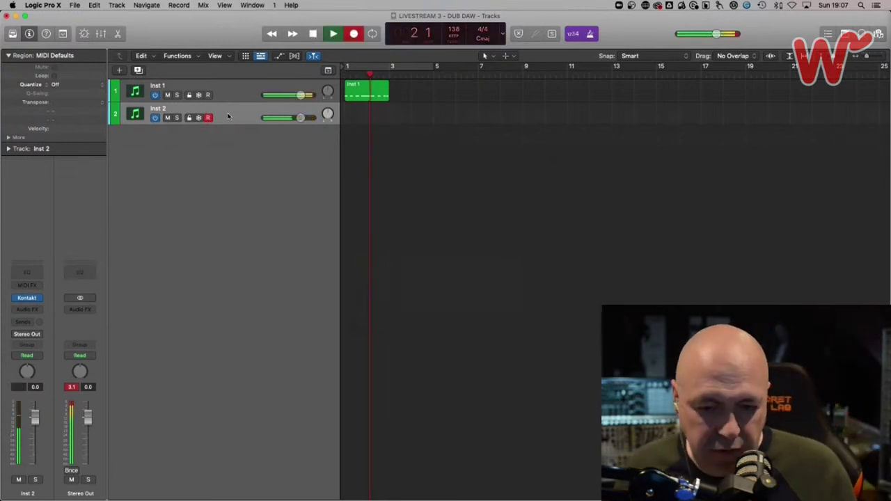
pyautogui.press('space')
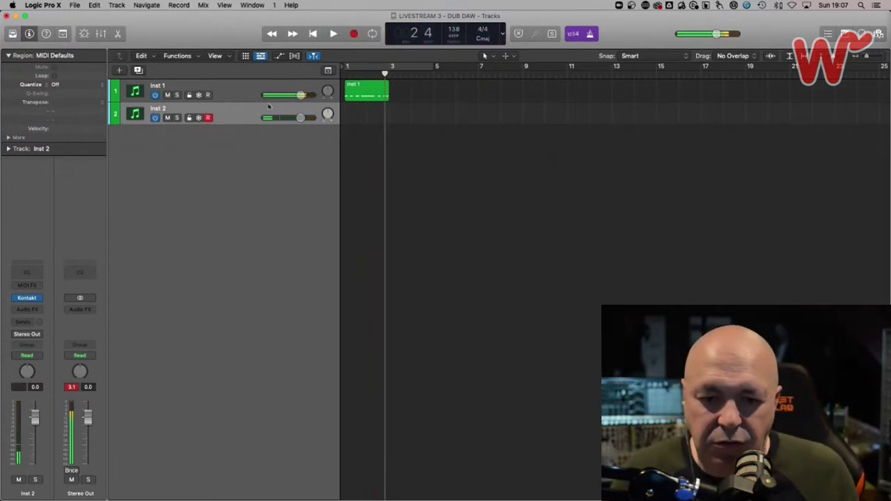
pyautogui.rightClick(368, 85)
pyautogui.click(376, 87)
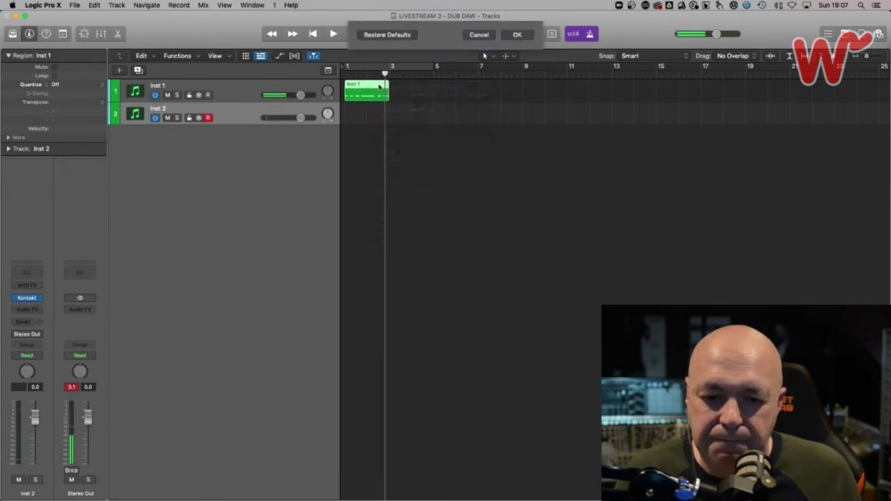
pyautogui.press('Escape')
# Set the locators to the Inst 1 region with cycle enabled, and turn off the metronome while the loop plays
pyautogui.rightClick(375, 86)
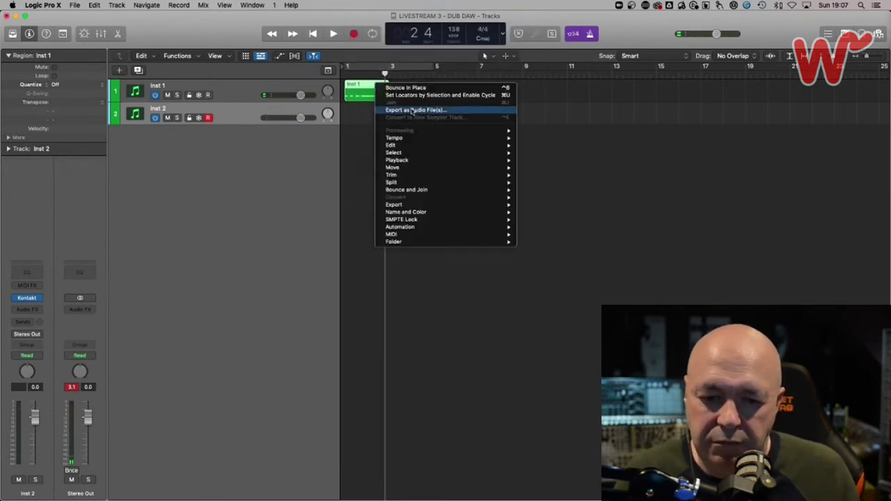
pyautogui.click(440, 95)
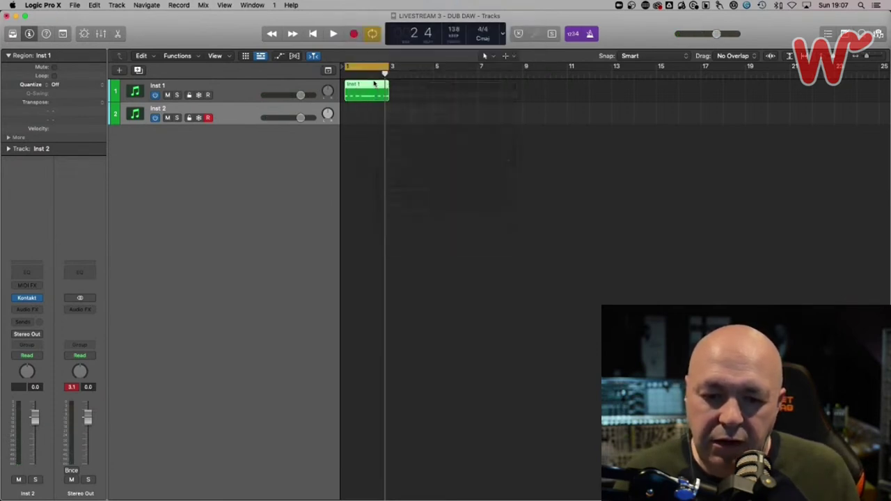
pyautogui.press('space')
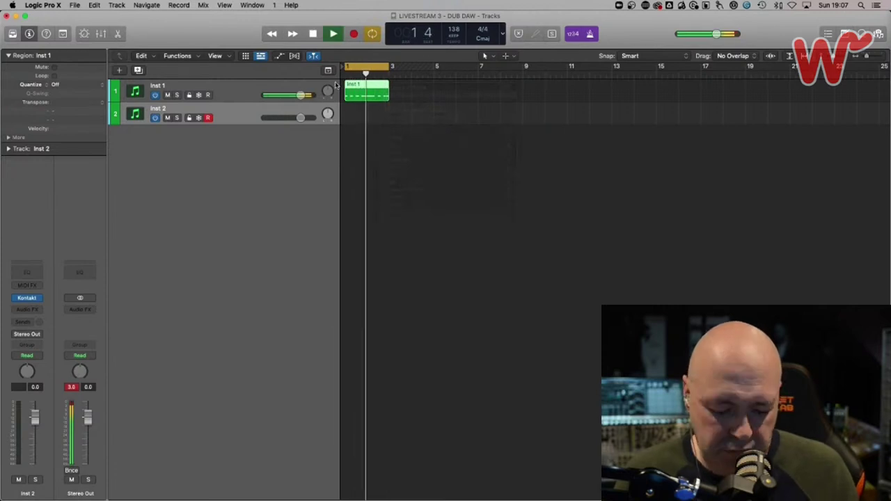
pyautogui.click(590, 35)
# Record a trial take on the Inst 2 track over the looped pattern and discard it
pyautogui.press('r')
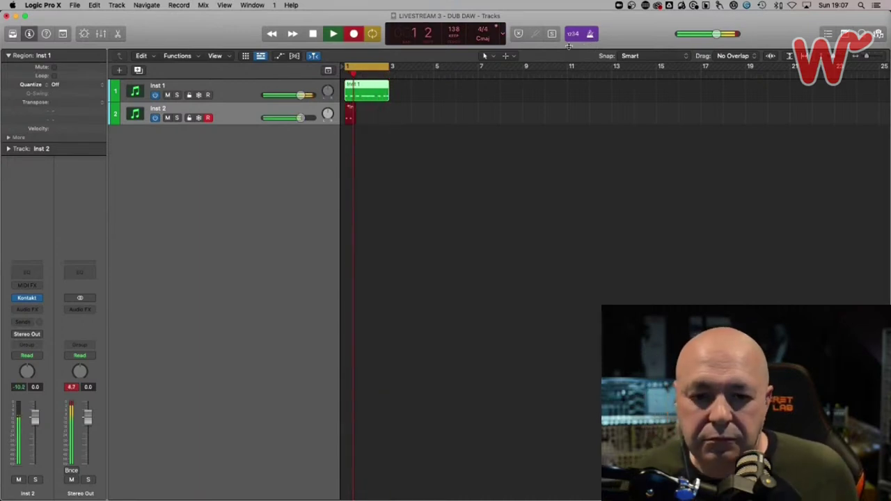
pyautogui.press('space')
pyautogui.press('BackSpace')
# Record a two-bar part on the Inst 2 track from bar 1 over the looped Inst 1 pattern
pyautogui.press('Return')
pyautogui.press('r')
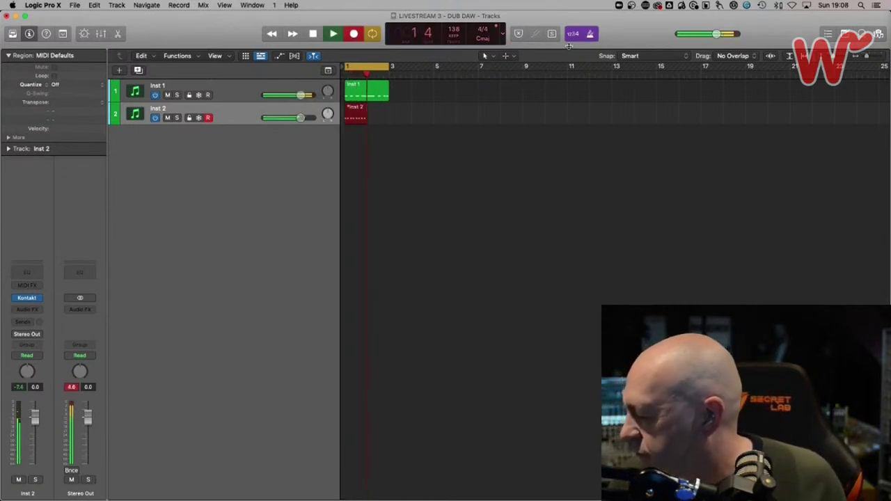
pyautogui.press('space')
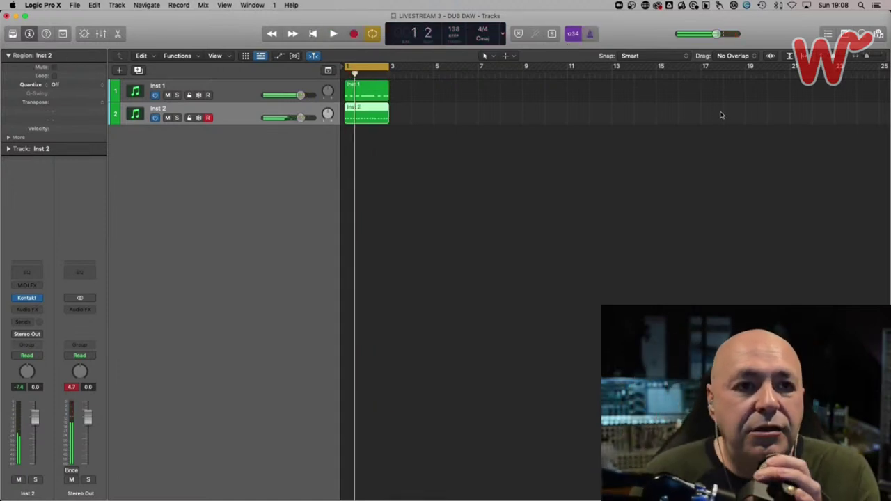
# Play back the selected Inst 1 and Inst 2 regions and open them together in an enlarged Piano Roll
pyautogui.moveTo(418, 143); pyautogui.dragTo(358, 83)
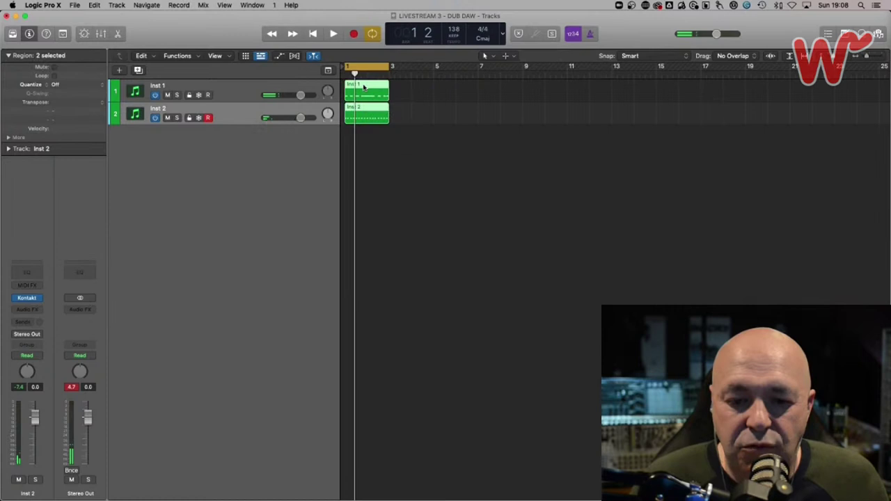
pyautogui.press('space')
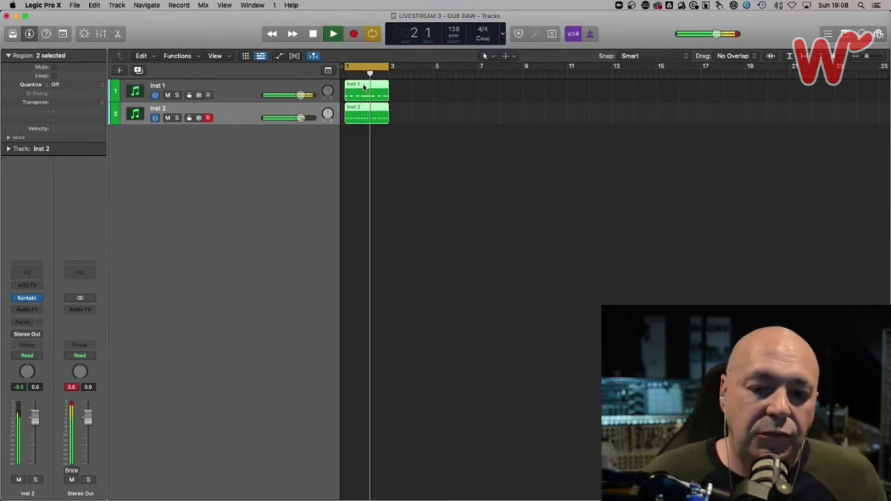
pyautogui.press('space')
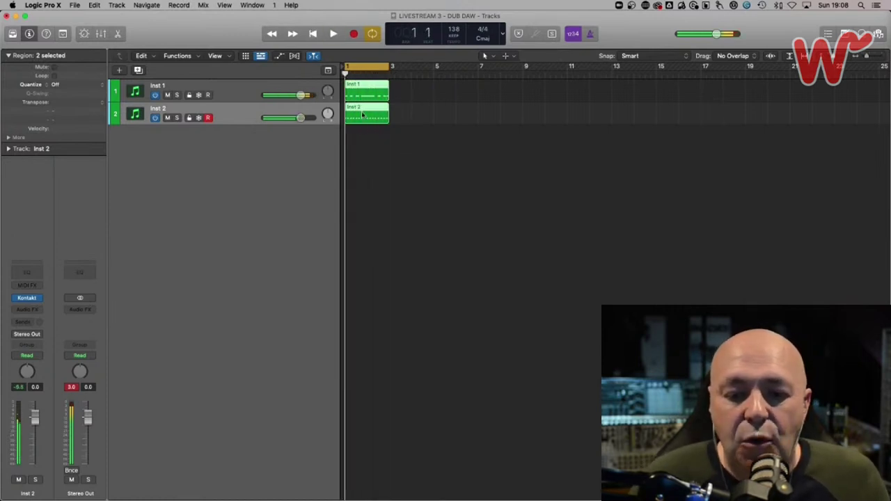
pyautogui.doubleClick(367, 84)
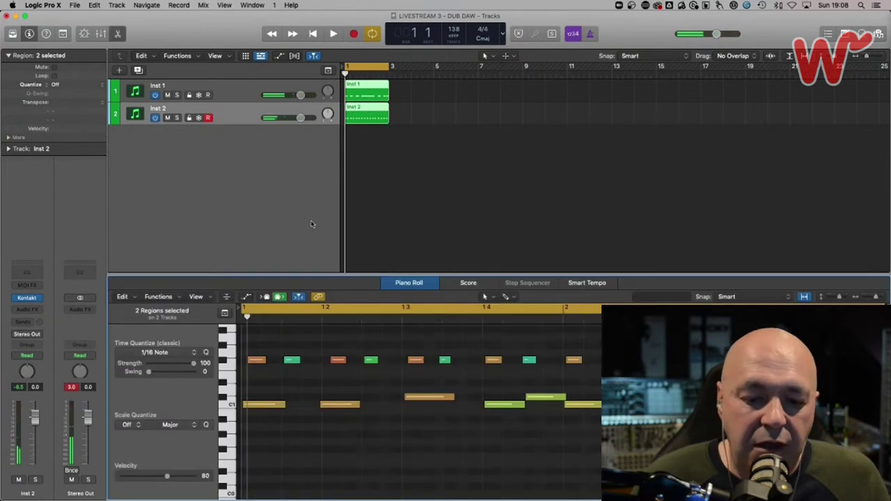
pyautogui.moveTo(322, 275); pyautogui.dragTo(325, 218)
pyautogui.click(439, 167)
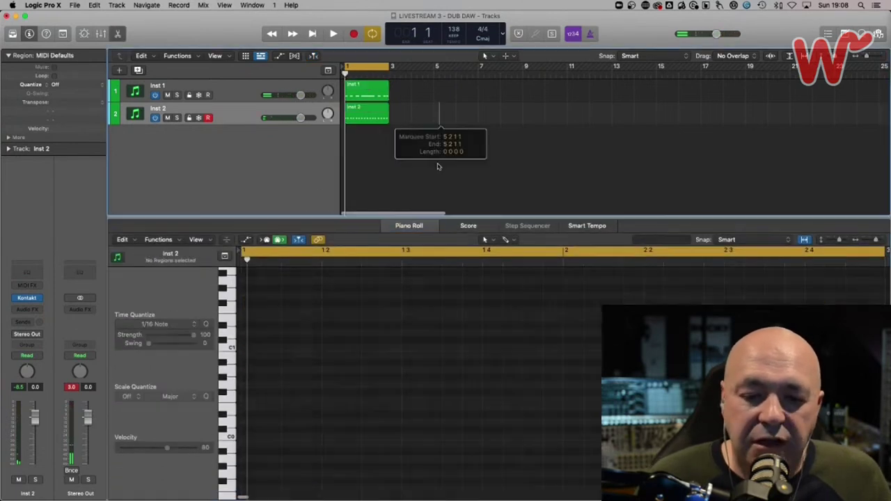
# Quantize all notes in the Inst 1 region and all notes in the Inst 2 region to 1/16 notes
pyautogui.click(365, 89)
pyautogui.press('super+a')
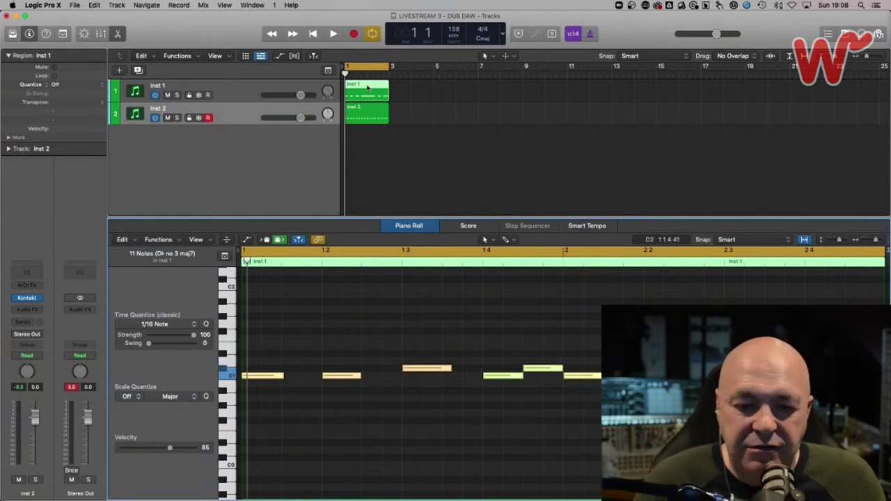
pyautogui.click(361, 111)
pyautogui.click(250, 317)
pyautogui.press('cmd+a')
pyautogui.click(205, 325)
# Mute the Inst 2 track during looped playback and set the quantize strength of the Inst 1 notes to 50
pyautogui.press('space')
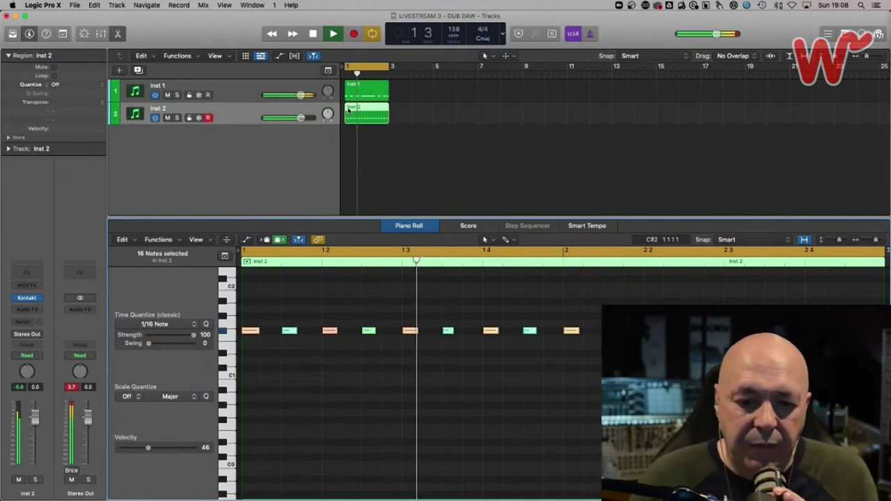
pyautogui.click(167, 118)
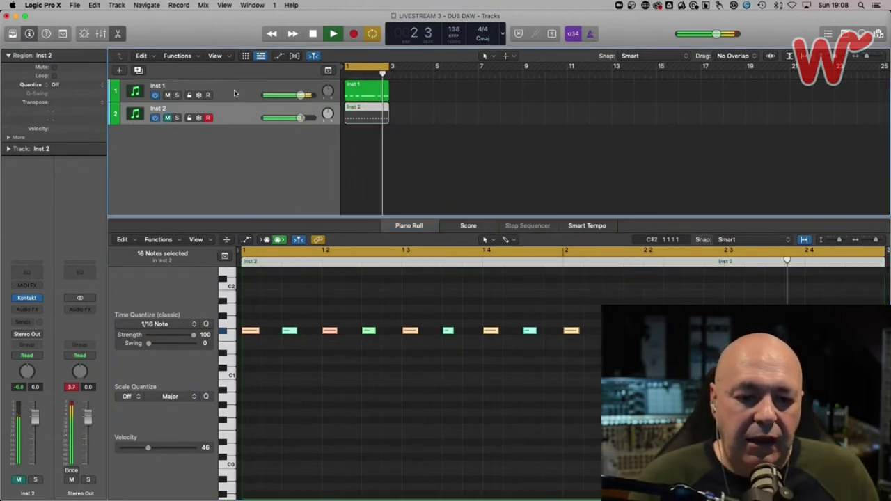
pyautogui.press('Up')
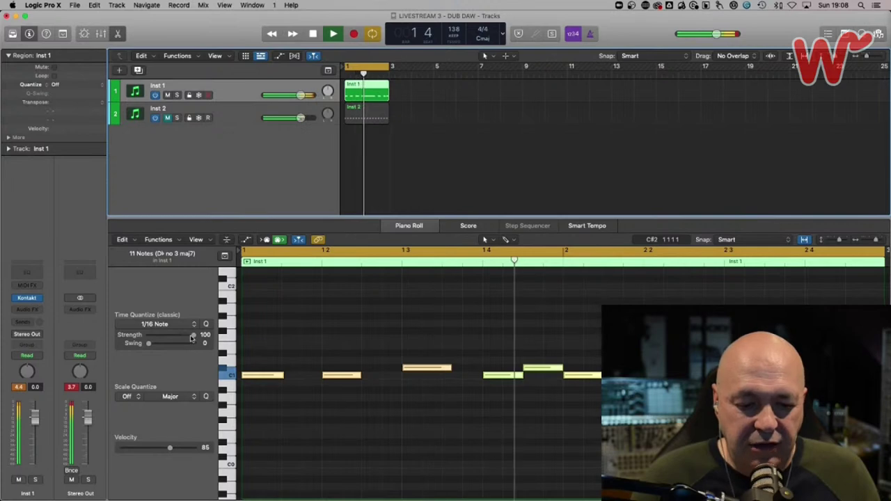
pyautogui.moveTo(192, 336); pyautogui.dragTo(127, 338)
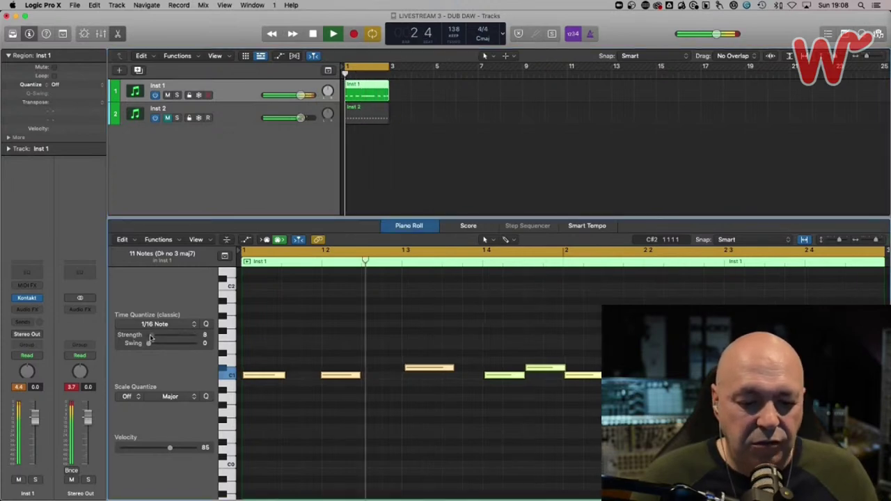
pyautogui.moveTo(127, 339); pyautogui.dragTo(168, 337)
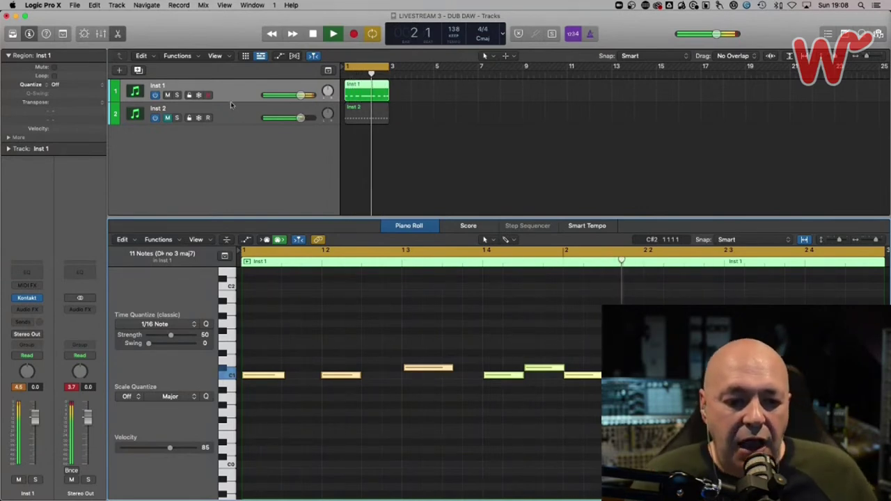
# Unmute the Inst 2 track, set its notes' quantize strength to 74, and stop playback with a smaller Piano Roll
pyautogui.click(167, 119)
pyautogui.click(167, 118)
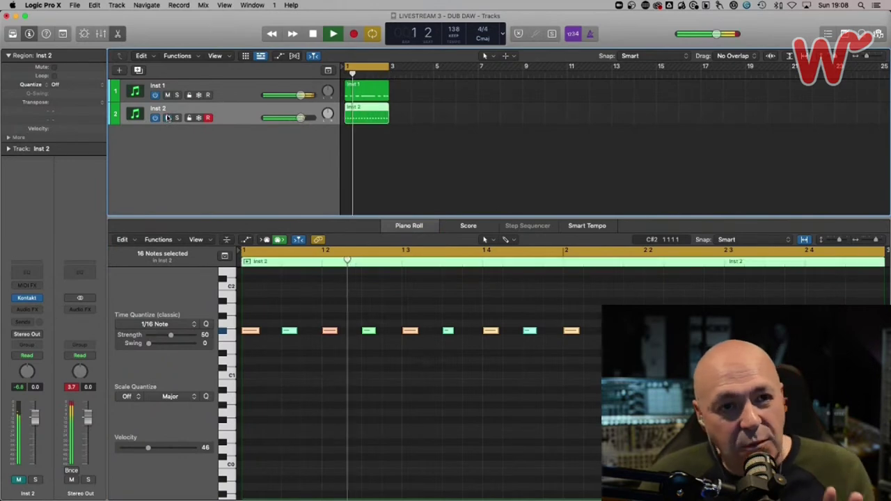
pyautogui.moveTo(170, 337)
pyautogui.mouseDown()
pyautogui.moveTo(216, 337)
pyautogui.moveTo(171, 338)
pyautogui.moveTo(180, 338)
pyautogui.mouseUp()
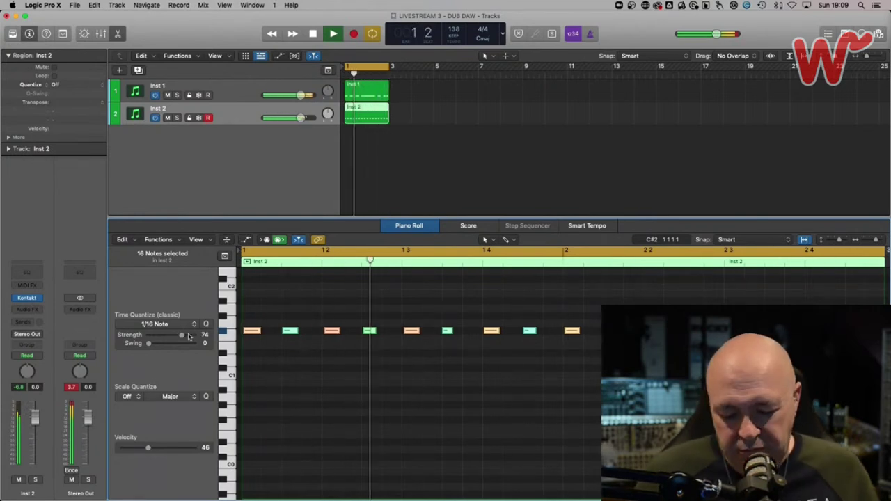
pyautogui.press('space')
pyautogui.moveTo(281, 215); pyautogui.dragTo(281, 291)
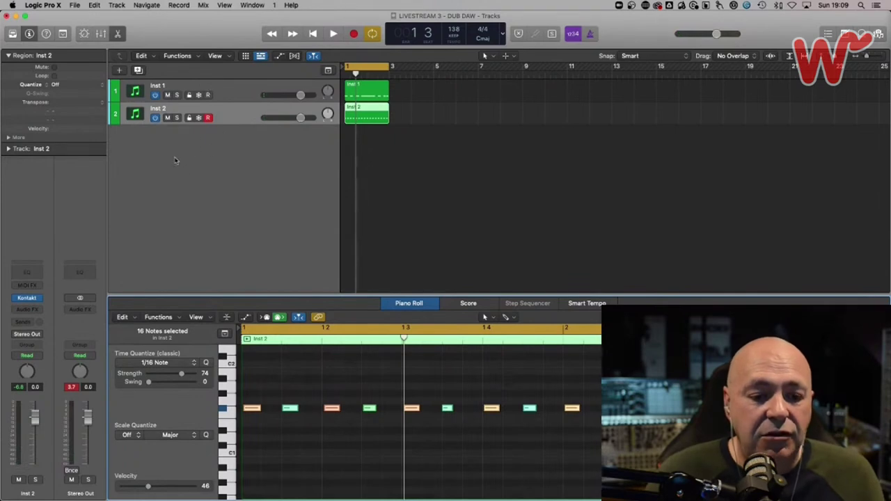
# Add a third track with the same Kontakt instrument and bring its plug-in window fully into view
pyautogui.click(139, 70)
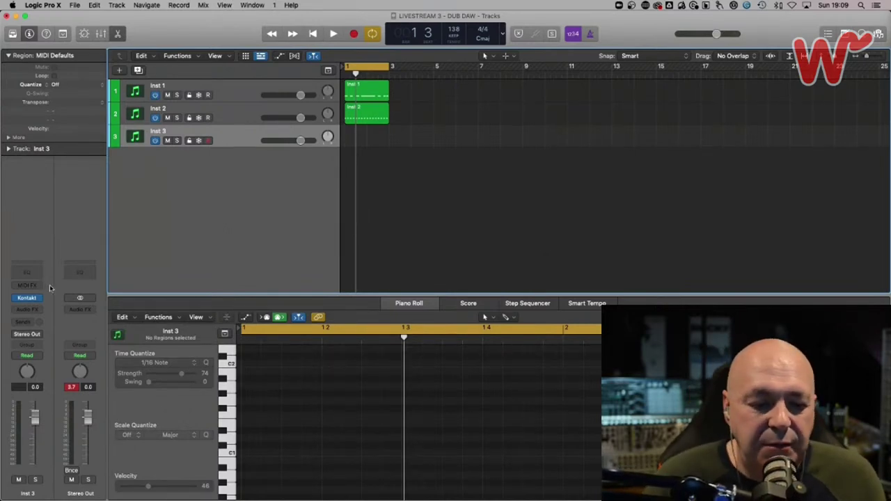
pyautogui.click(37, 307)
pyautogui.click(191, 262)
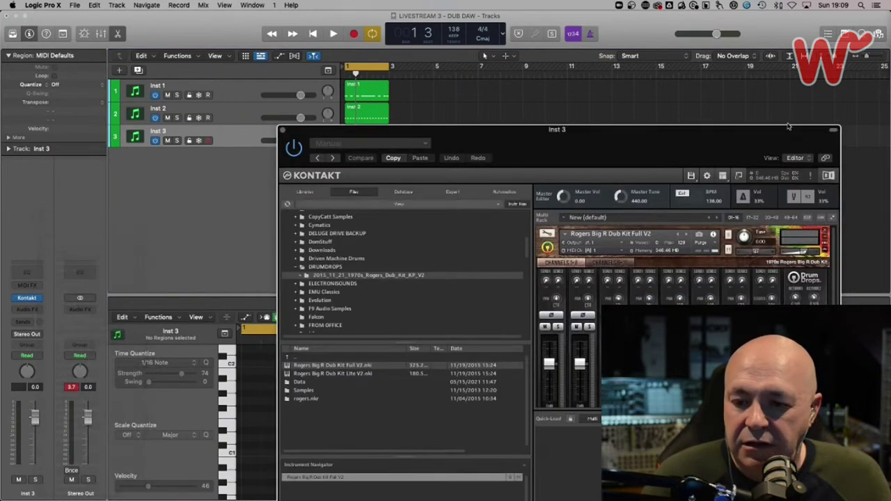
pyautogui.moveTo(749, 137); pyautogui.dragTo(505, 30)
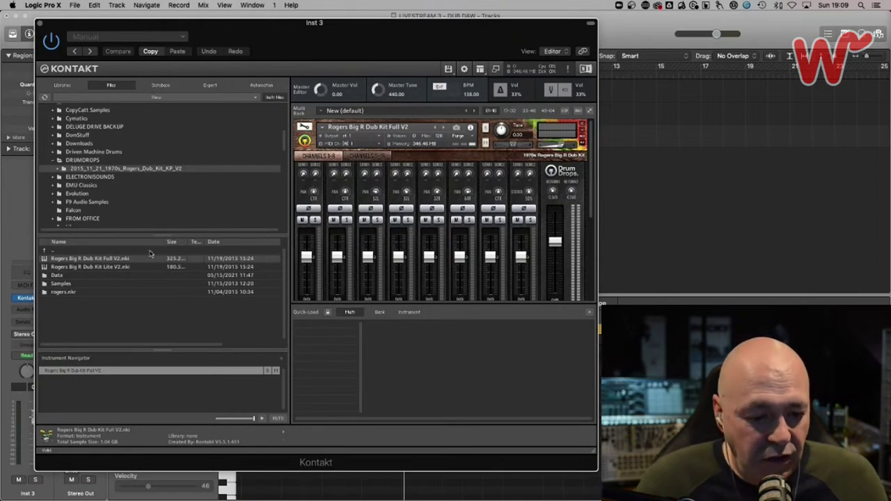
# Load Shimmer Shake Strike from the Kontakt libraries on Inst 3 and remove the Rogers Big R Dub Kit Full V2 instrument
pyautogui.click(62, 85)
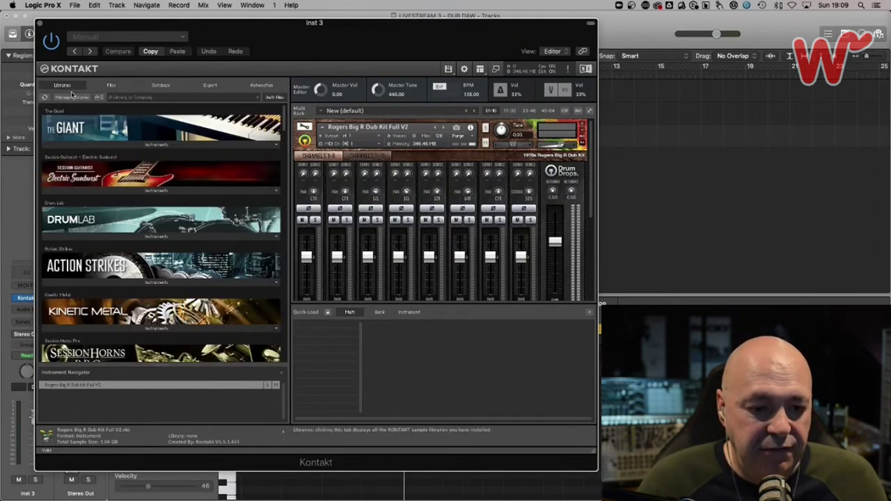
pyautogui.scroll(-5, 176, 216)
pyautogui.scroll(-6, 176, 216)
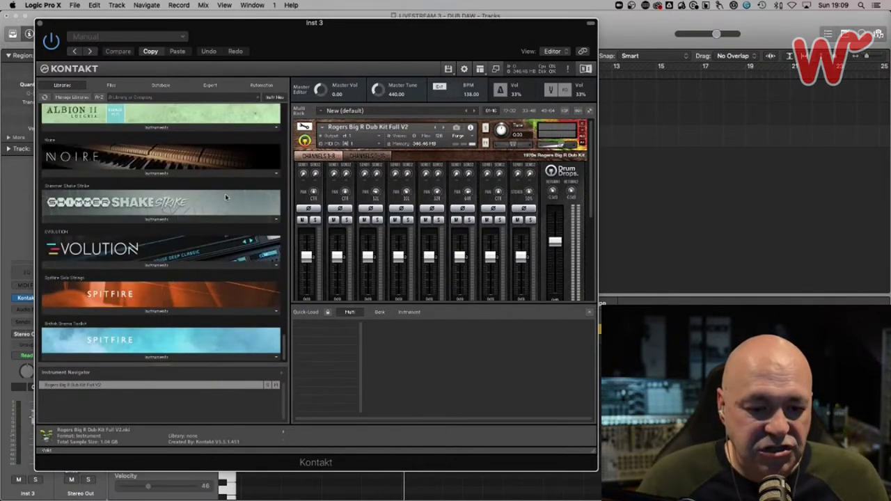
pyautogui.click(161, 220)
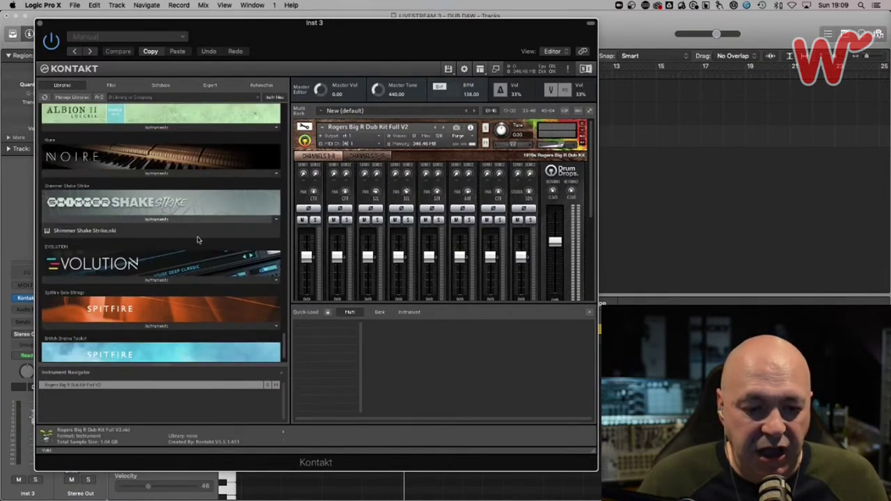
pyautogui.click(119, 232)
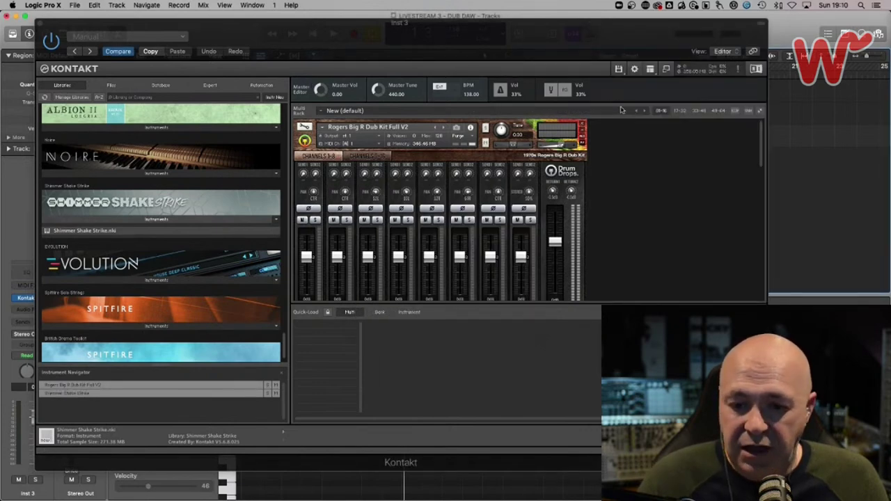
pyautogui.click(582, 126)
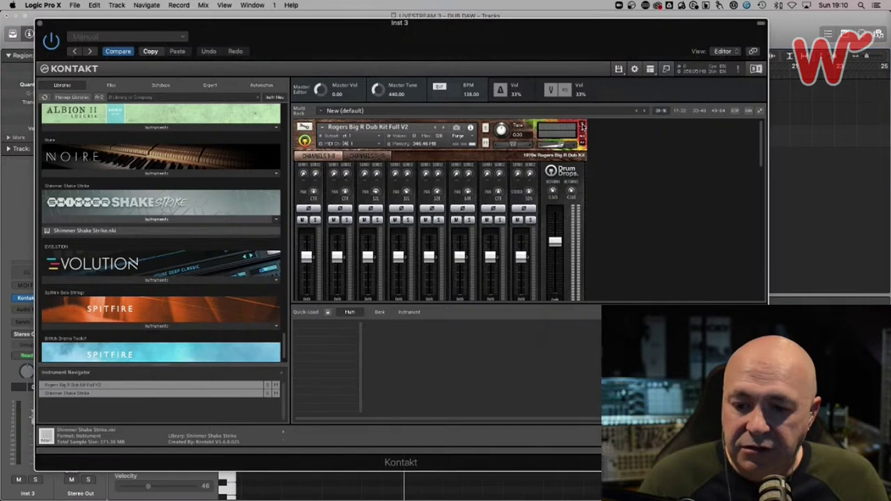
pyautogui.click(583, 126)
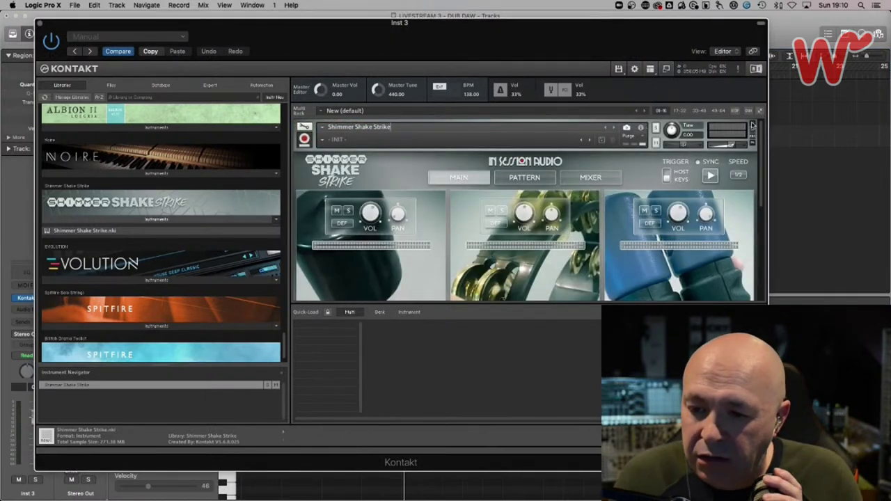
pyautogui.click(654, 127)
pyautogui.click(153, 220)
pyautogui.click(151, 221)
pyautogui.doubleClick(118, 232)
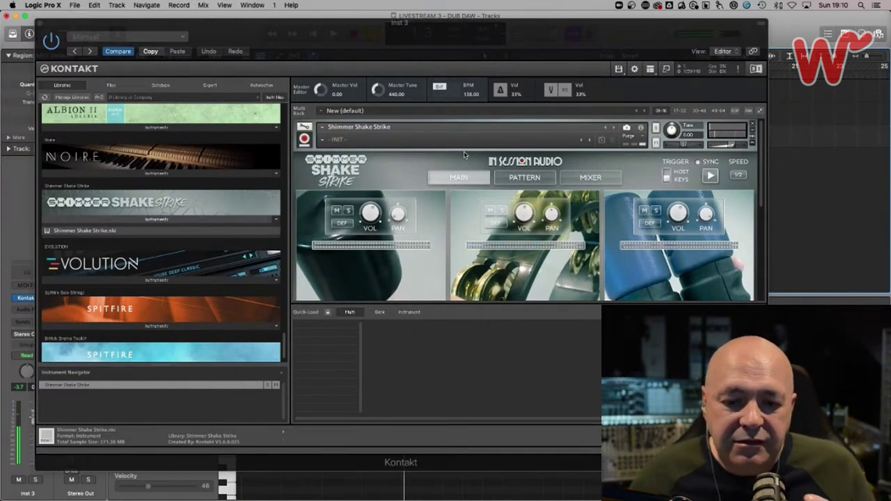
# Hide the Kontakt browser and reposition the plug-in window to show the whole Shimmer Shake Strike interface
pyautogui.click(667, 69)
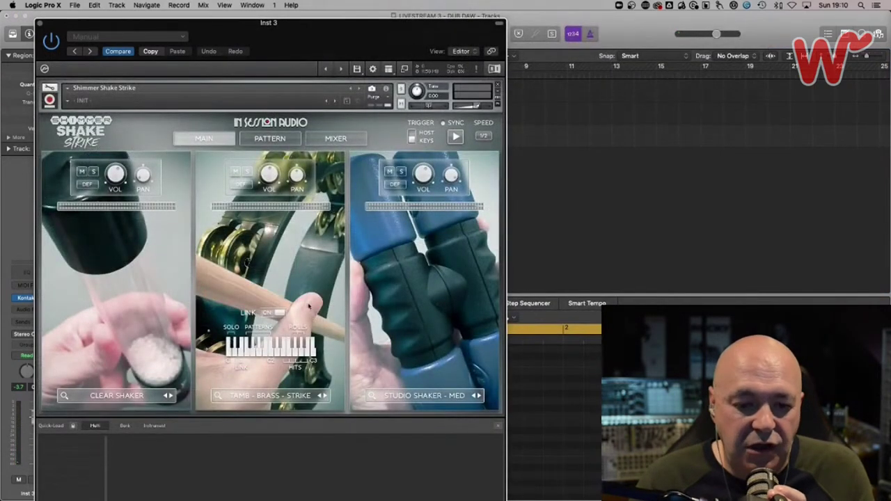
pyautogui.moveTo(286, 25); pyautogui.dragTo(372, 0)
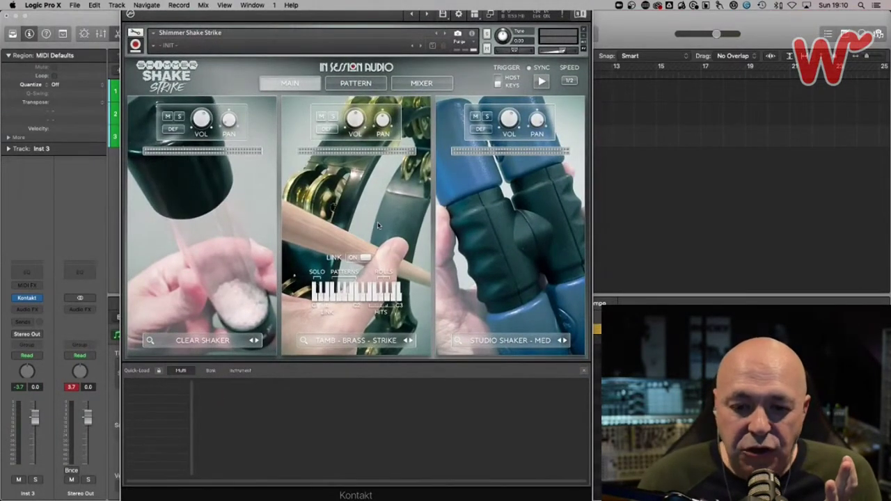
# Look through the Shake sounds offered for the Studio Shaker - Med slot and mute the Tamb - Brass - Strike slot
pyautogui.click(360, 87)
pyautogui.click(311, 85)
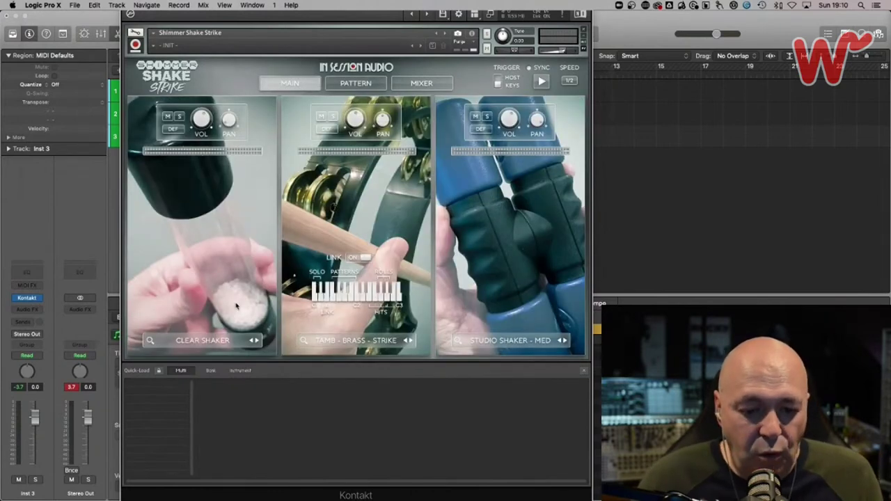
pyautogui.click(519, 350)
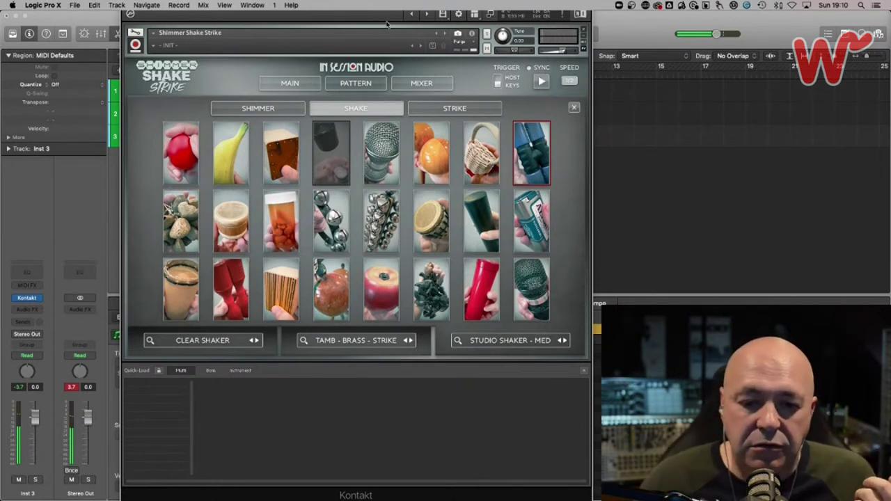
pyautogui.click(299, 85)
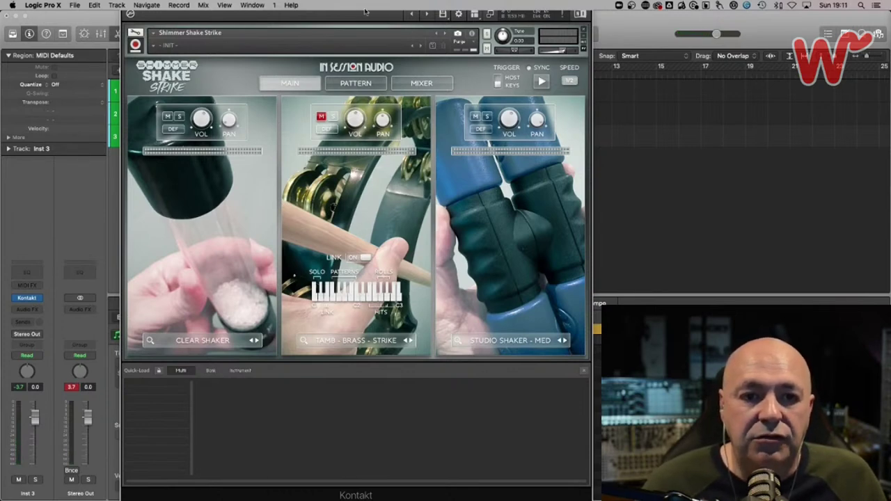
# Close the Kontakt window and record a two-bar shaker part on the Inst 3 track over the looped drums
pyautogui.moveTo(383, 2); pyautogui.dragTo(524, 163)
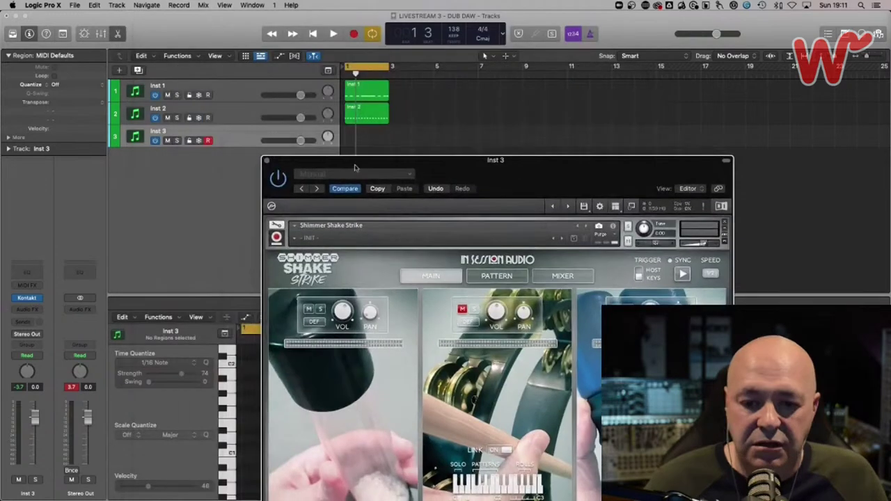
pyautogui.click(266, 161)
pyautogui.press('r')
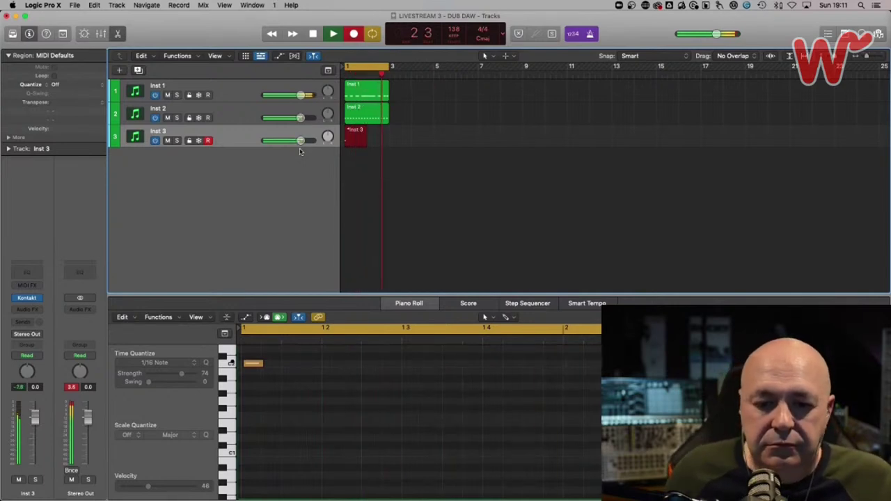
pyautogui.press('space')
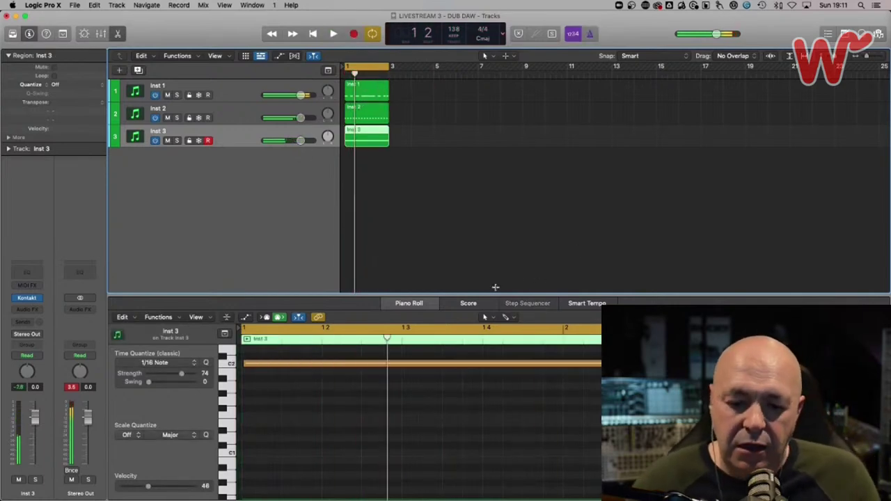
# Quantize the held Inst 3 note to 1/16 notes at strength 74 and turn off the Piano Roll's MIDI output
pyautogui.click(416, 361)
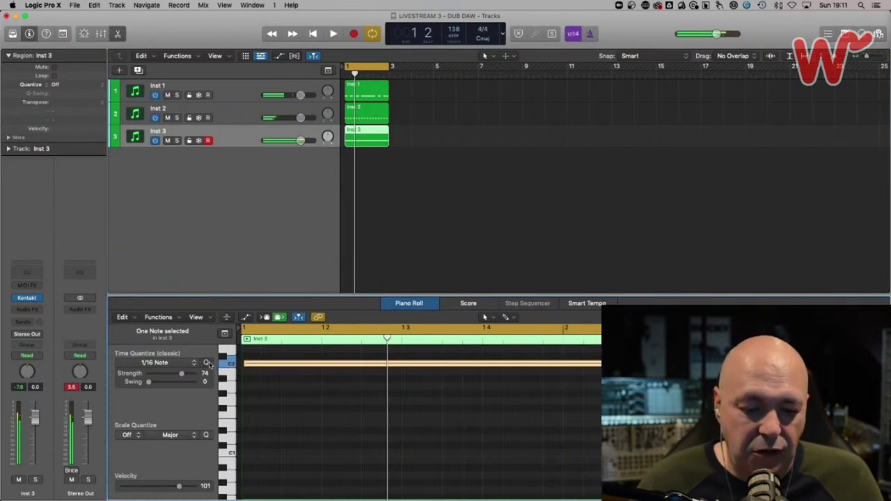
pyautogui.click(279, 318)
pyautogui.hscroll(6, 396, 384)
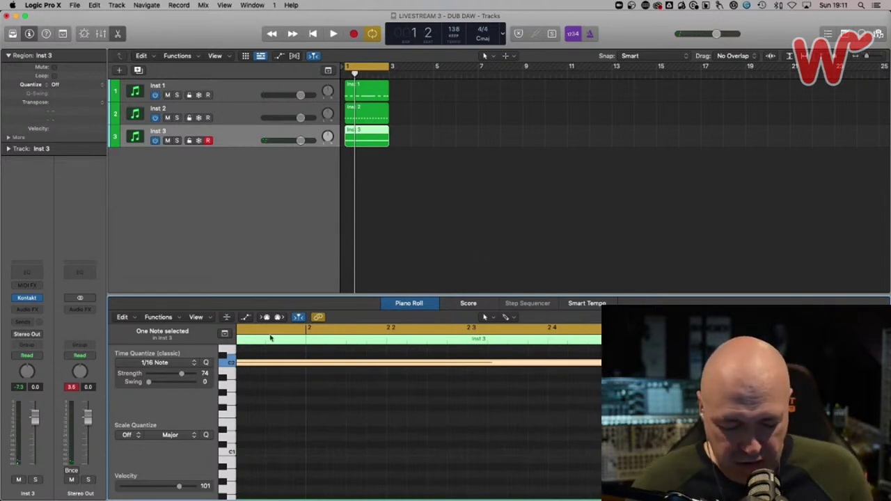
pyautogui.hscroll(-8, 279, 403)
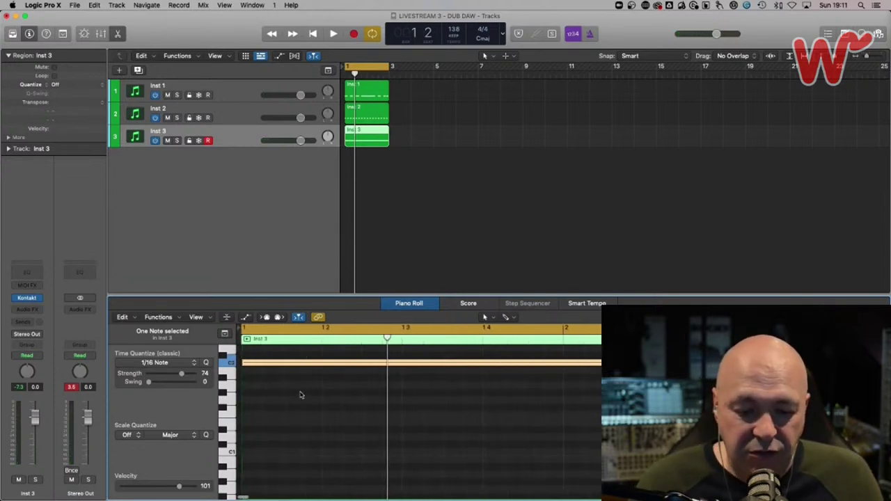
# Lower the Inst 3 track volume to -4.8 dB while auditioning the loop
pyautogui.click(300, 140)
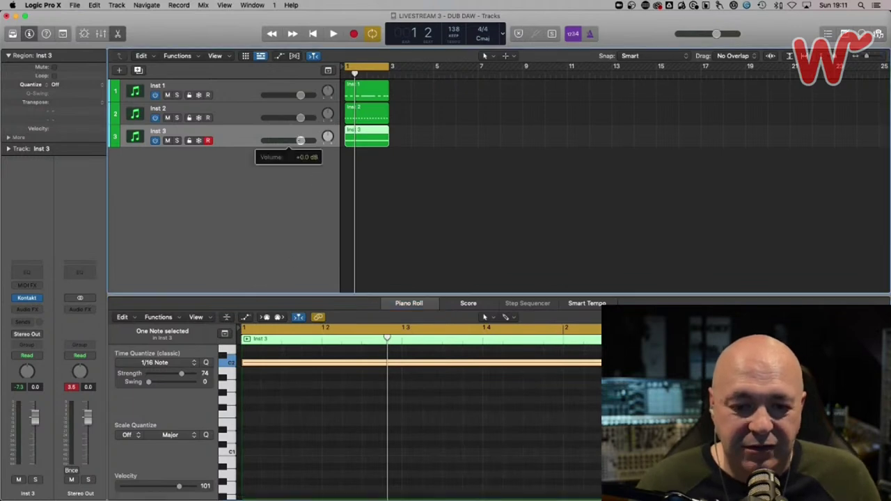
pyautogui.moveTo(287, 140); pyautogui.dragTo(286, 141)
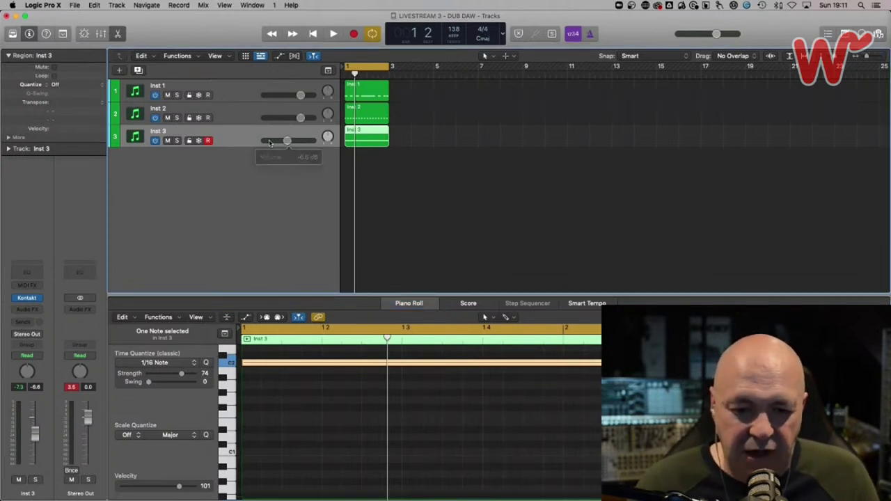
pyautogui.press('space')
pyautogui.moveTo(289, 140); pyautogui.dragTo(290, 140)
pyautogui.press('space')
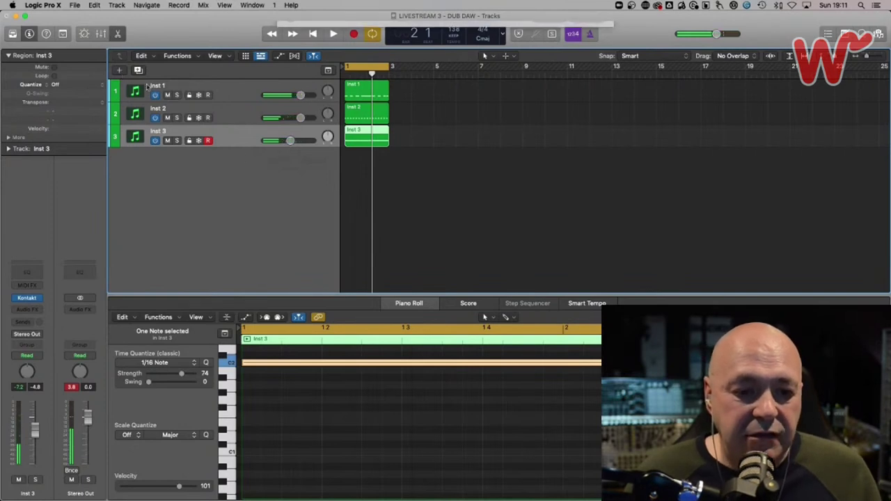
# Create a fourth software instrument track using Trilian and move its plug-in window up to show more of the interface
pyautogui.click(120, 70)
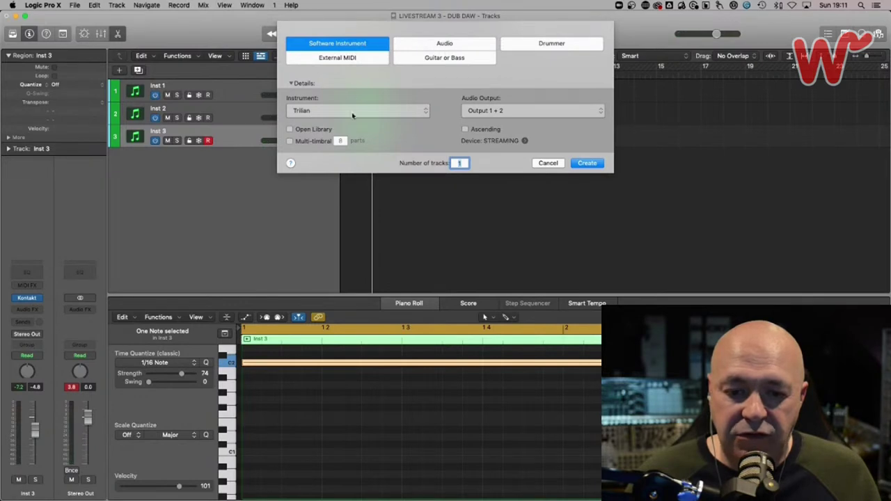
pyautogui.click(604, 163)
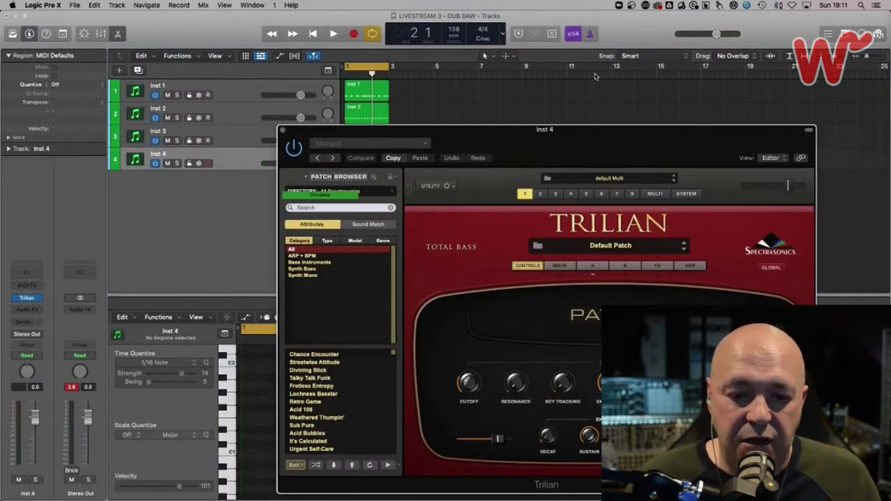
pyautogui.moveTo(586, 135); pyautogui.dragTo(710, 0)
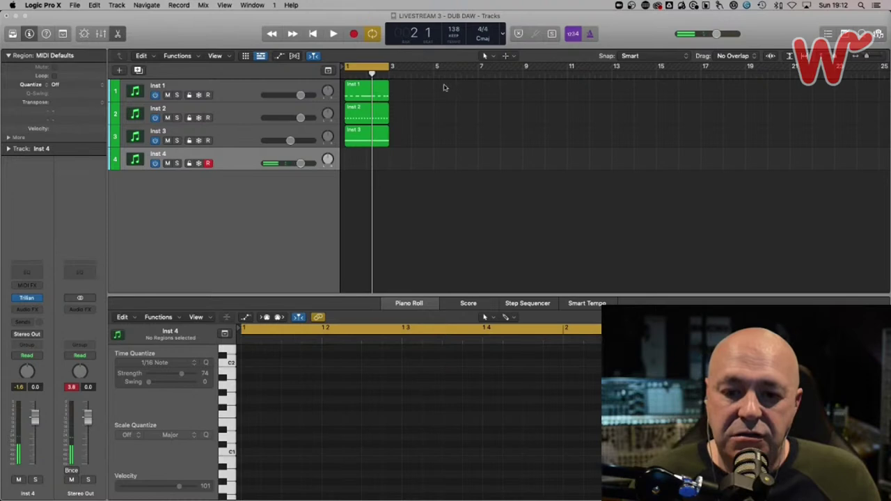
# Loop the Inst 1, Inst 2 and Inst 3 regions out to bar 9 and extend the cycle range to match
pyautogui.click(387, 98)
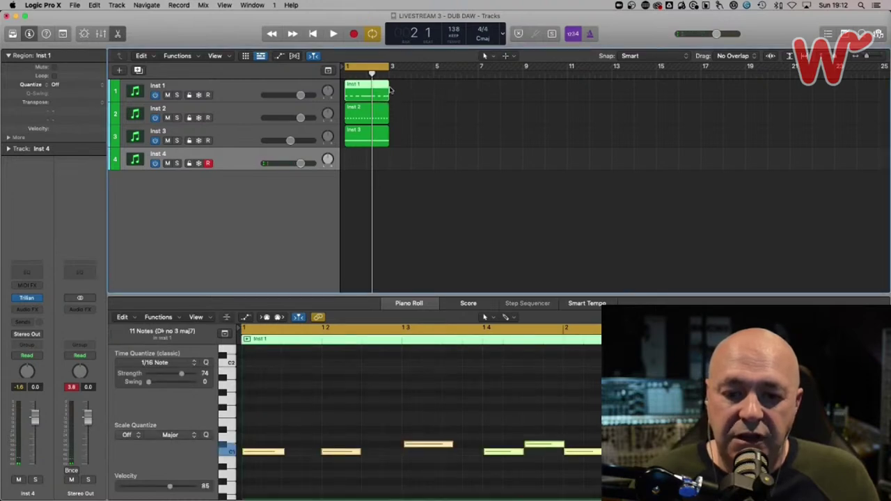
pyautogui.moveTo(392, 87); pyautogui.dragTo(525, 94)
pyautogui.moveTo(392, 109); pyautogui.dragTo(523, 115)
pyautogui.moveTo(387, 130); pyautogui.dragTo(522, 136)
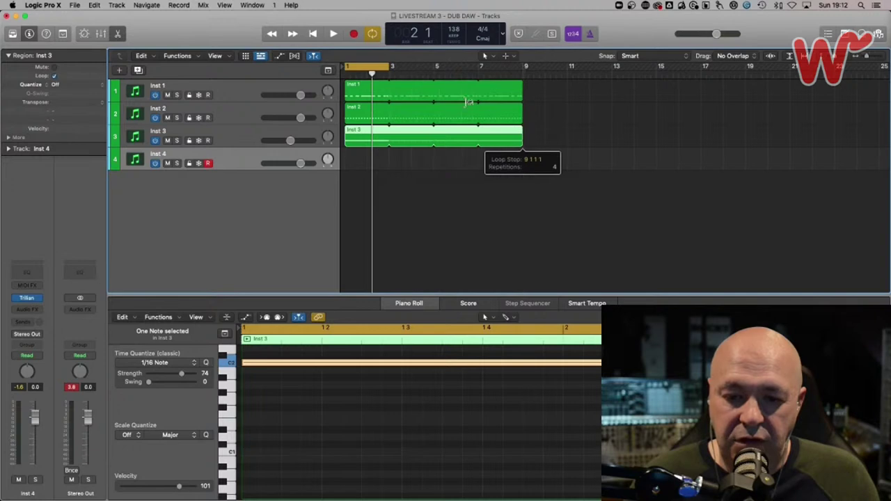
pyautogui.moveTo(389, 70); pyautogui.dragTo(522, 75)
# Record an eight-bar bass part on the Inst 4 track over the looped drums
pyautogui.press('space')
pyautogui.press('r')
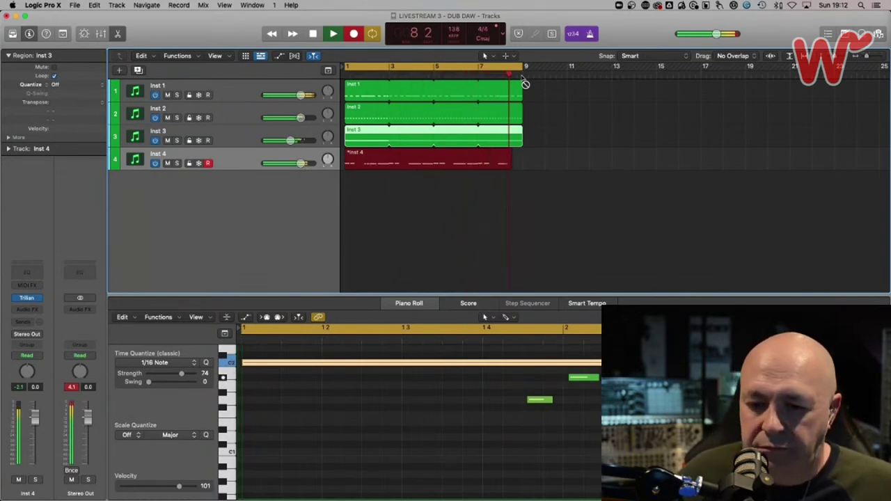
pyautogui.press('space')
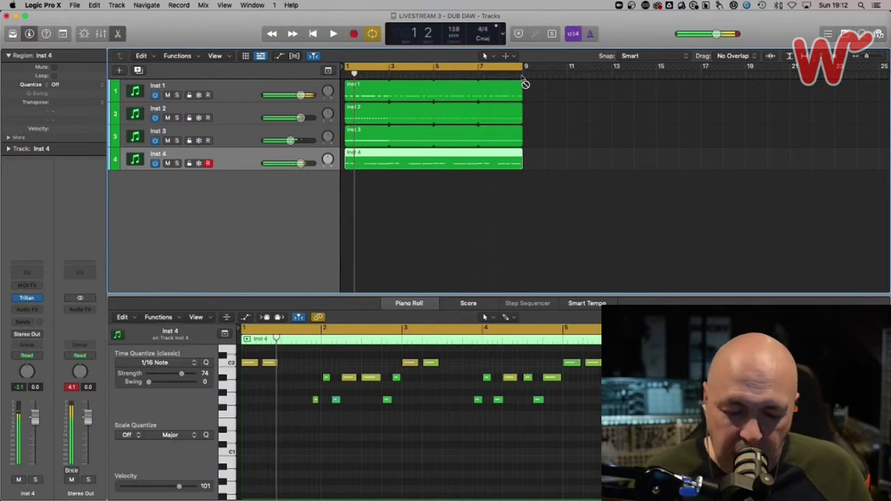
# Enlarge the Piano Roll for the bass region and raise the Inst 4 track volume to 5.0 dB
pyautogui.moveTo(521, 296); pyautogui.dragTo(521, 196)
pyautogui.hscroll(10, 561, 271)
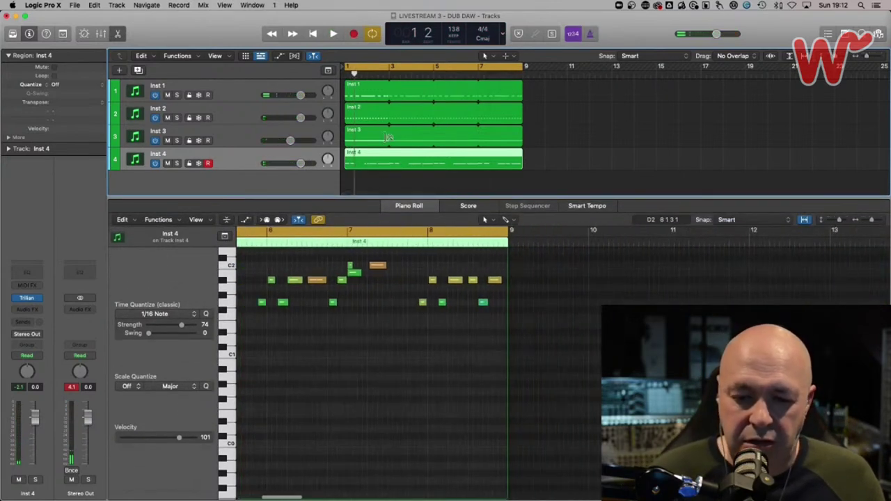
pyautogui.moveTo(300, 163); pyautogui.dragTo(311, 163)
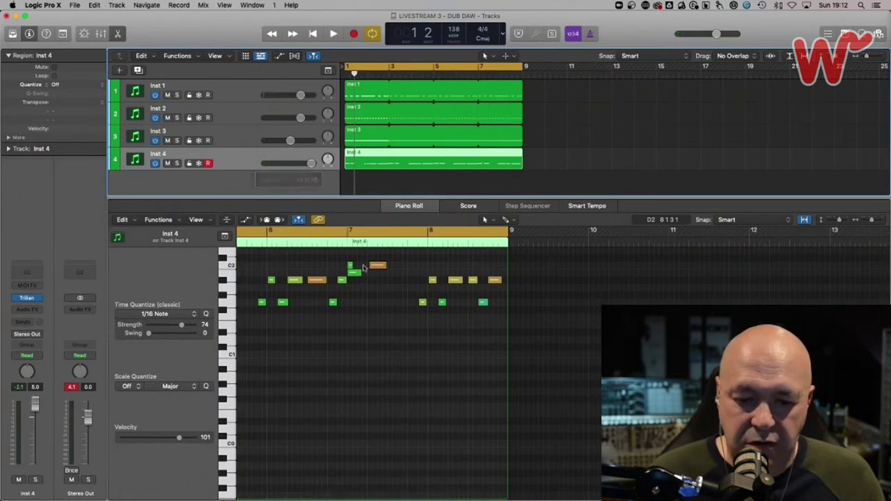
pyautogui.press('space')
pyautogui.press('space')
# Delete the stray short C2 note at bar 7 and move the wrong note beneath it up to C2
pyautogui.hscroll(10, 425, 279)
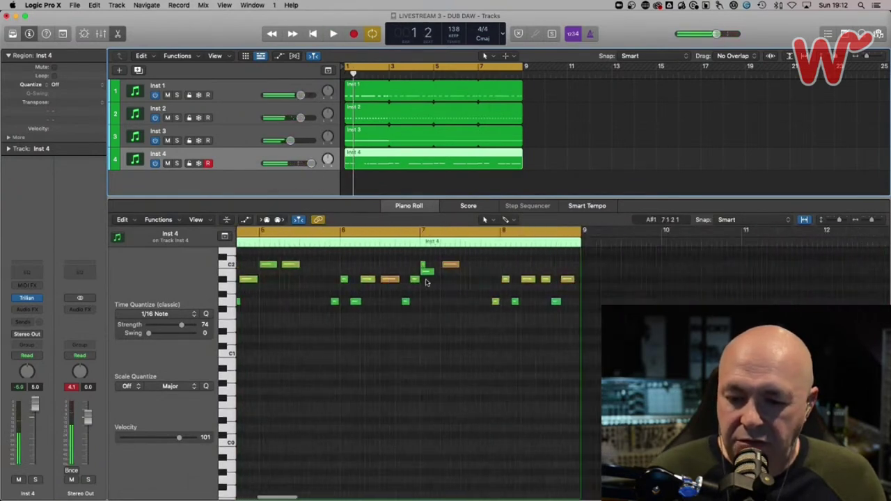
pyautogui.click(423, 266)
pyautogui.press('Delete')
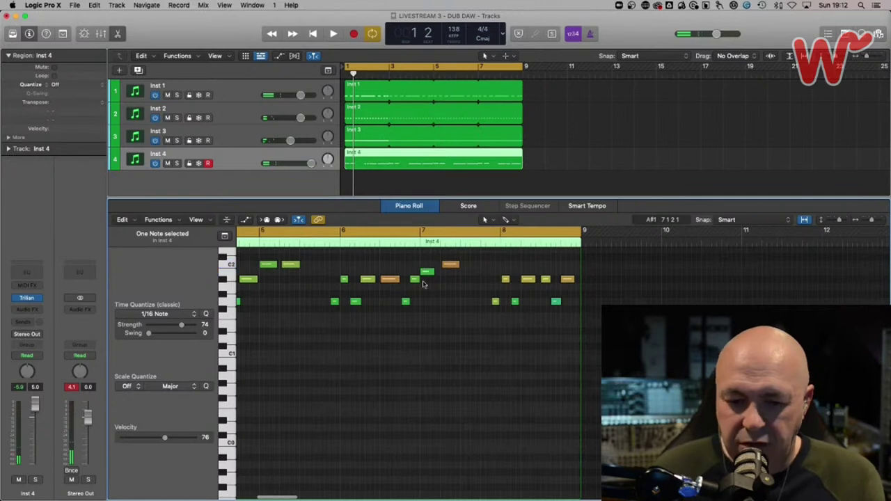
pyautogui.moveTo(427, 273); pyautogui.dragTo(427, 269)
# Quantize all the bass notes to 1/16 notes at strength 61 during playback
pyautogui.press('space')
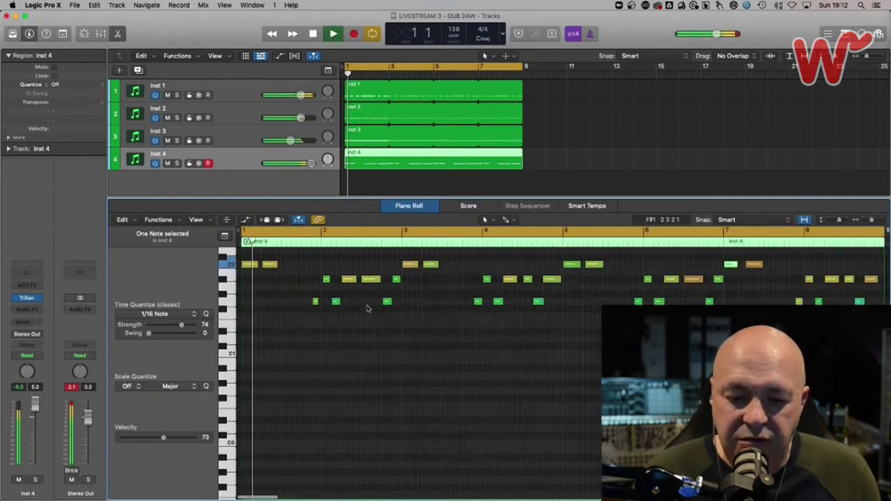
pyautogui.click(315, 338)
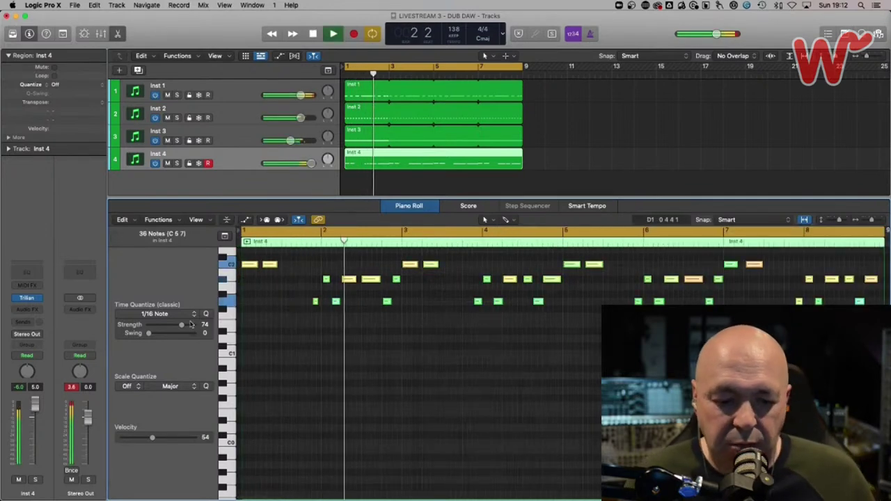
pyautogui.moveTo(180, 327); pyautogui.dragTo(145, 326)
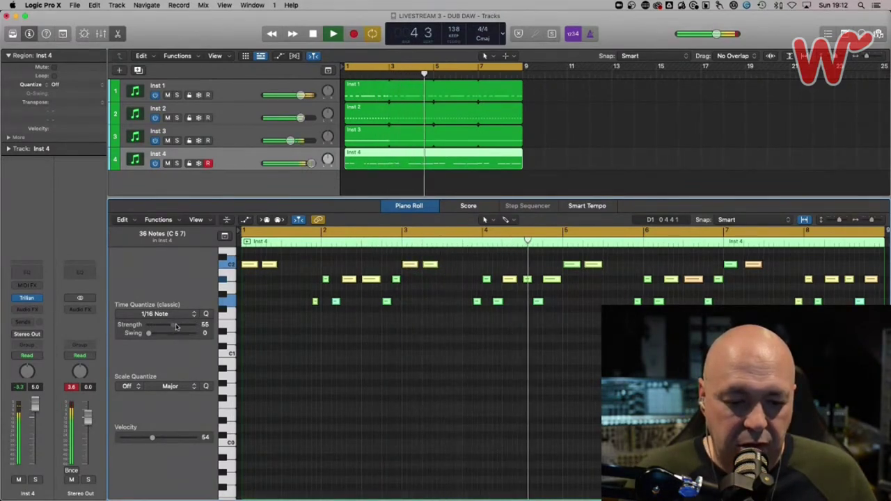
pyautogui.moveTo(145, 326); pyautogui.dragTo(179, 327)
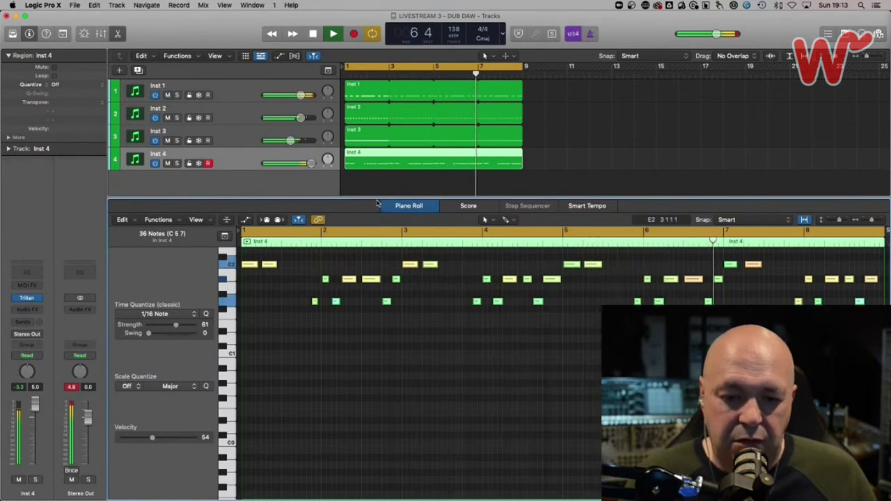
# Shrink the editor pane, set the Inst 4 volume to 2.3 dB and display the bass part as a score
pyautogui.moveTo(382, 202); pyautogui.dragTo(382, 298)
pyautogui.moveTo(311, 163); pyautogui.dragTo(305, 163)
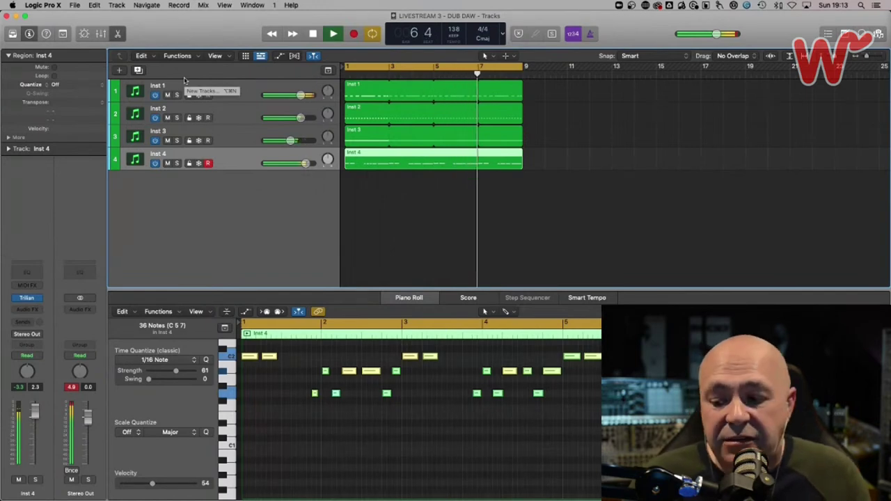
pyautogui.press('n')
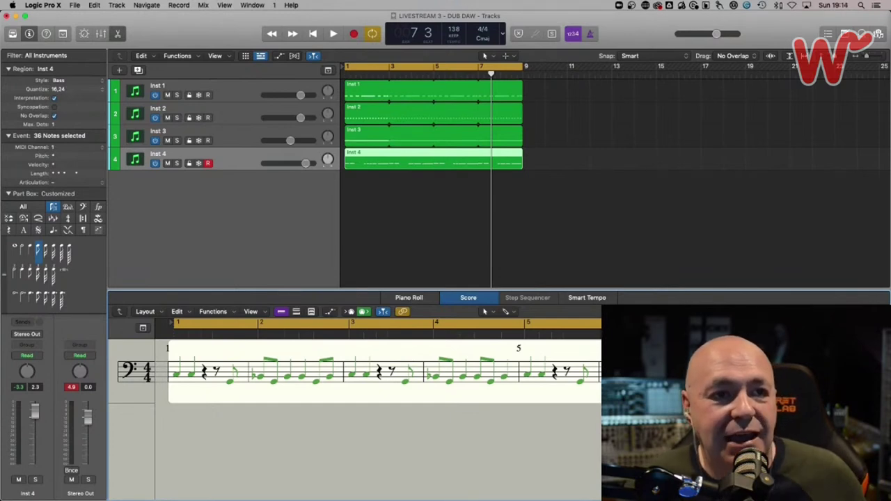
pyautogui.press('space')
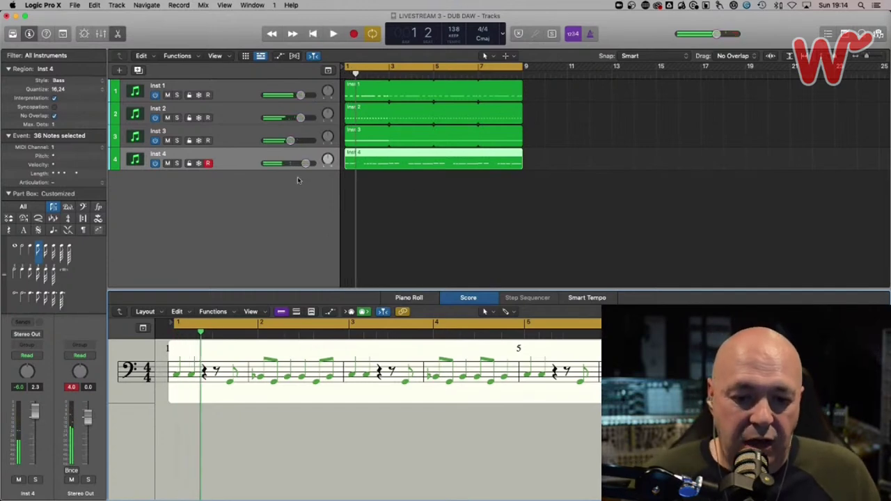
# Close the editor pane and lower the Inst 4 track volume to -2.5 dB while auditioning the loop
pyautogui.moveTo(791, 289); pyautogui.dragTo(792, 459)
pyautogui.moveTo(307, 164); pyautogui.dragTo(296, 165)
pyautogui.press('space')
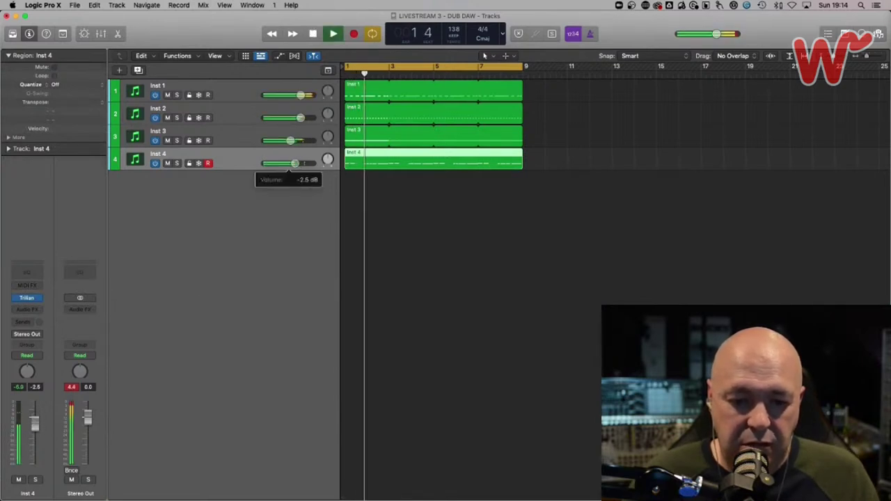
pyautogui.press('space')
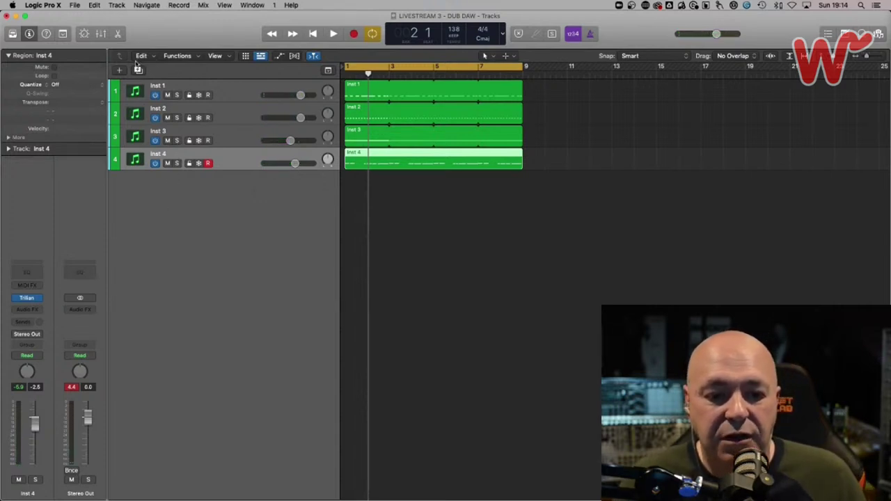
# Create a fifth software instrument track using Native Instruments Kontakt
pyautogui.click(121, 71)
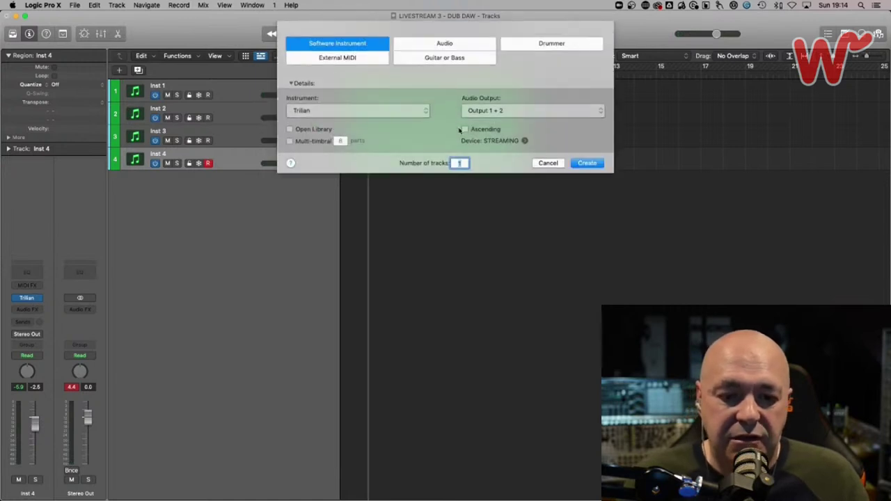
pyautogui.click(408, 110)
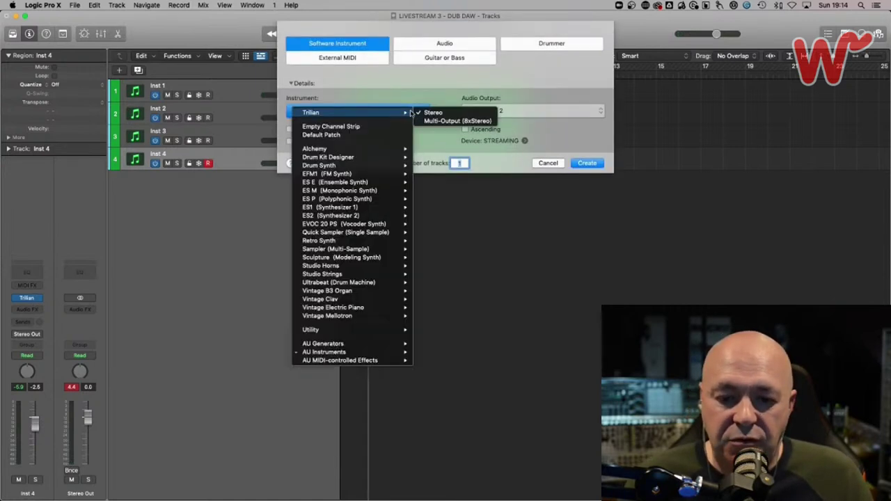
pyautogui.moveTo(382, 353)
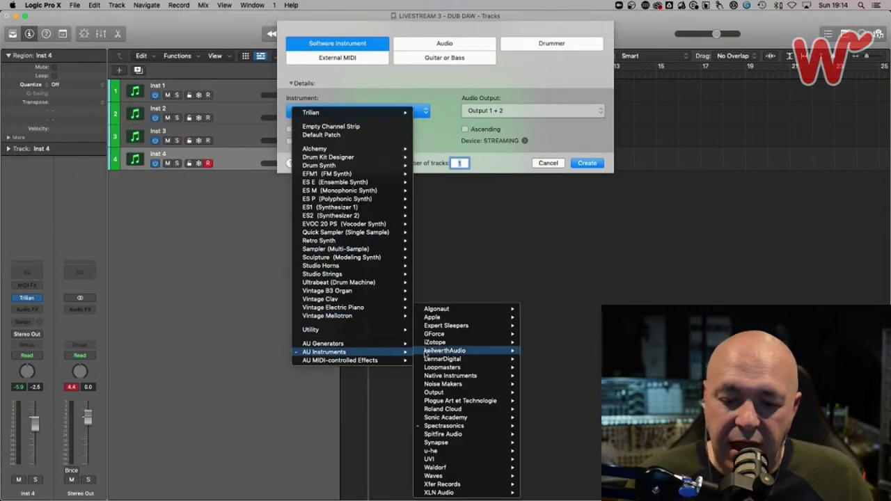
pyautogui.moveTo(452, 376)
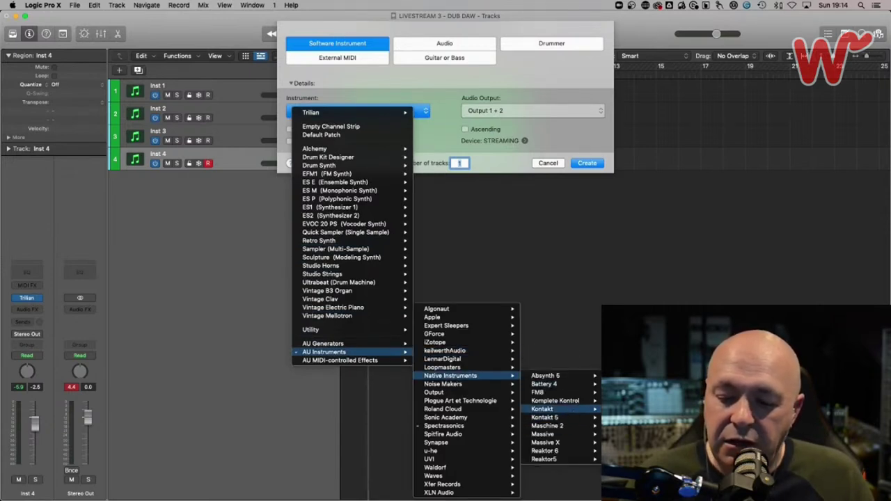
pyautogui.click(543, 409)
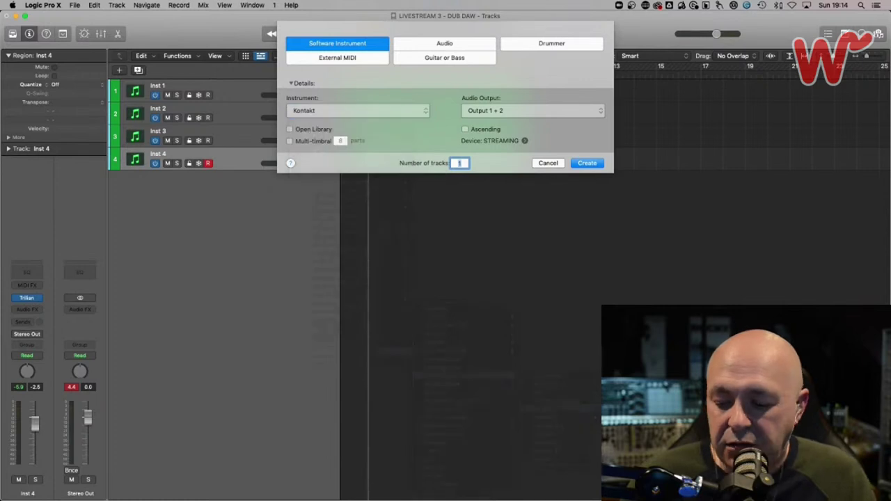
pyautogui.click(588, 164)
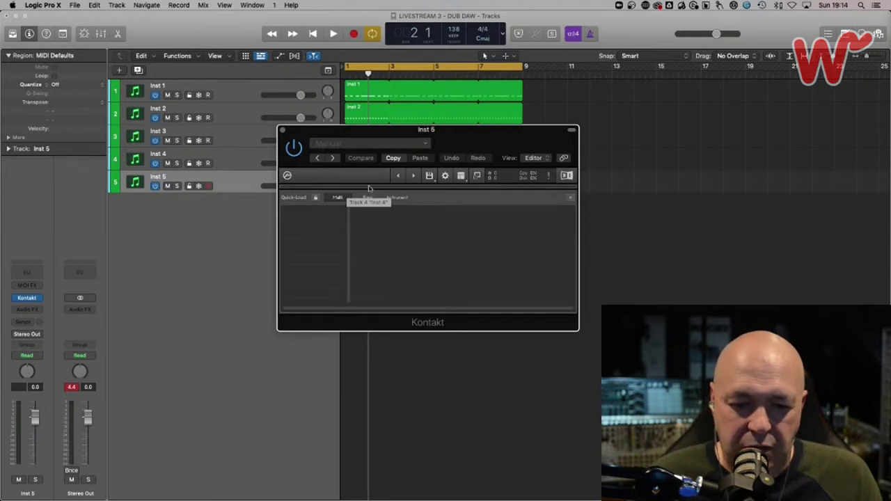
# Show the Kontakt library browser and load the NOIRE Felt instrument from the Noire library
pyautogui.click(461, 176)
pyautogui.moveTo(442, 135); pyautogui.dragTo(407, 59)
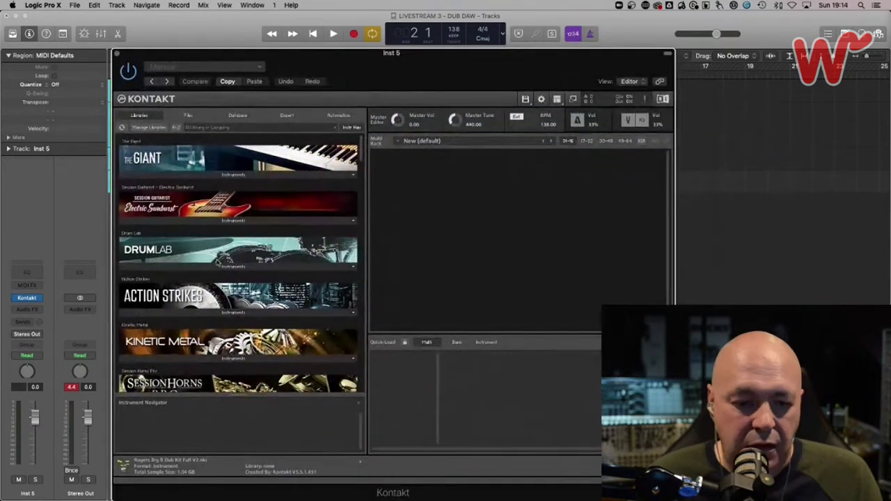
pyautogui.scroll(-15, 216, 262)
pyautogui.scroll(4, 217, 263)
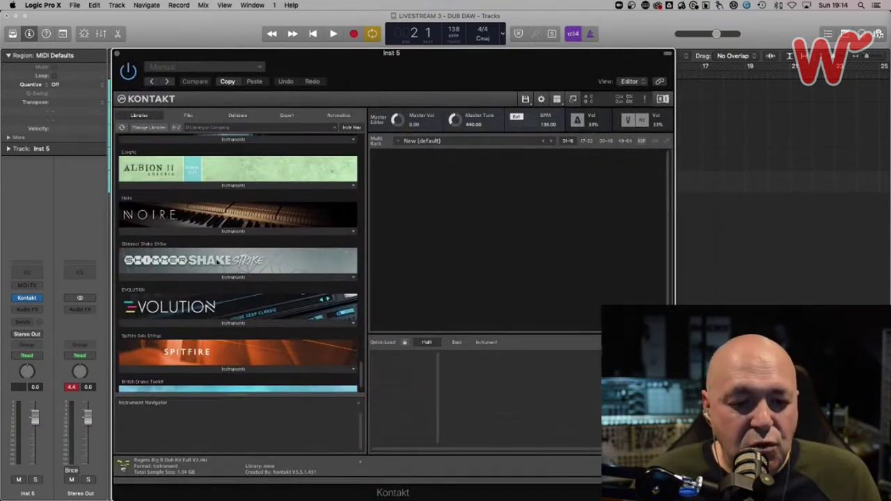
pyautogui.click(229, 259)
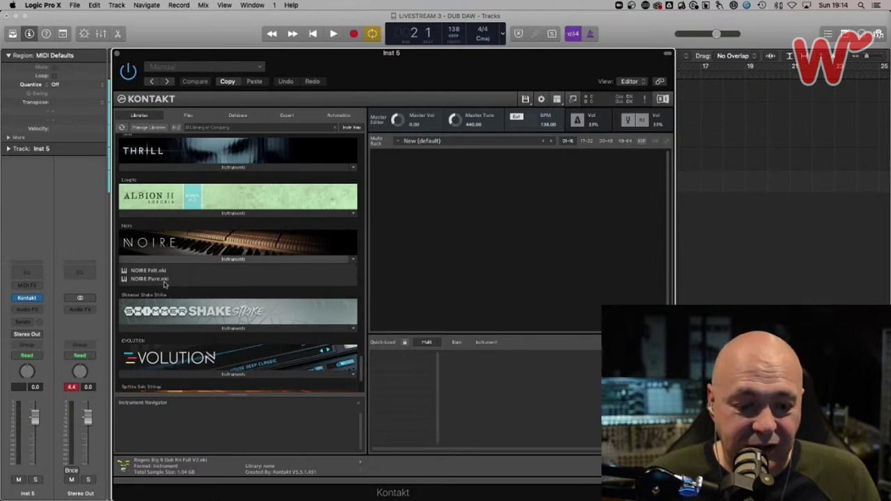
pyautogui.doubleClick(161, 271)
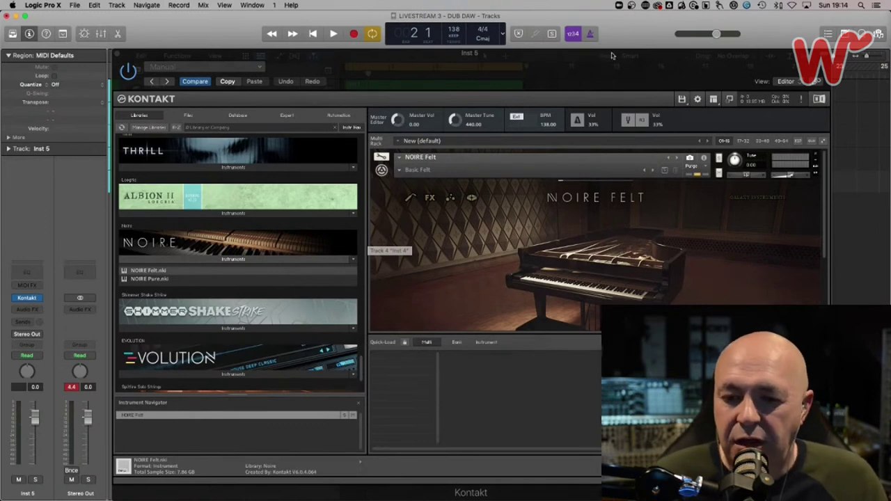
# Move the Kontakt window clear of the screen edge and load the Bright Felt grand piano preset in NOIRE Felt
pyautogui.moveTo(507, 57); pyautogui.dragTo(432, 14)
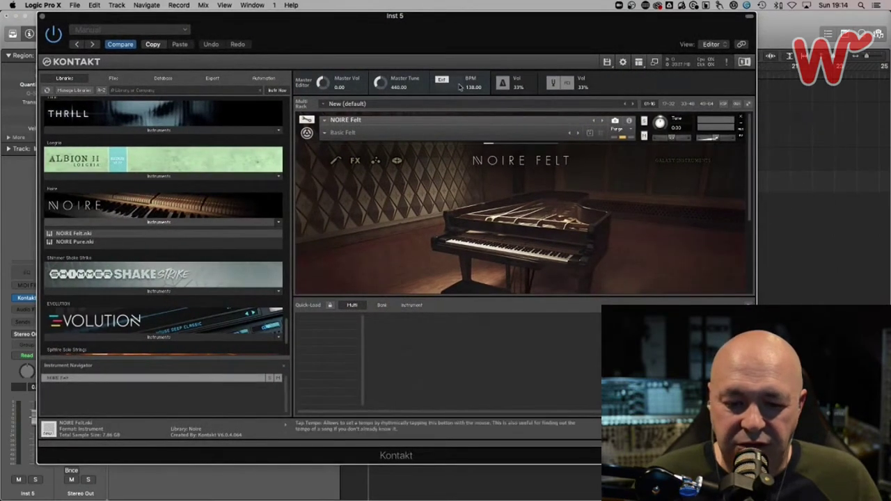
pyautogui.click(325, 132)
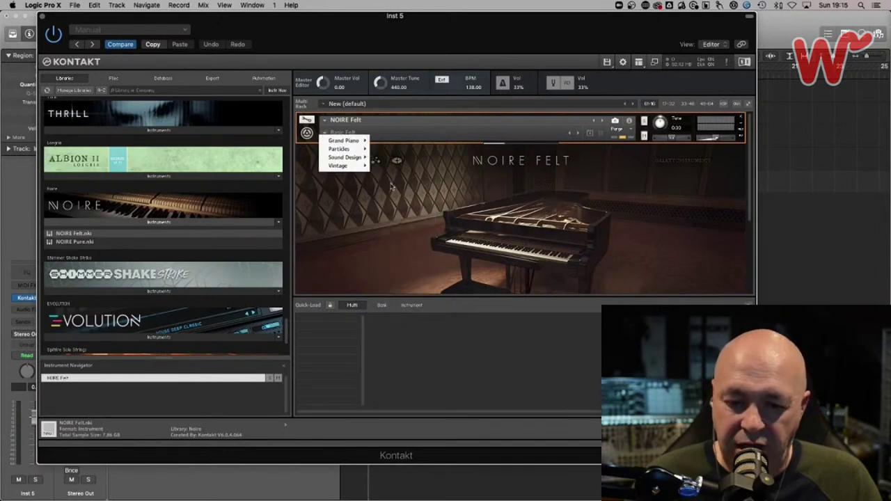
pyautogui.moveTo(358, 144)
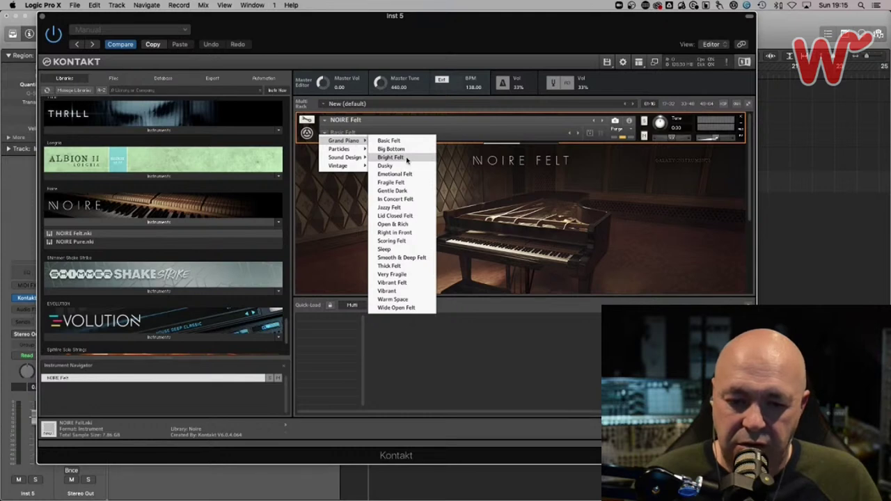
pyautogui.click(408, 159)
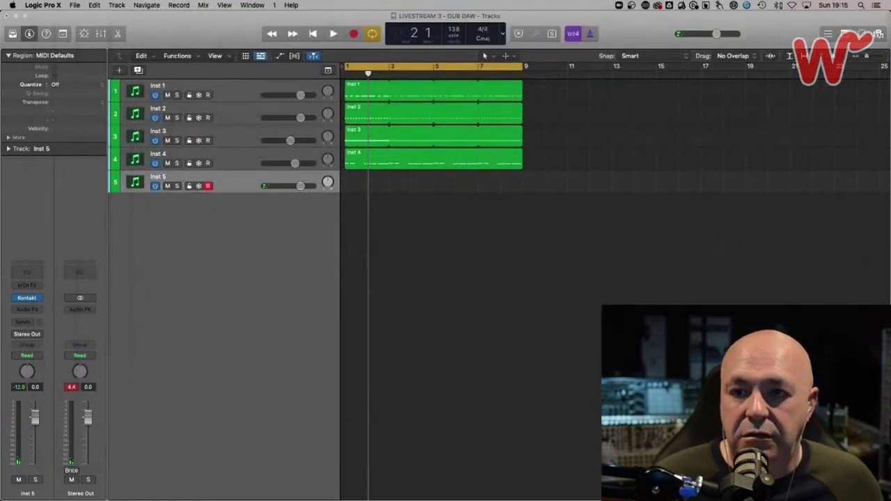
# Play the eight-bar loop and record a piano part onto the Inst 5 track
pyautogui.press('space')
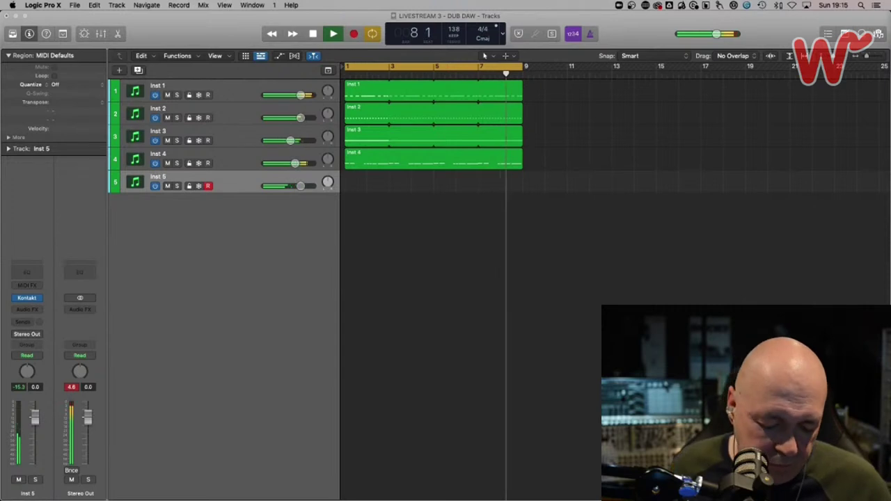
pyautogui.press('r')
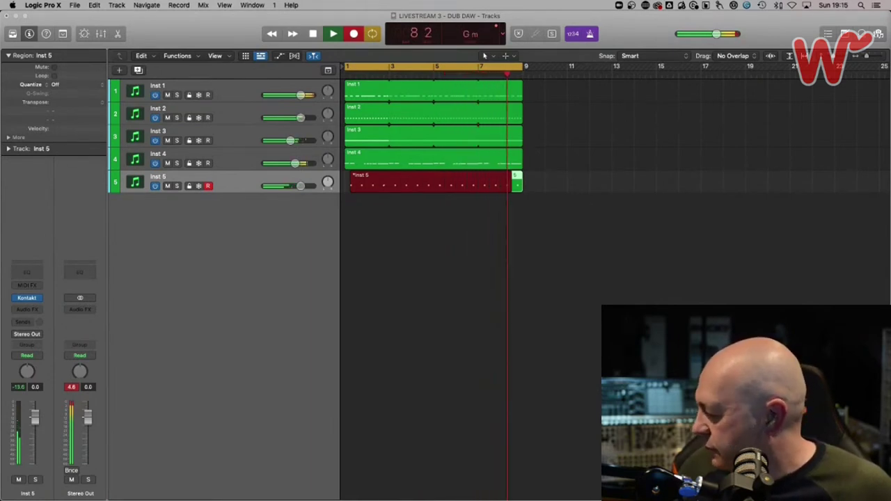
pyautogui.press('space')
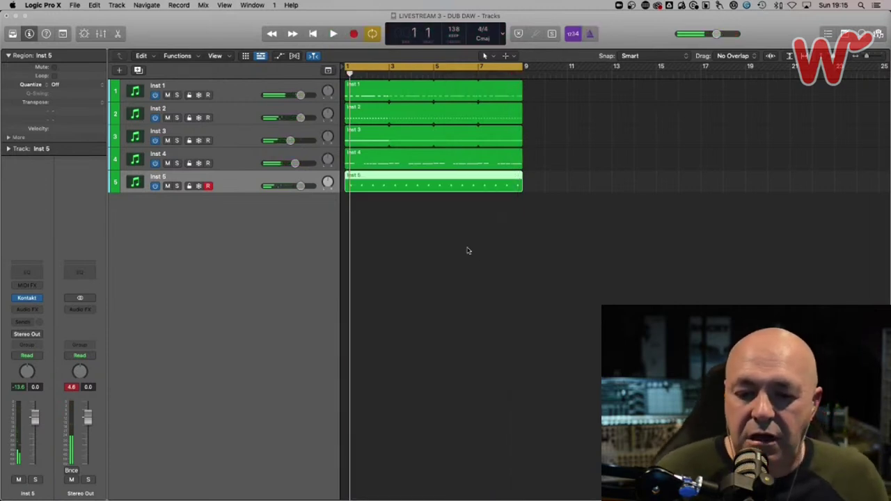
# Rename the Inst 5 track as PIANO and the Inst 4 track as BASS
pyautogui.doubleClick(155, 177)
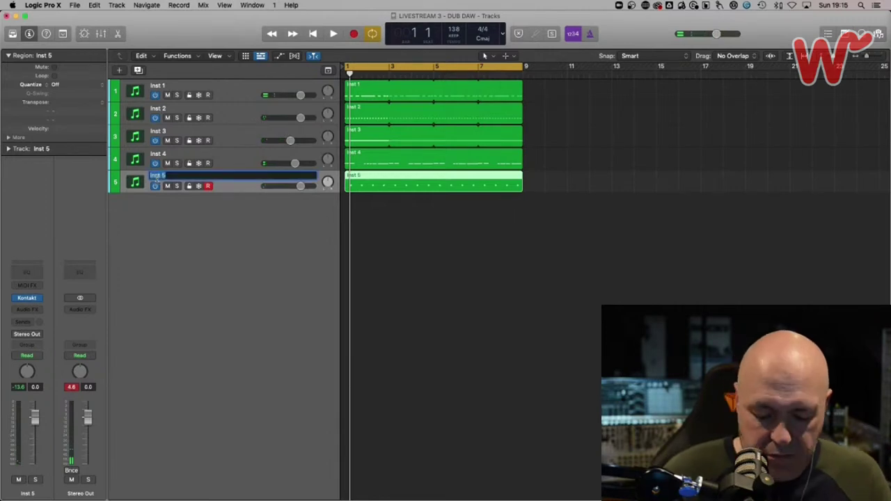
pyautogui.write('PIAN')
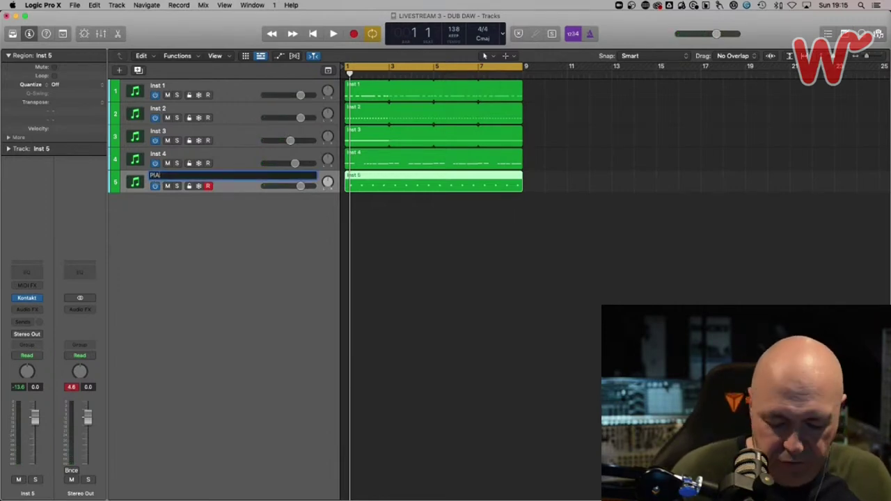
pyautogui.write('N')
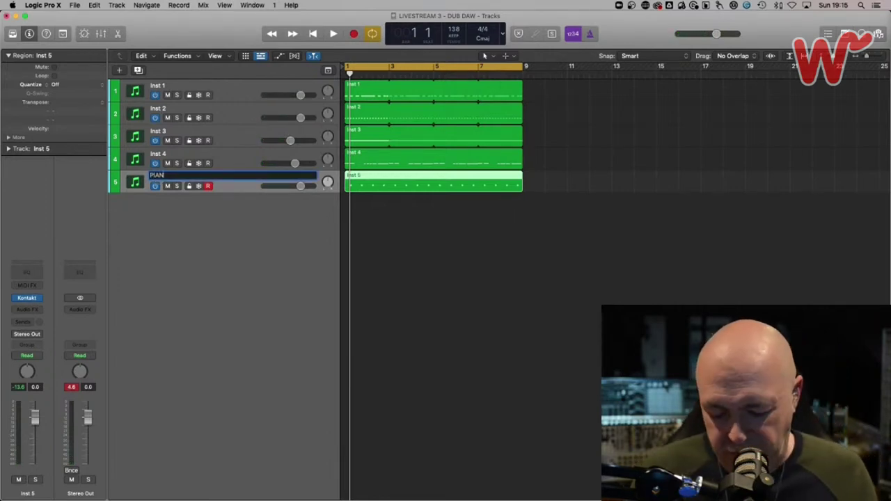
pyautogui.press('Return')
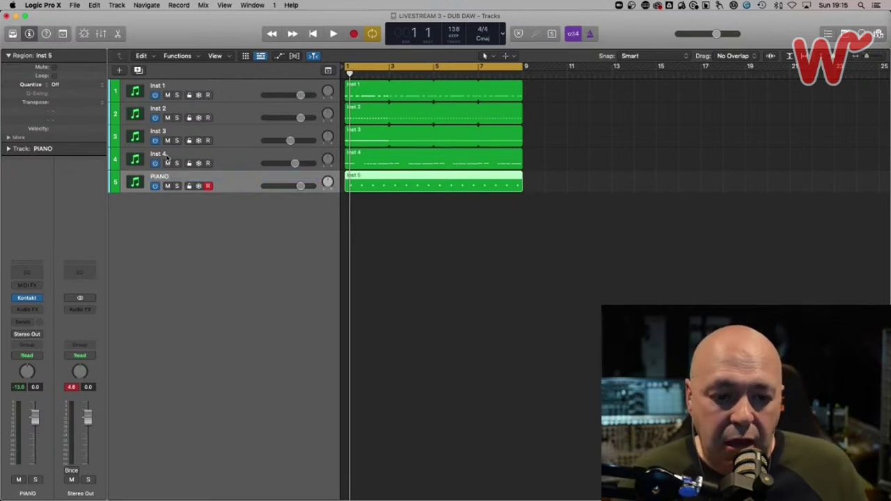
pyautogui.click(167, 156)
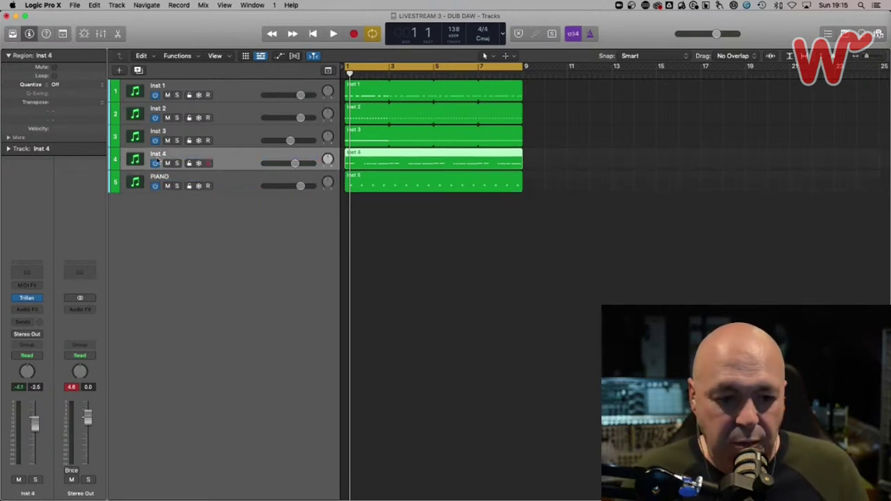
pyautogui.doubleClick(159, 155)
pyautogui.write('BASS')
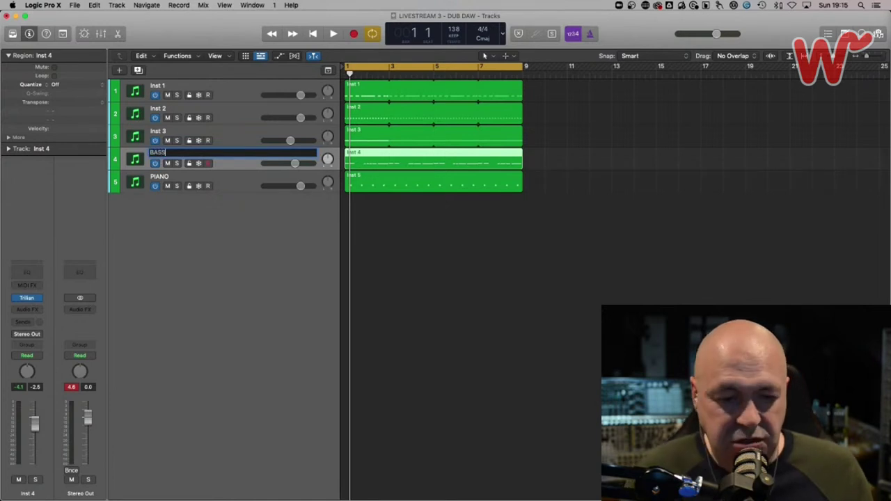
pyautogui.press('Return')
# Rename the Inst 3 track as SHAKERS and the Inst 2 track as HIHAT
pyautogui.doubleClick(185, 132)
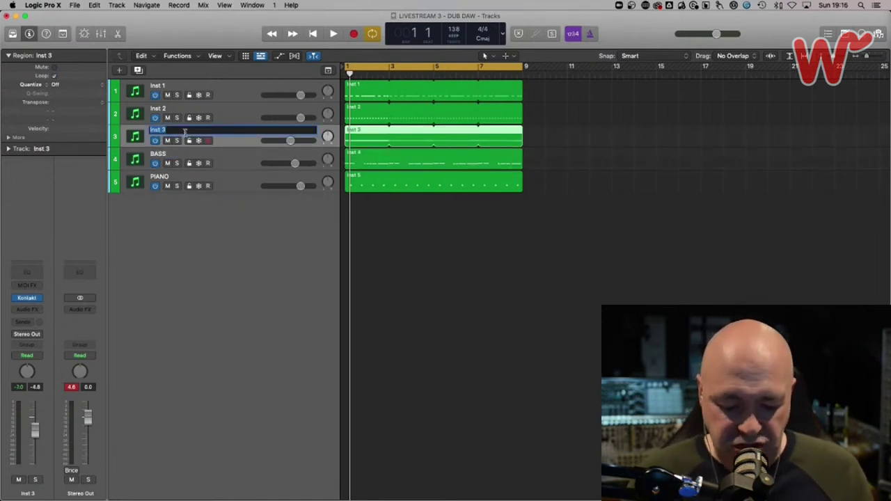
pyautogui.write('Sk')
pyautogui.write('AKERS')
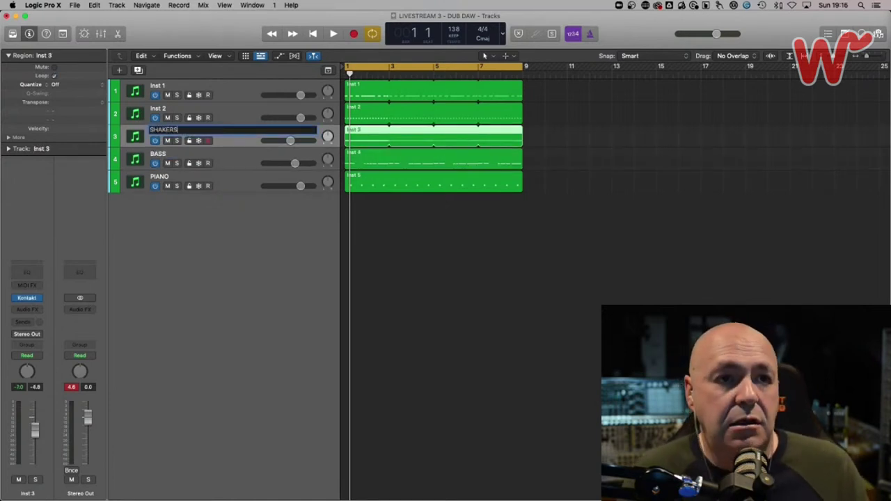
pyautogui.press('Return')
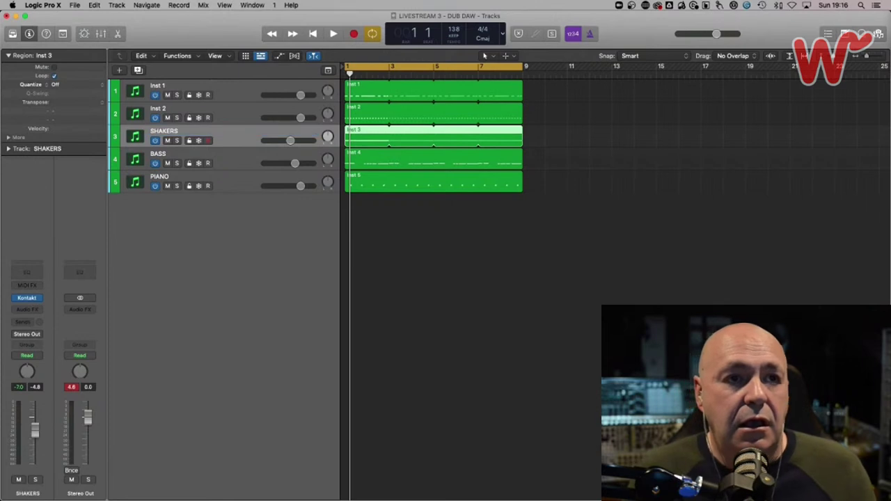
pyautogui.doubleClick(165, 109)
pyautogui.write('H')
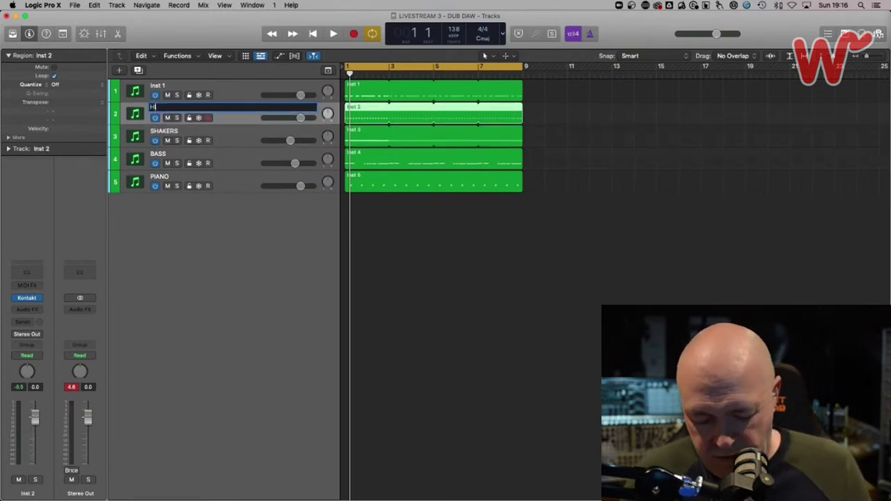
pyautogui.write('IHAT')
pyautogui.press('Return')
# Rename the Inst 1 track as KICK
pyautogui.doubleClick(160, 87)
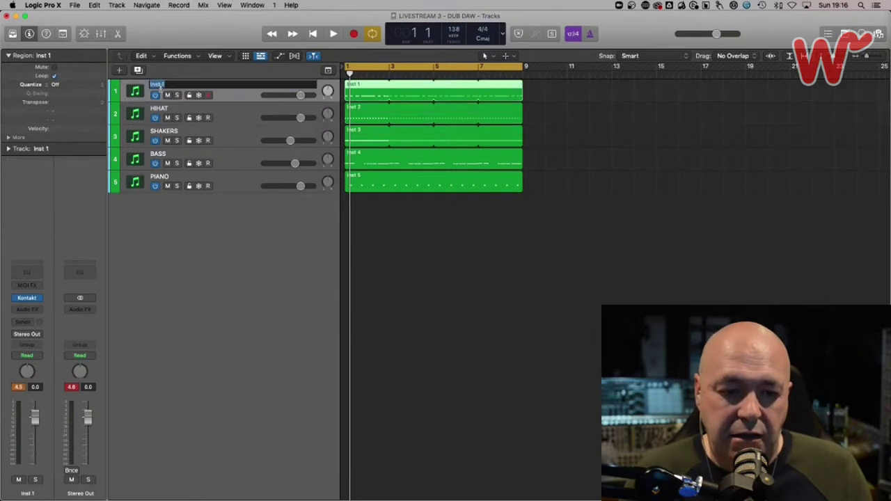
pyautogui.write('KICK')
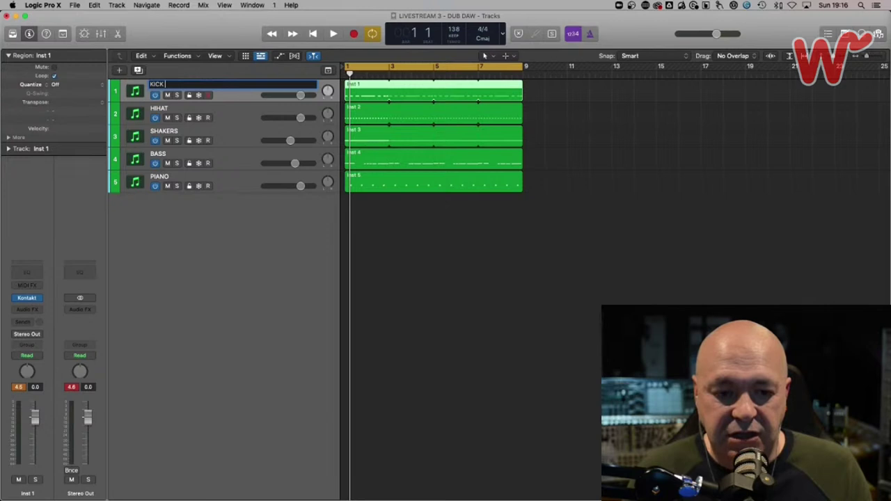
pyautogui.press('Return')
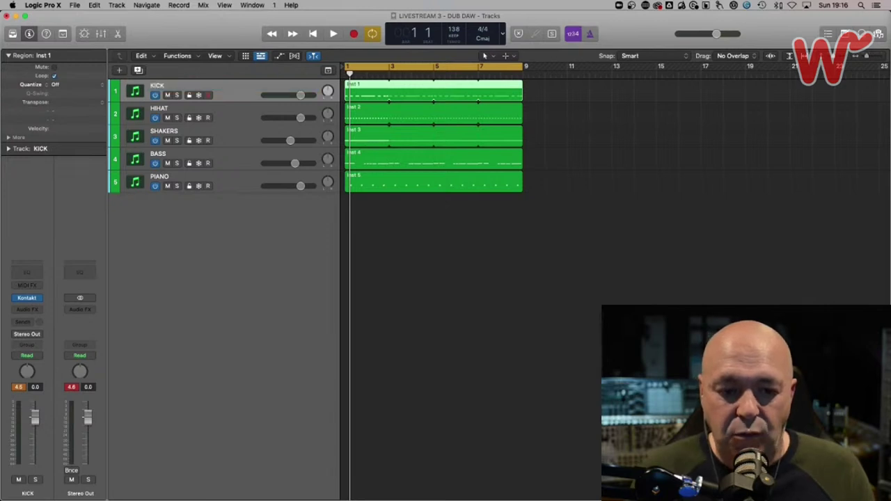
# Duplicate the KICK track with a copy of its Inst 1 region and name the new track SNARE
pyautogui.click(142, 70)
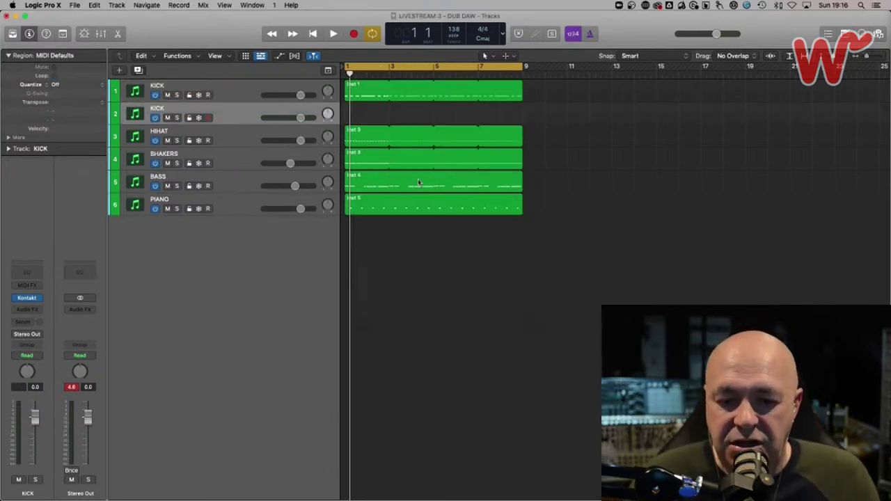
pyautogui.moveTo(364, 86); pyautogui.dragTo(366, 111)
pyautogui.doubleClick(156, 110)
pyautogui.write('SNARE')
pyautogui.press('Return')
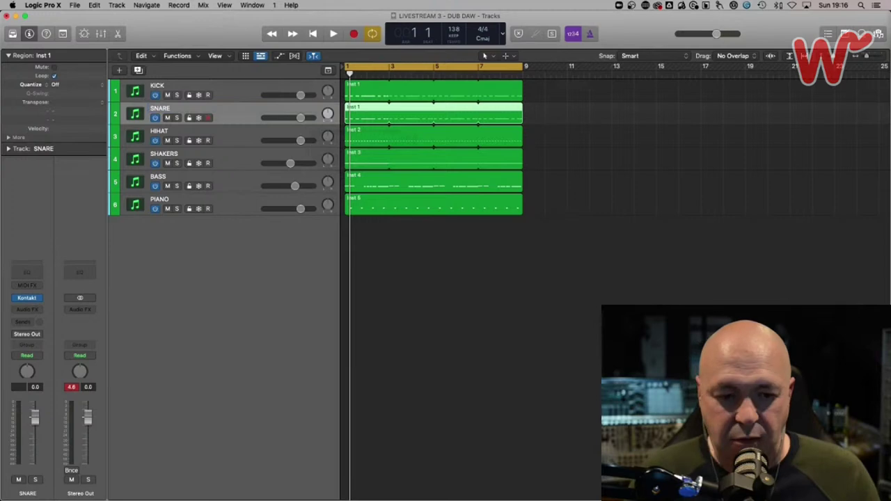
# Delete the snare notes above C1 from the KICK track's region in the piano roll
pyautogui.doubleClick(355, 87)
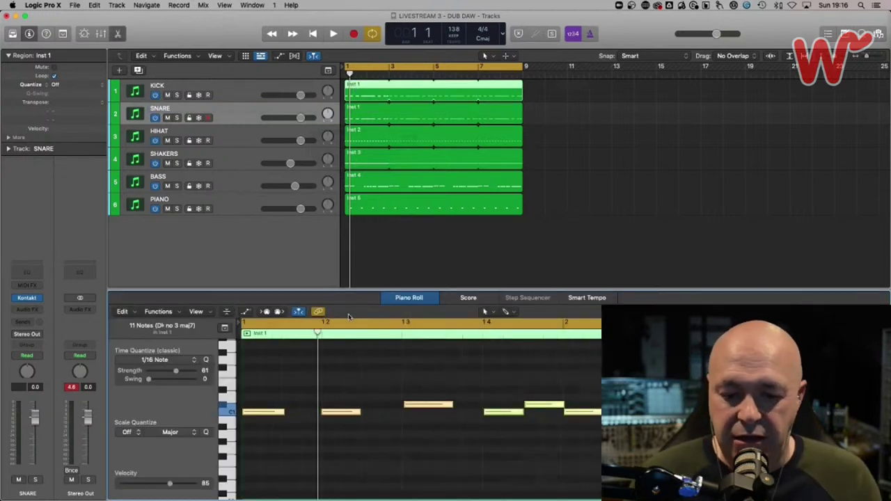
pyautogui.hscroll(3, 479, 378)
pyautogui.moveTo(870, 312); pyautogui.dragTo(862, 312)
pyautogui.moveTo(261, 397); pyautogui.dragTo(372, 404)
pyautogui.press('space')
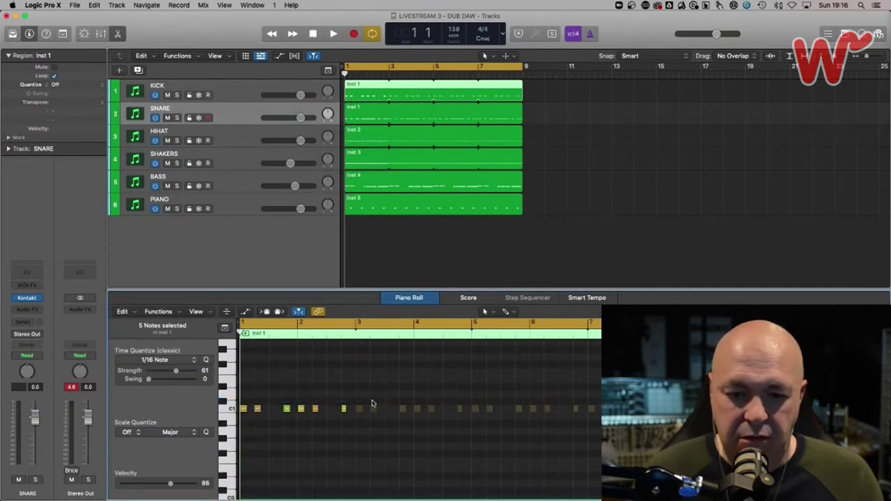
# Delete the C1 kick notes from the SNARE track's region in the piano roll
pyautogui.click(352, 108)
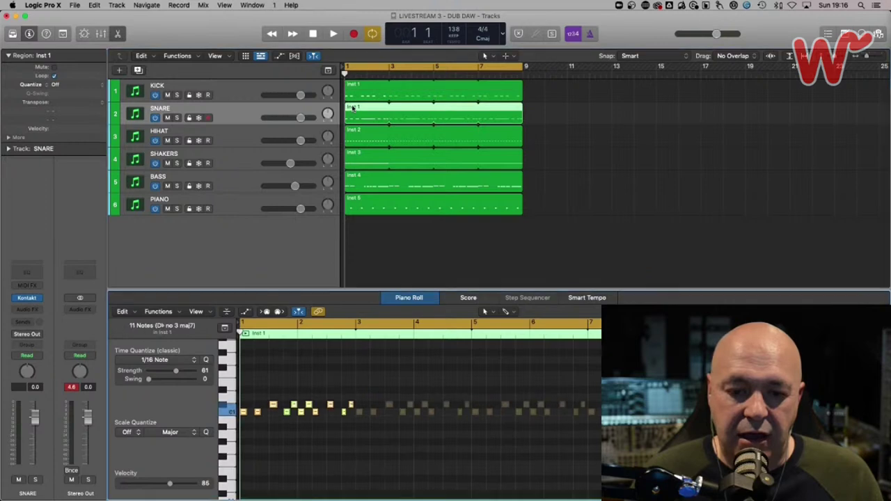
pyautogui.moveTo(349, 432); pyautogui.dragTo(234, 411)
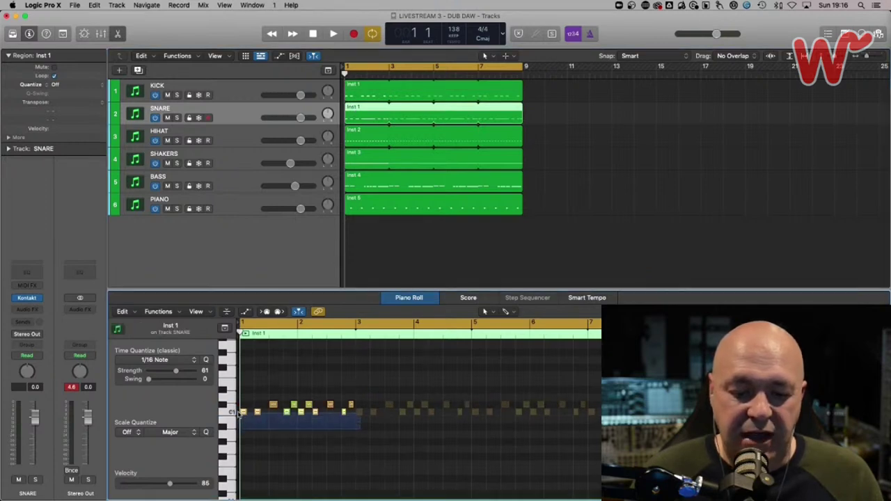
pyautogui.press('Delete')
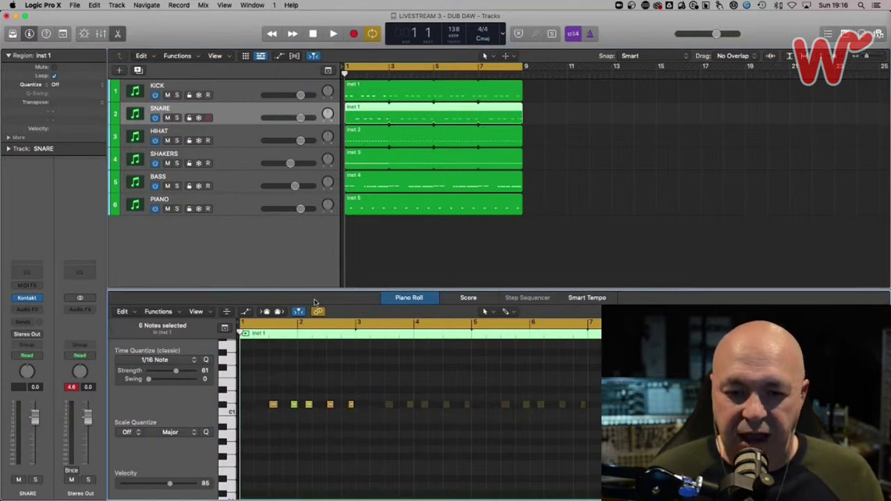
# Play the loop and lower the PIANO track volume to -1.7 dB
pyautogui.press('space')
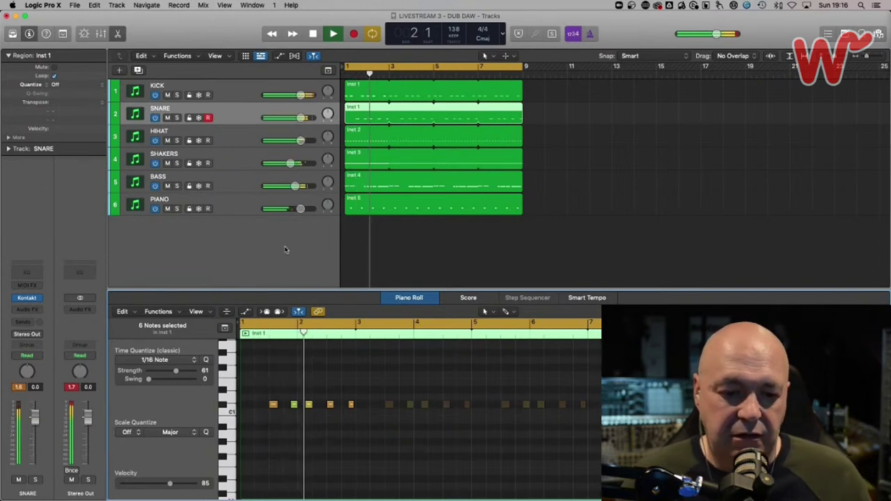
pyautogui.click(282, 209)
pyautogui.moveTo(300, 209); pyautogui.dragTo(297, 209)
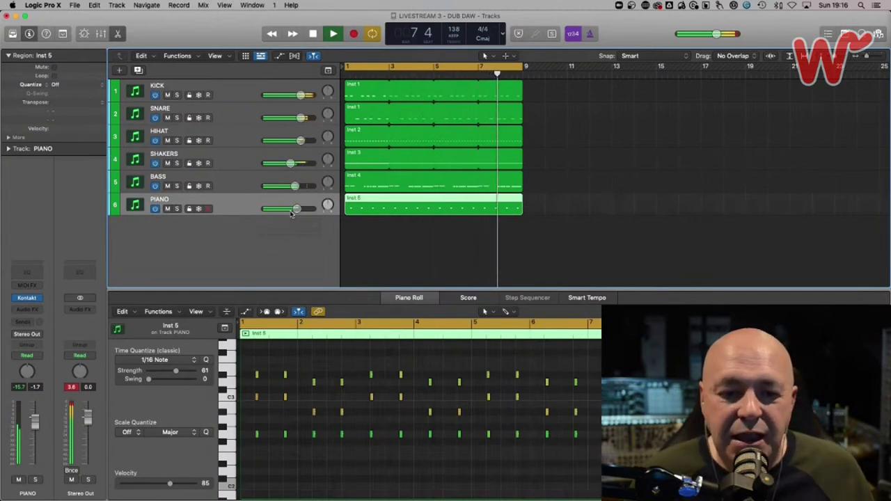
pyautogui.press('space')
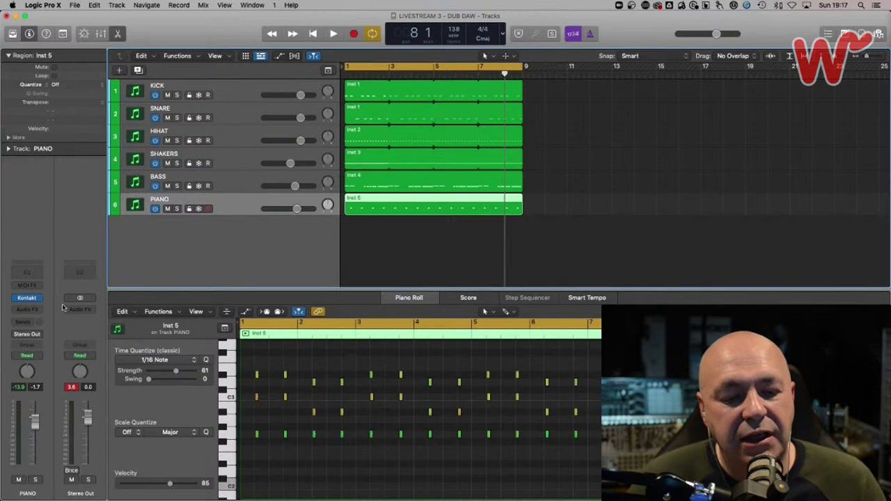
# Add a send from the SNARE track to Bus 10
pyautogui.click(228, 123)
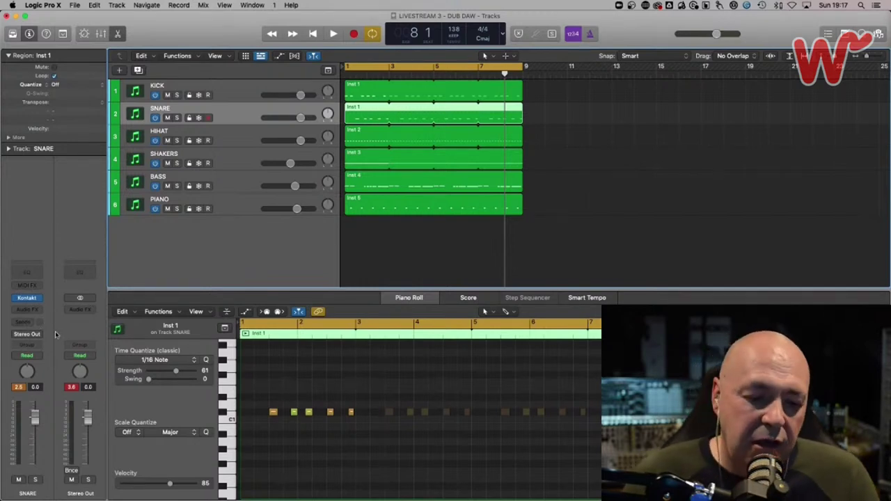
pyautogui.click(30, 323)
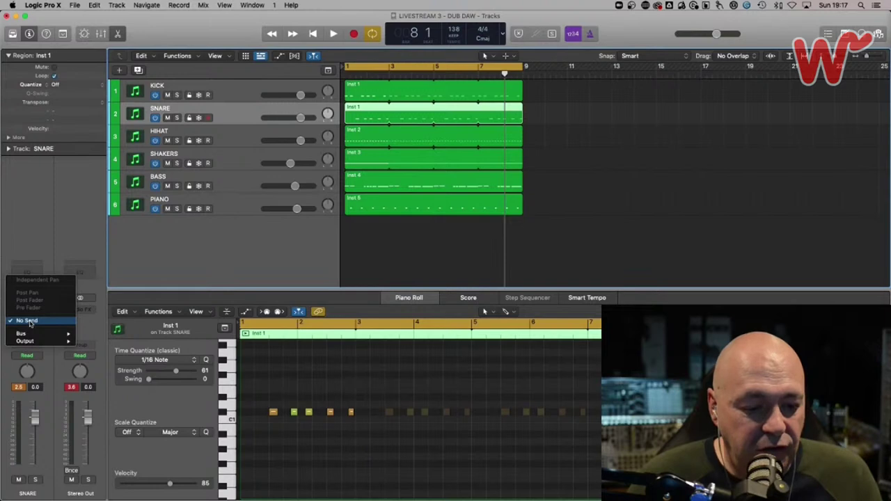
pyautogui.moveTo(32, 335)
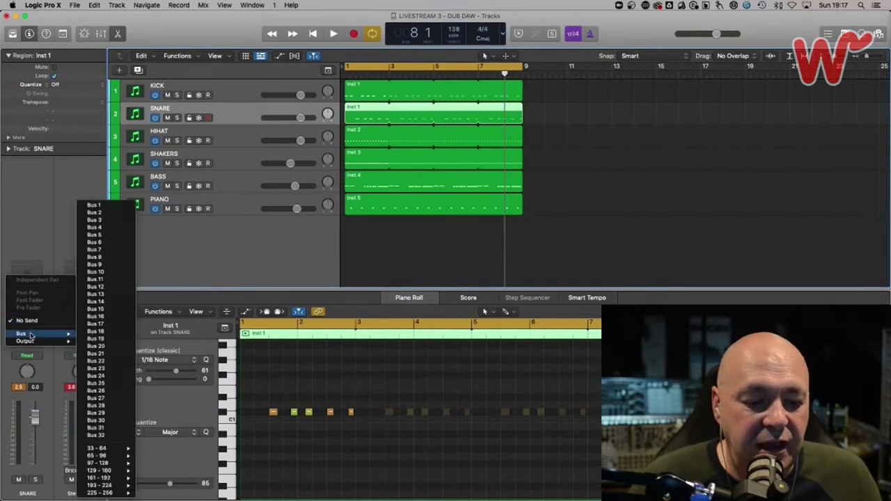
pyautogui.click(118, 272)
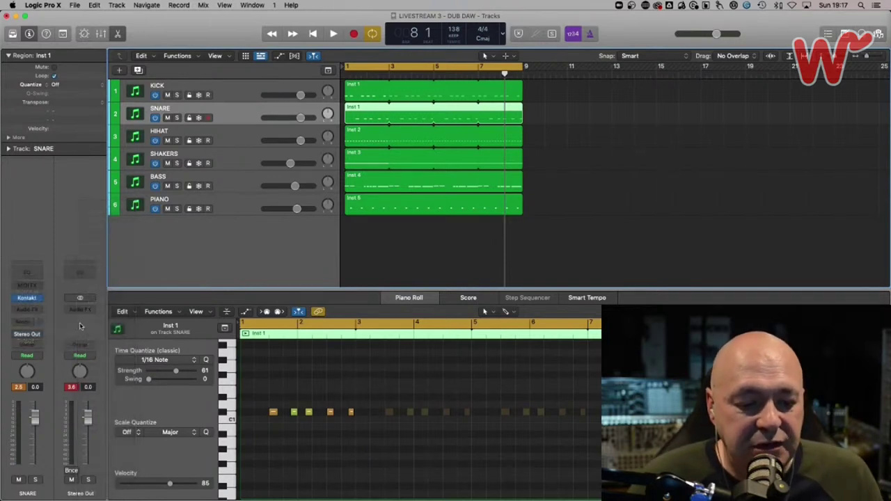
# Add a send from the SNARE track to Bus 11
pyautogui.click(31, 325)
pyautogui.moveTo(28, 334)
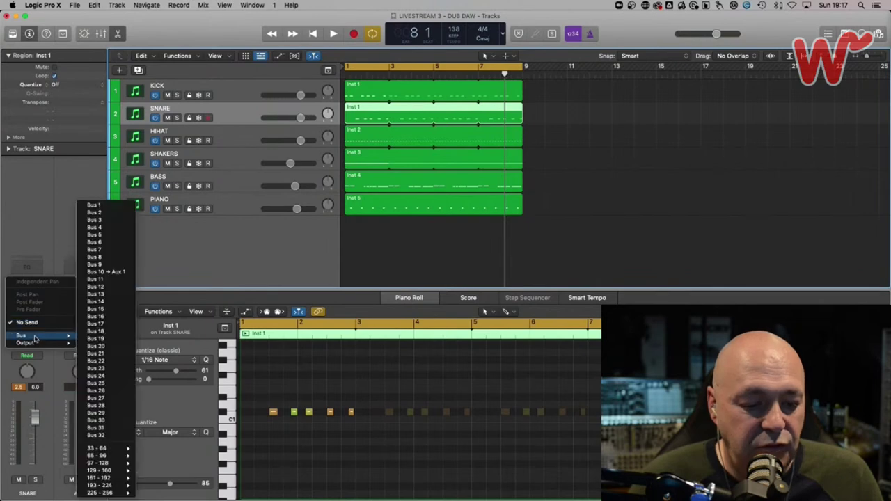
pyautogui.click(95, 279)
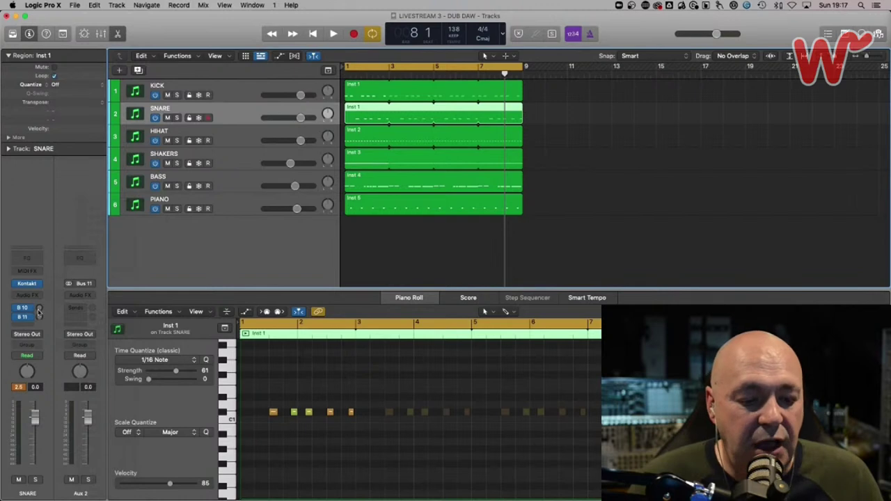
# Insert a stereo Tape Delay on Aux 2, the return channel for Bus 11
pyautogui.click(93, 296)
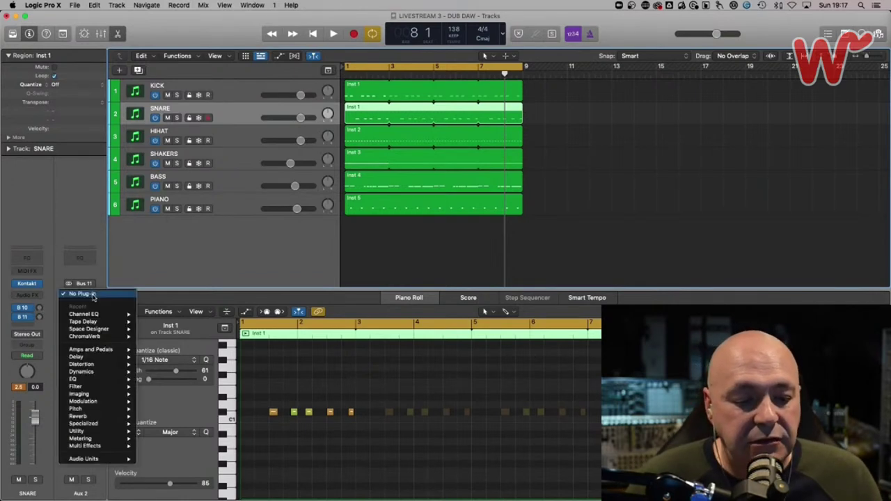
pyautogui.moveTo(93, 318)
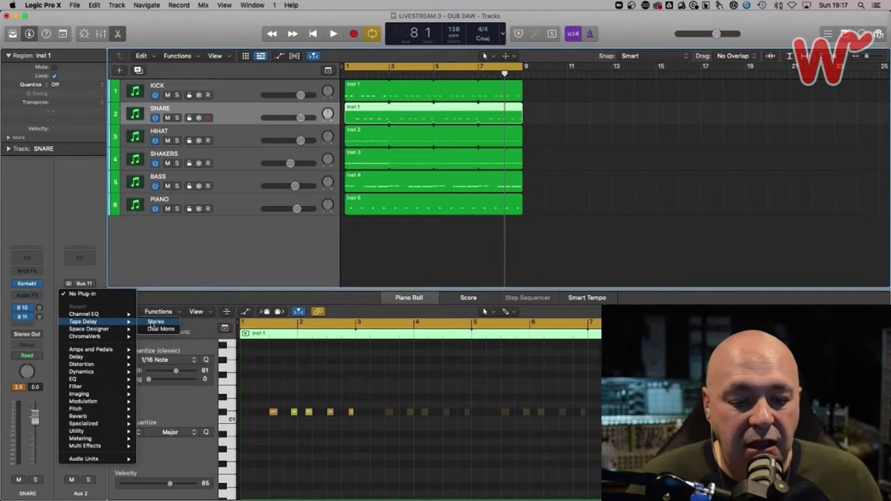
pyautogui.click(154, 323)
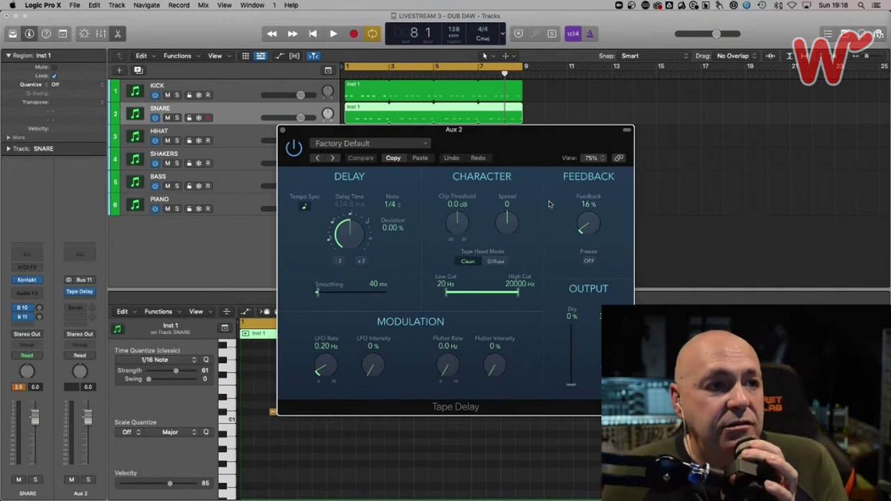
# Raise the SNARE track's Bus 10 send level while the loop plays
pyautogui.moveTo(563, 151); pyautogui.dragTo(629, 152)
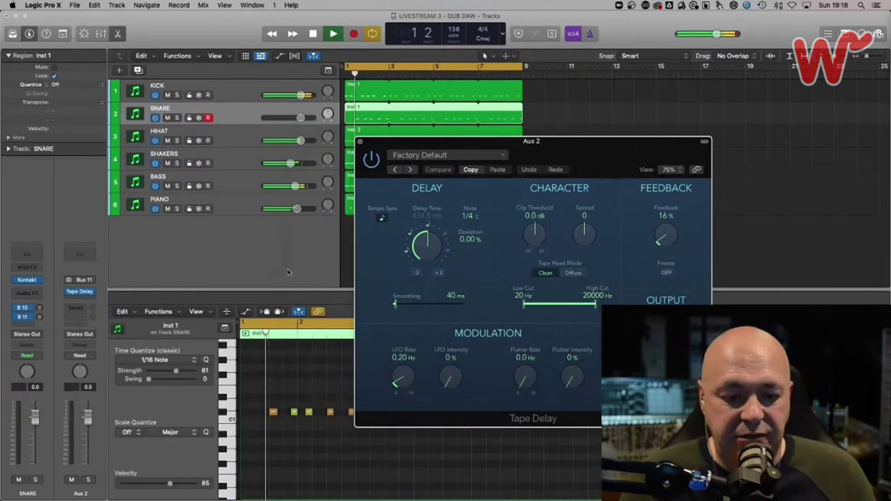
pyautogui.moveTo(39, 309); pyautogui.dragTo(49, 261)
pyautogui.press('space')
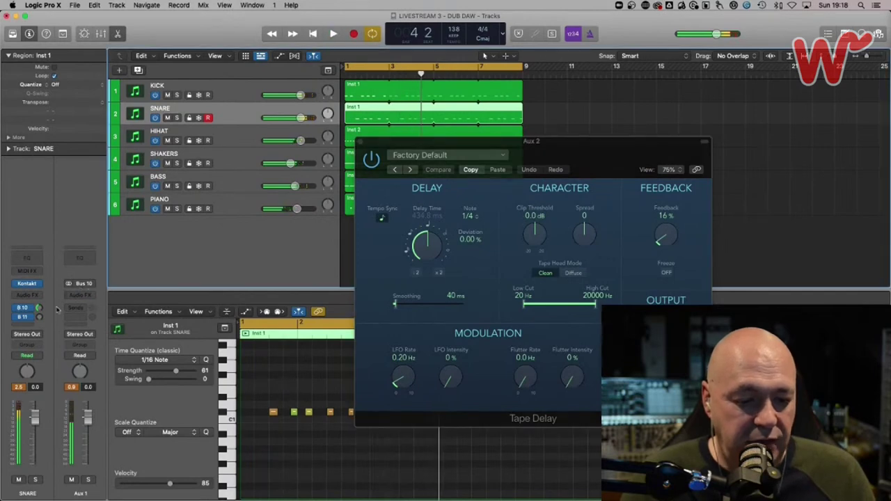
# Show the mixer and move the Tape Delay from Aux 2 to Aux 1, leaving room for the track area
pyautogui.press('x')
pyautogui.moveTo(419, 145); pyautogui.dragTo(610, 59)
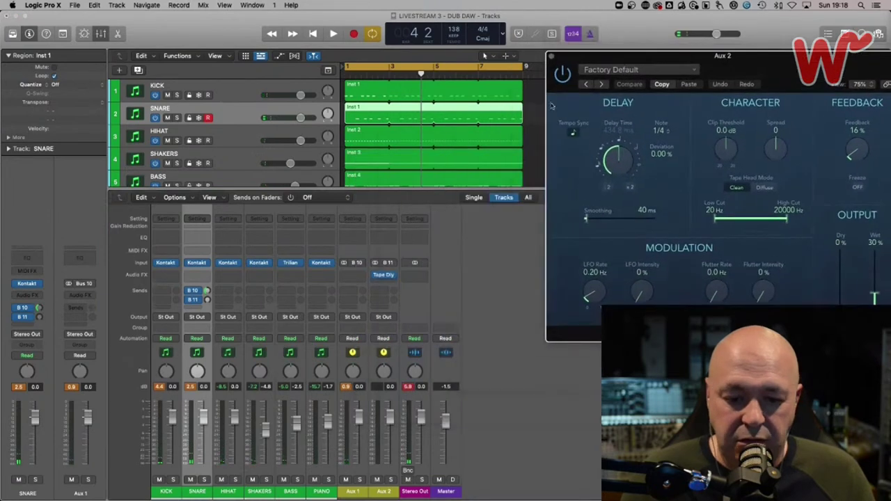
pyautogui.click(394, 276)
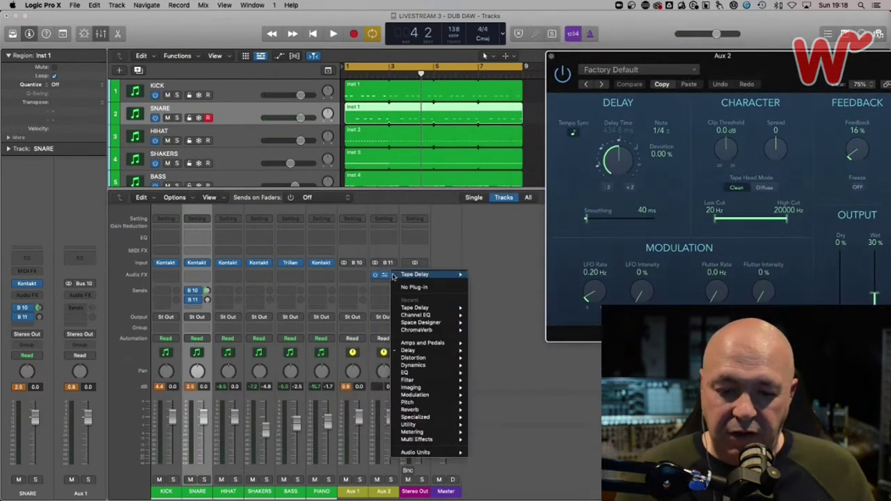
pyautogui.click(384, 277)
pyautogui.moveTo(384, 277); pyautogui.dragTo(356, 279)
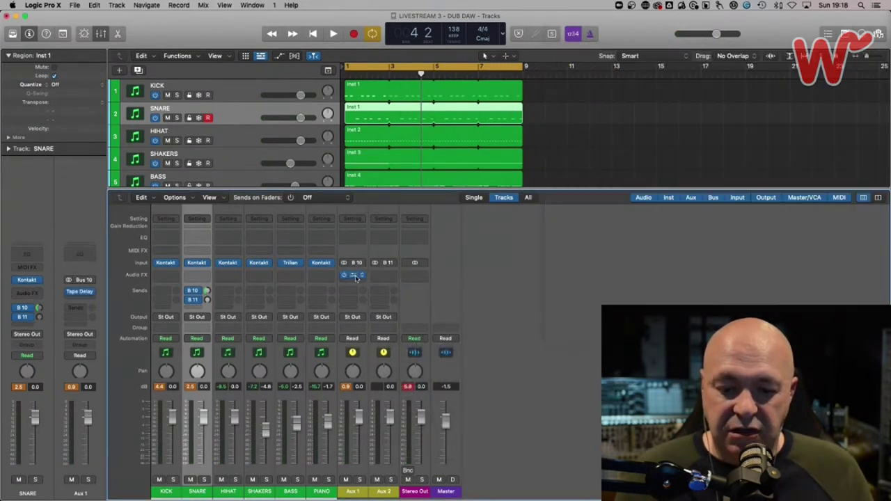
pyautogui.moveTo(364, 194); pyautogui.dragTo(364, 411)
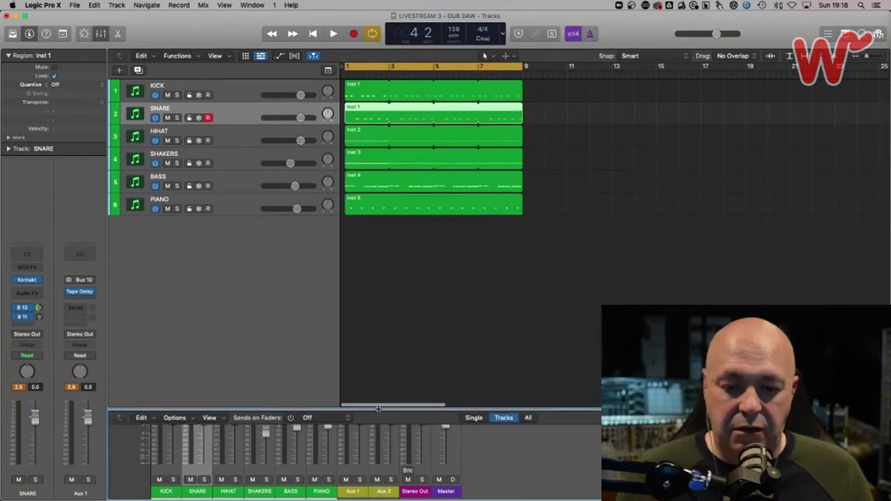
# Open the Tape Delay on Aux 1 and set the SNARE's Bus 10 send to +0.1 while playing the loop
pyautogui.click(73, 291)
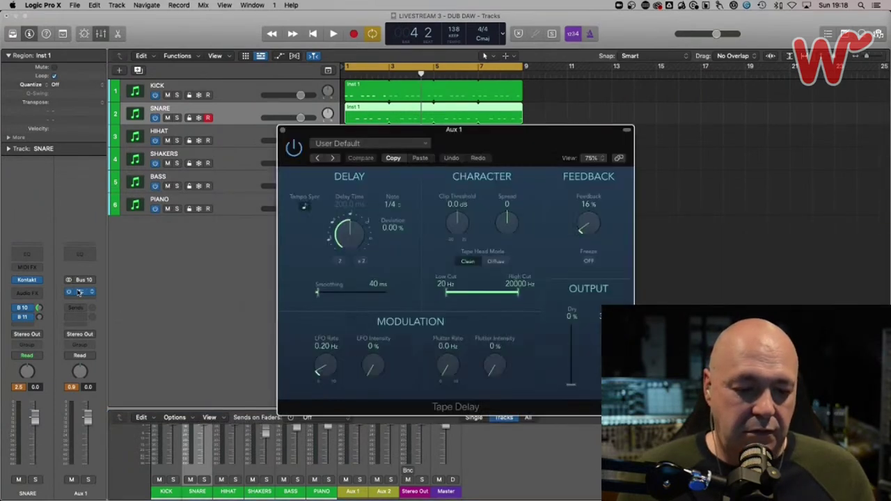
pyautogui.press('space')
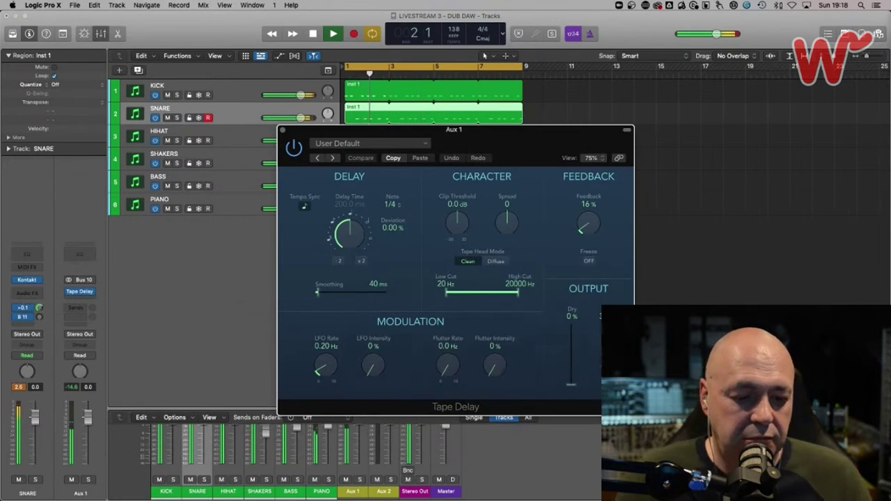
pyautogui.moveTo(39, 308); pyautogui.dragTo(39, 281)
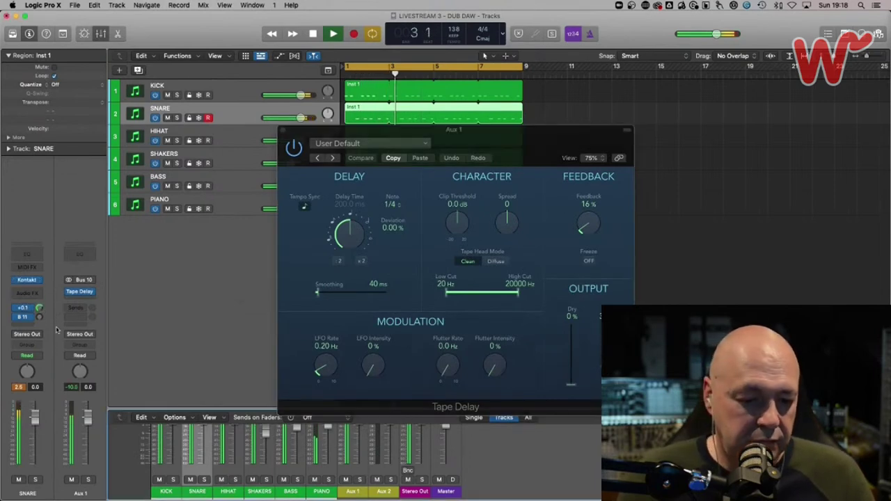
pyautogui.press('space')
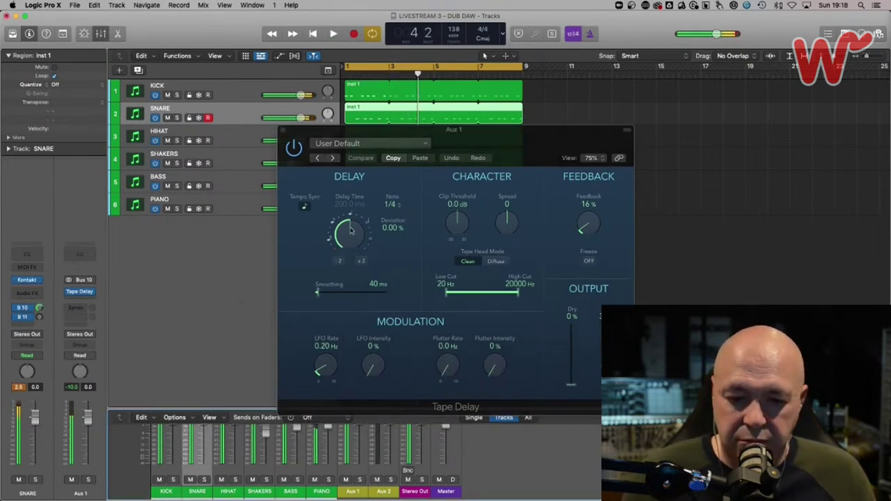
# Raise the wet output of the Aux 1 Tape Delay and audition the loop
pyautogui.press('space')
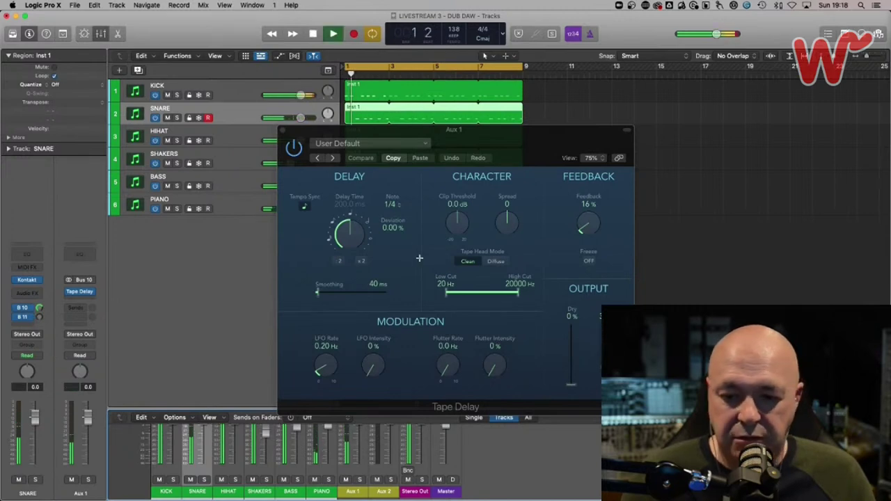
pyautogui.press('space')
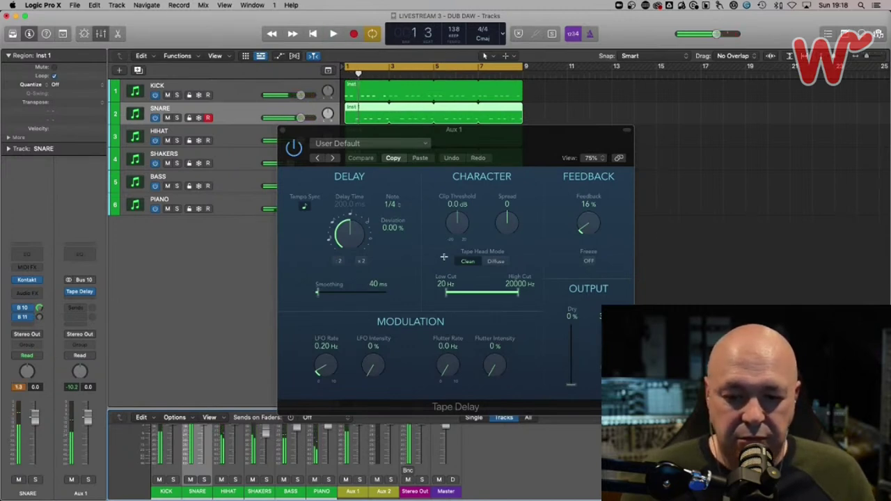
pyautogui.press('space')
pyautogui.press('space')
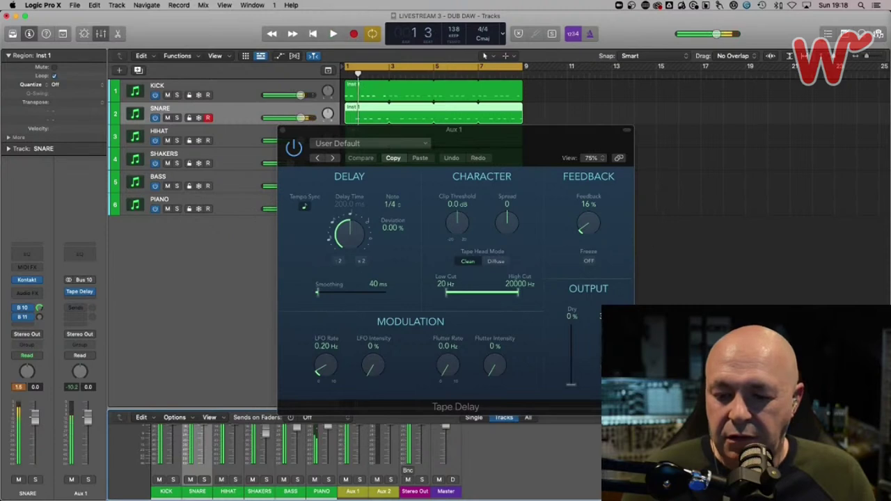
pyautogui.moveTo(605, 367); pyautogui.dragTo(606, 377)
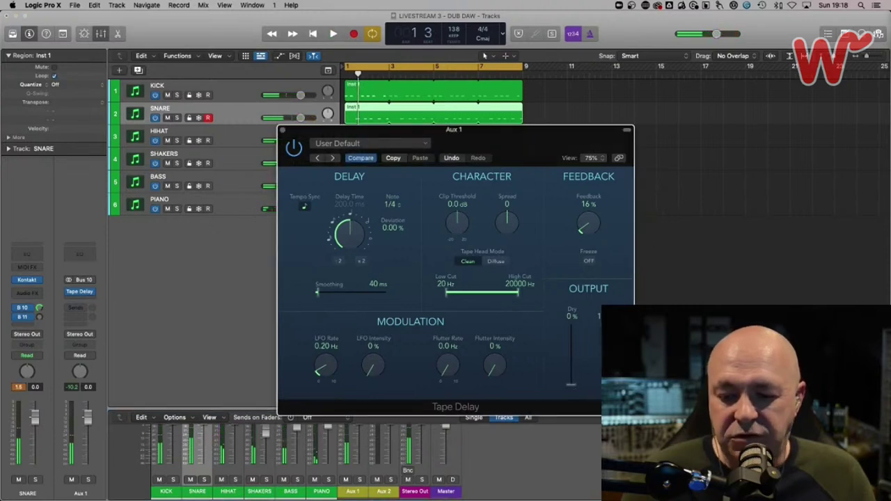
pyautogui.press('space')
pyautogui.press('space')
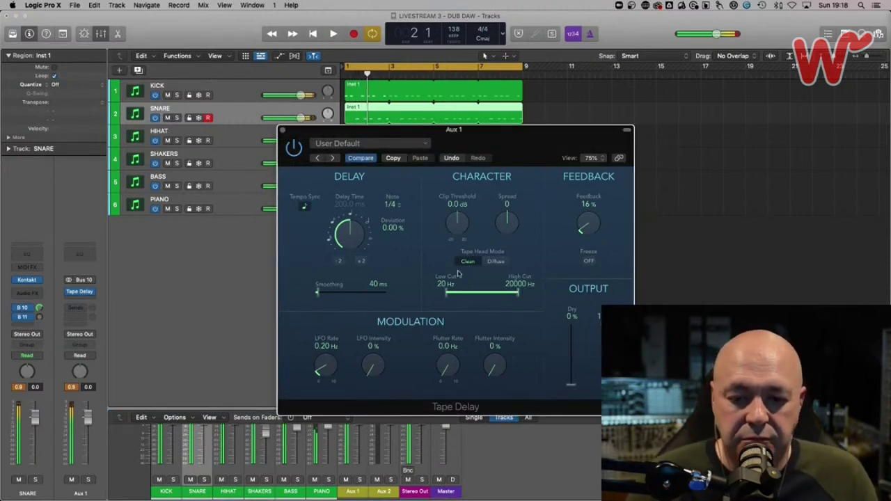
# Try the Aux 1 Tape Delay at 1/8 triplet and 1/8 note values, auditioning each with the loop
pyautogui.click(390, 204)
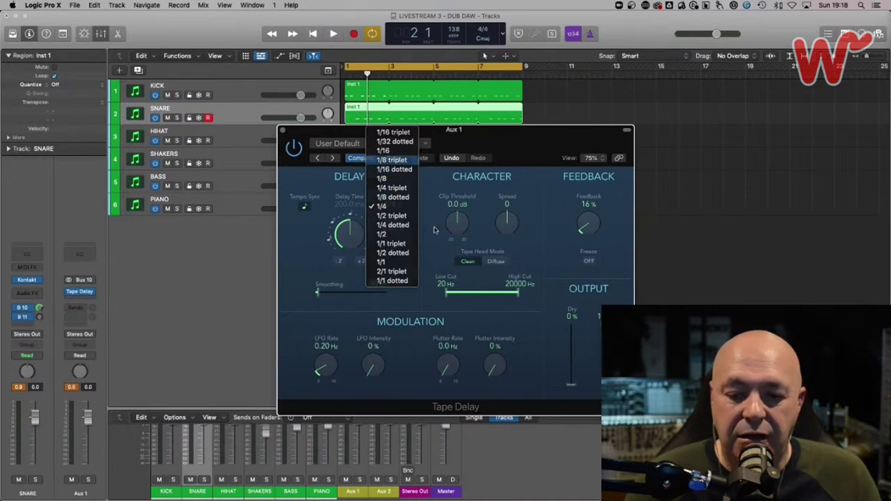
pyautogui.click(392, 160)
pyautogui.press('space')
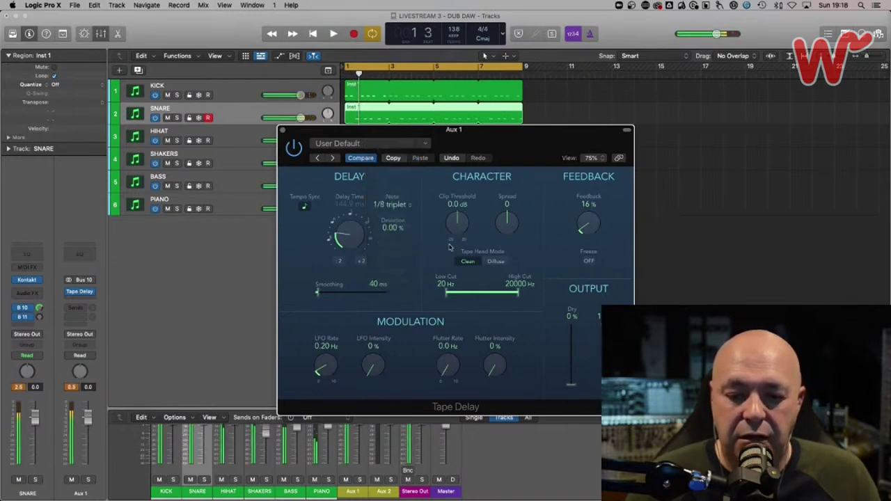
pyautogui.click(392, 205)
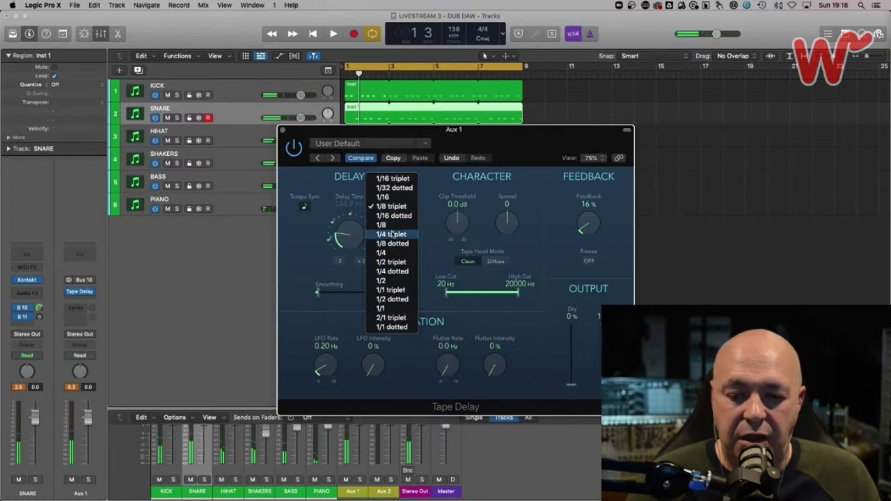
pyautogui.click(382, 225)
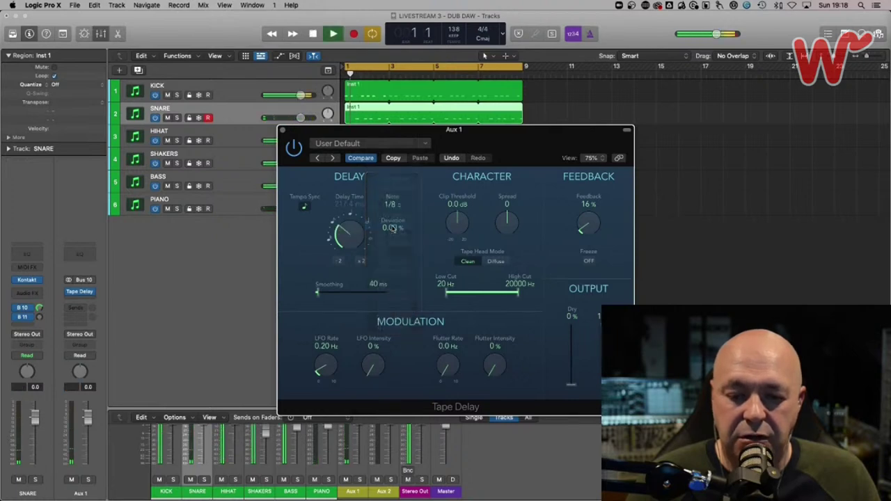
pyautogui.press('space')
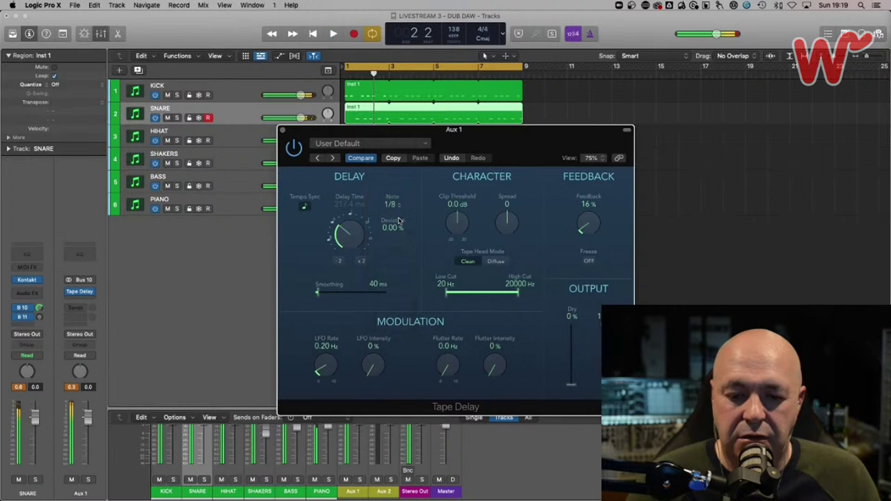
# Set the Aux 1 Tape Delay's note value to 1/8 dotted and play the loop, pulling the SNARE's Bus 10 send fully down
pyautogui.click(394, 206)
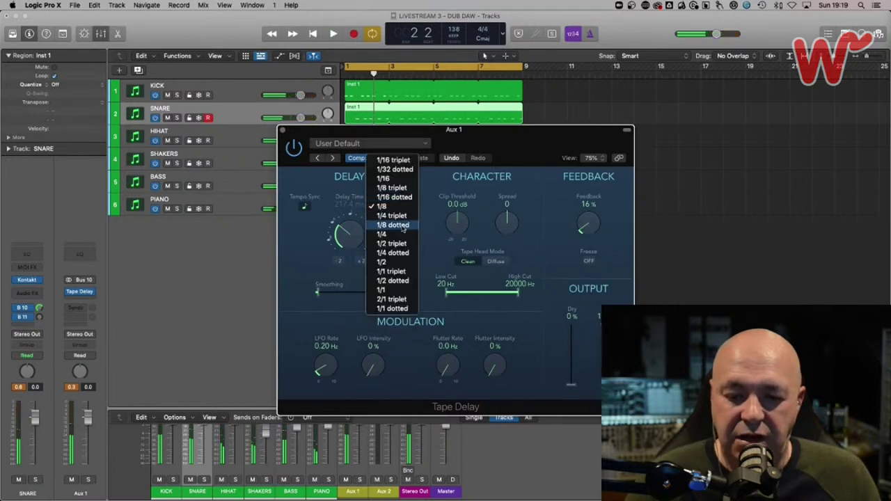
pyautogui.click(402, 225)
pyautogui.press('space')
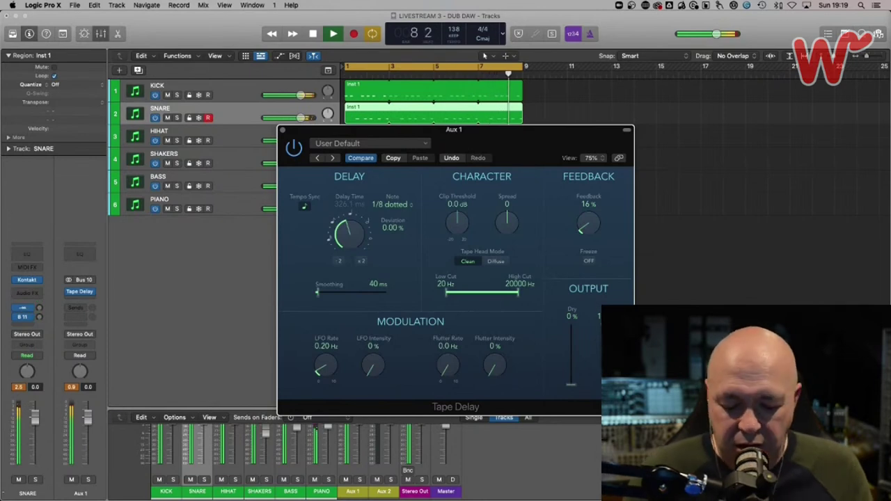
pyautogui.press('space')
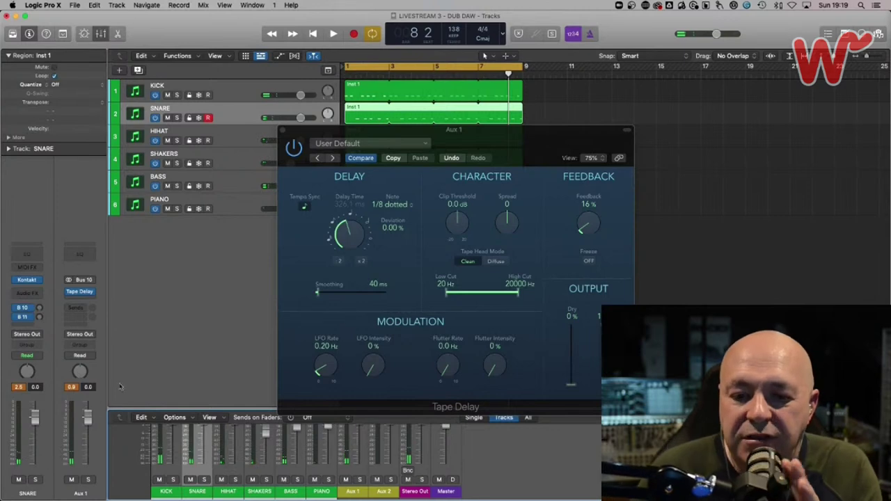
# Raise the Tape Delay's feedback to 390% and audition the loop with the SNARE's Bus 10 send at -0.7
pyautogui.moveTo(583, 230); pyautogui.dragTo(581, 296)
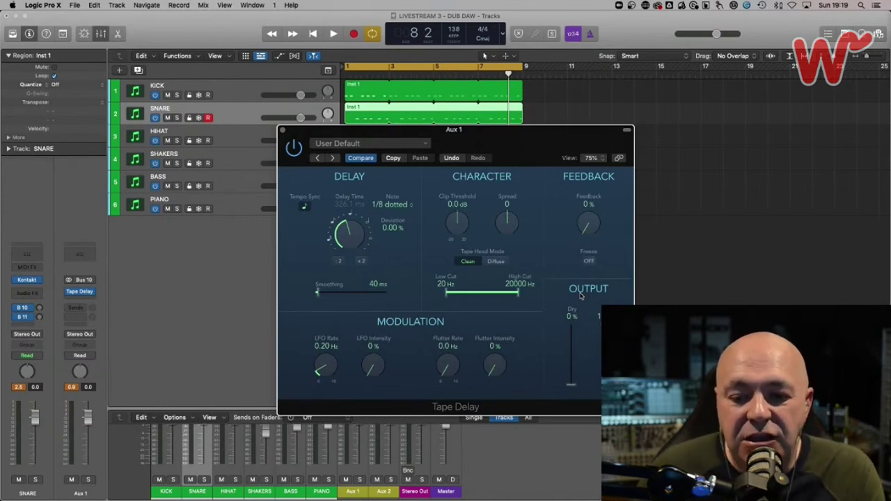
pyautogui.moveTo(583, 224); pyautogui.dragTo(601, 108)
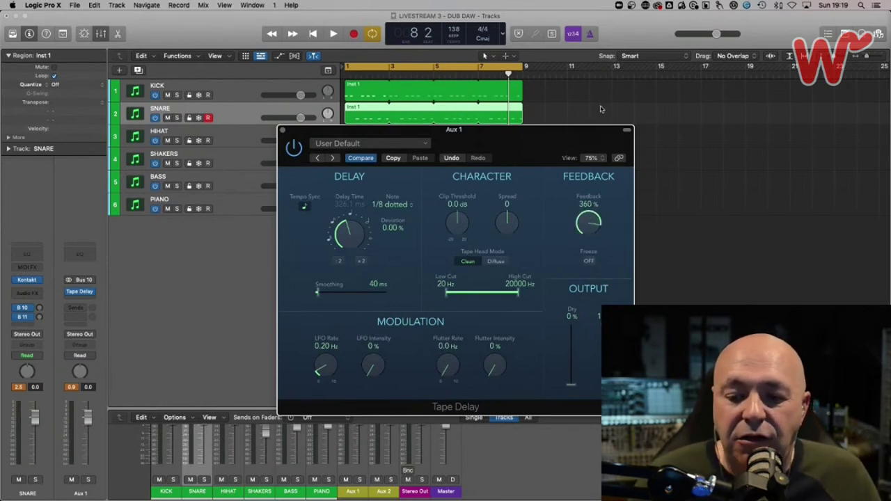
pyautogui.click(39, 308)
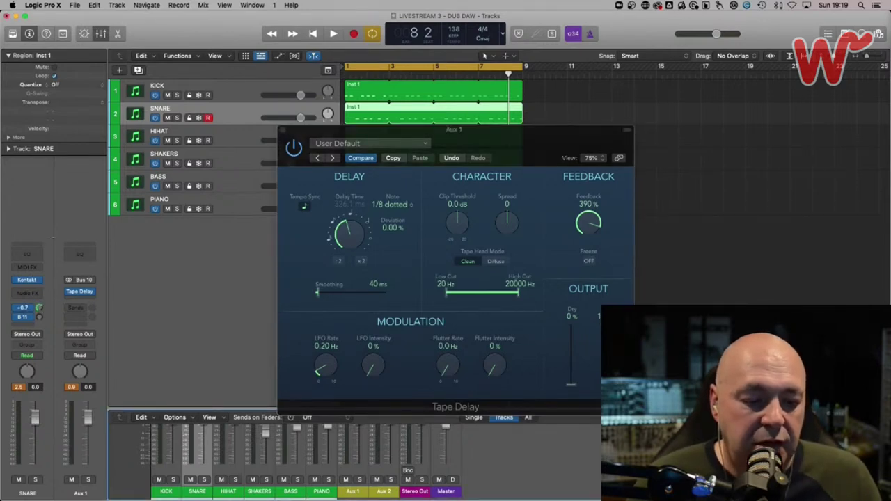
pyautogui.press('space')
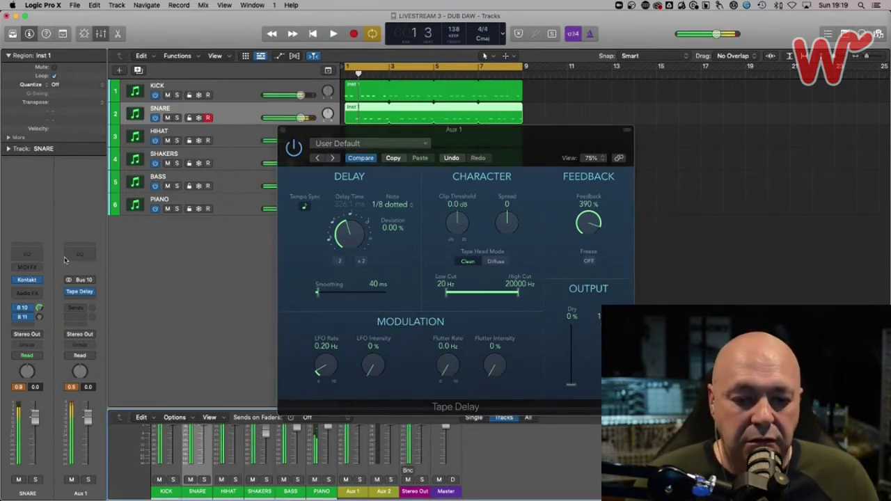
# Turn the Aux 1 Tape Delay's feedback down to 0%
pyautogui.click(593, 236)
pyautogui.moveTo(594, 236); pyautogui.dragTo(606, 335)
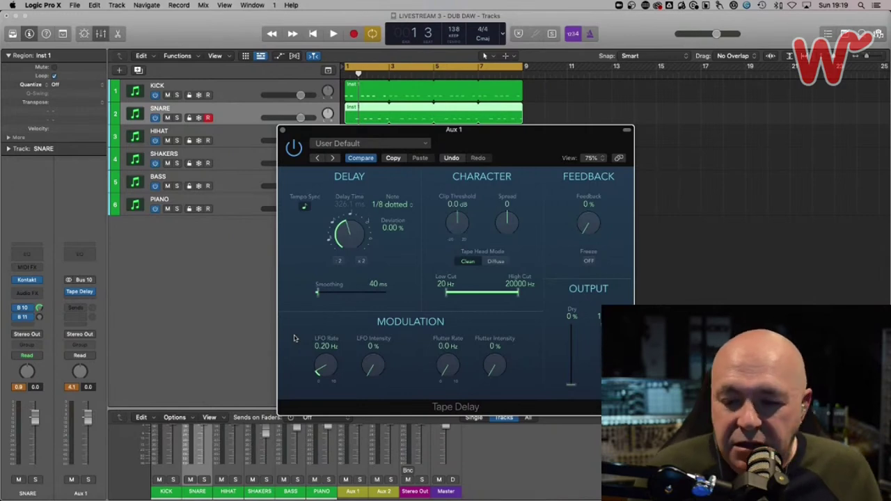
pyautogui.click(101, 359)
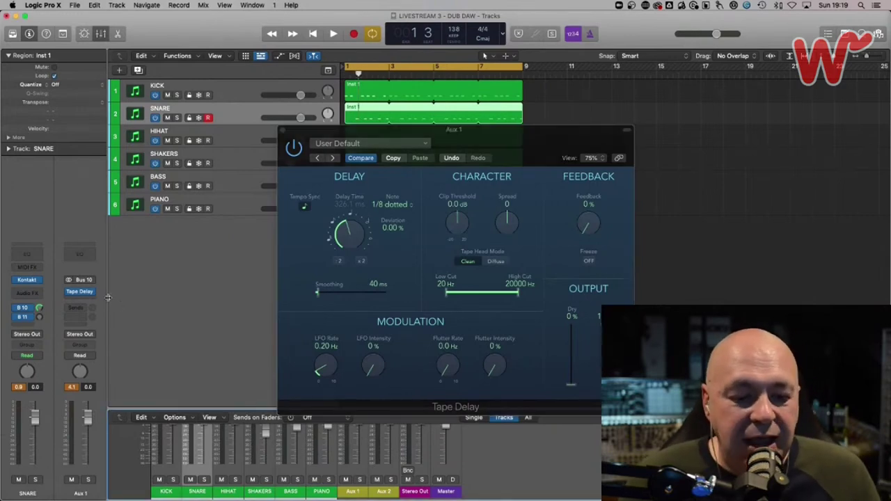
pyautogui.moveTo(590, 232); pyautogui.dragTo(543, 301)
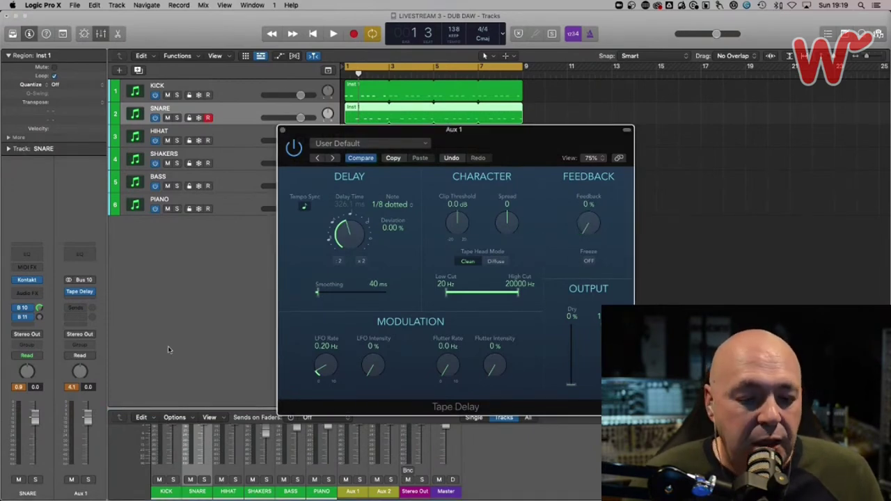
# Add a Bus 10 send on Aux 1 to feed the tape delay back into itself, and adjust its level
pyautogui.click(82, 309)
pyautogui.click(89, 309)
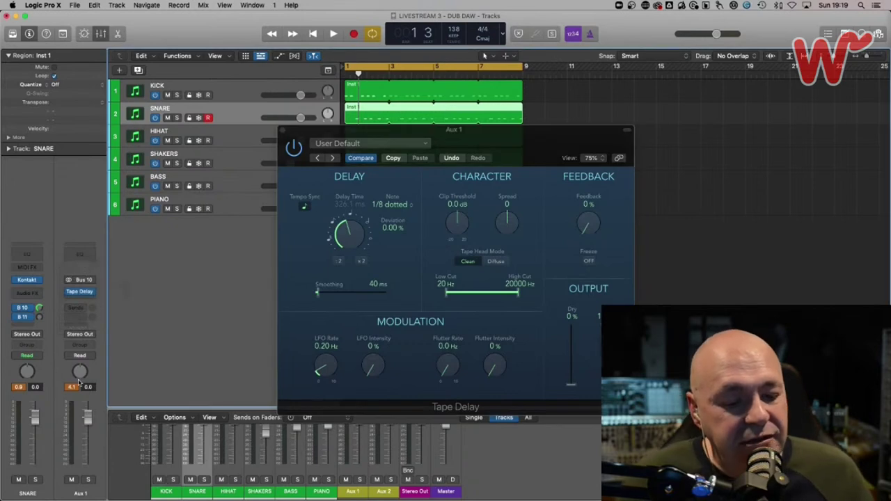
pyautogui.click(80, 308)
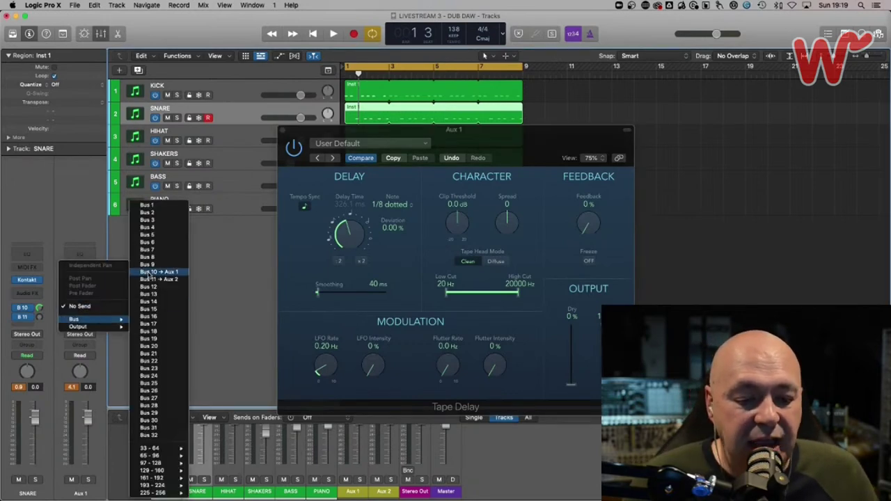
pyautogui.click(150, 274)
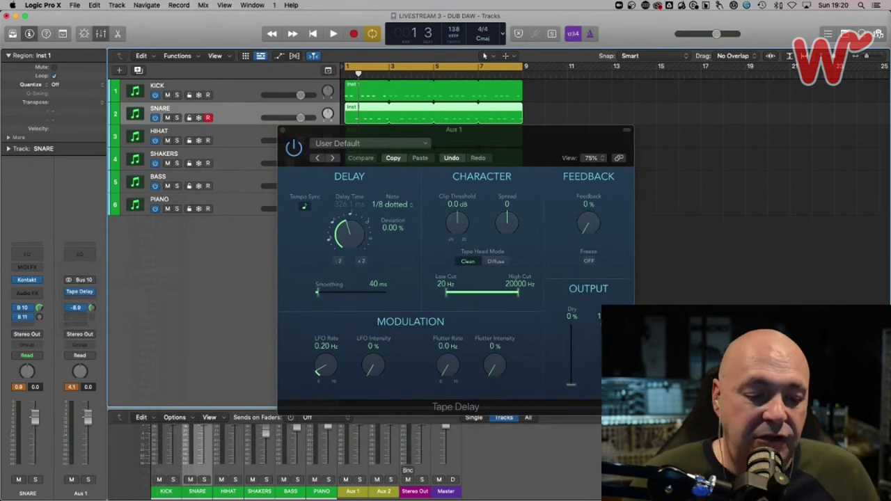
pyautogui.moveTo(89, 264); pyautogui.dragTo(90, 299)
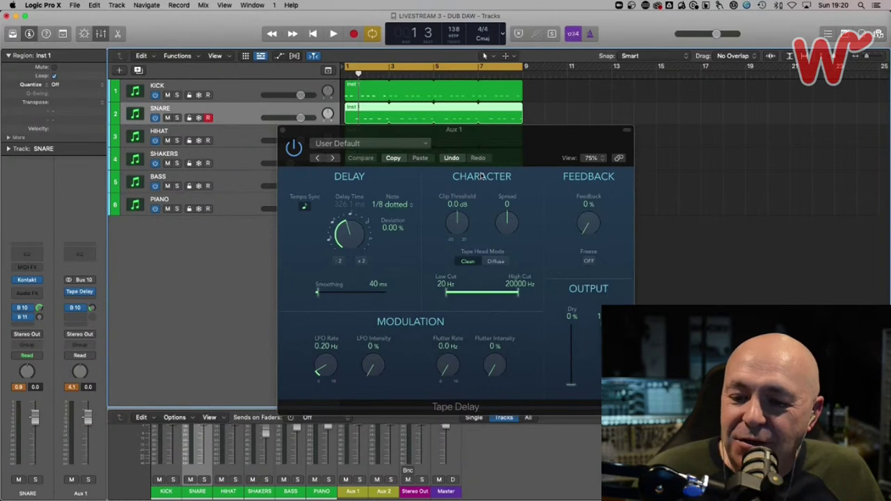
# Set the Aux 1 Tape Delay's feedback to 48%, close the plug-in and audition the loop while riding Aux 1's Bus 10 send
pyautogui.moveTo(586, 223); pyautogui.dragTo(576, 194)
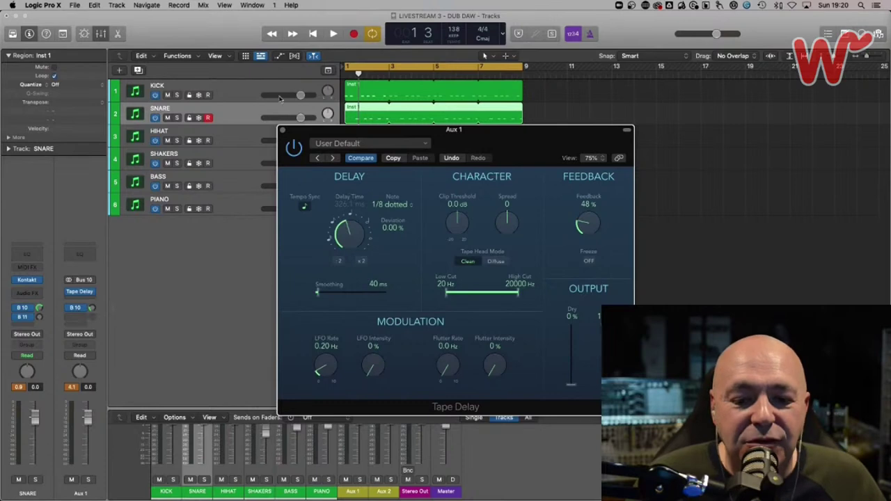
pyautogui.click(282, 131)
pyautogui.press('space')
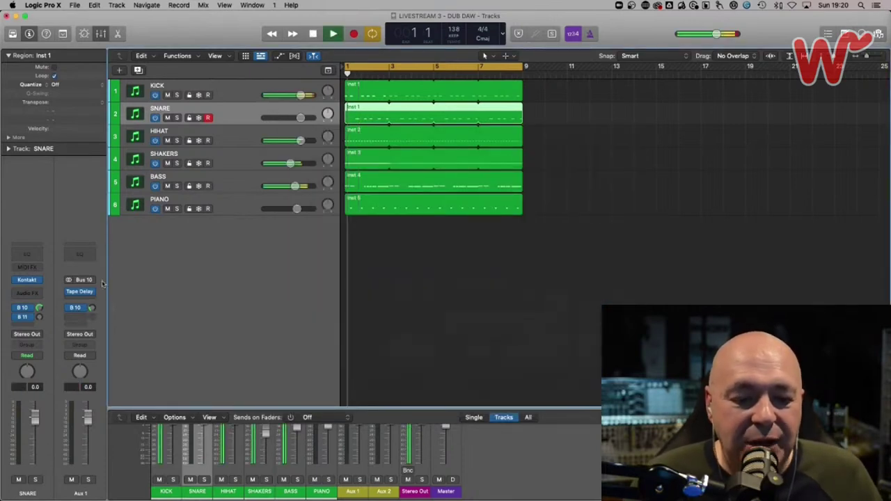
pyautogui.moveTo(91, 309)
pyautogui.press('space')
pyautogui.moveTo(91, 309); pyautogui.dragTo(95, 282)
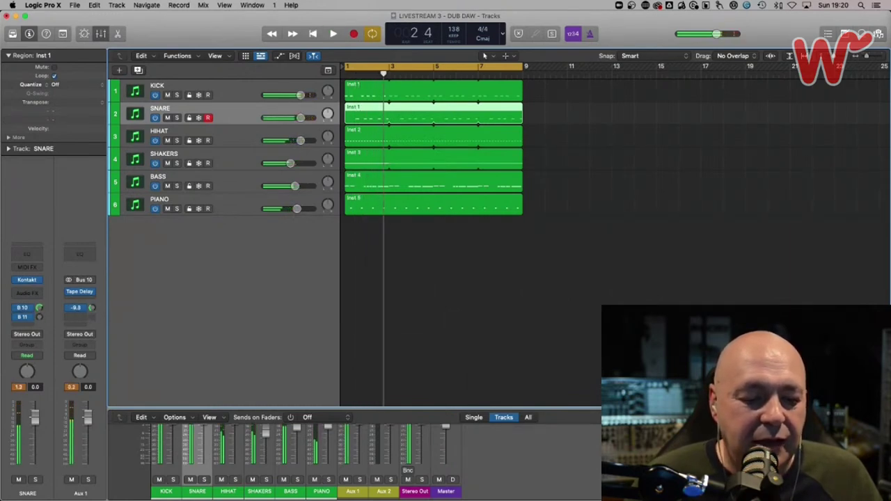
pyautogui.moveTo(95, 282)
pyautogui.mouseDown()
pyautogui.moveTo(92, 316)
pyautogui.moveTo(90, 297)
pyautogui.mouseUp()
pyautogui.moveTo(87, 208); pyautogui.dragTo(89, 371)
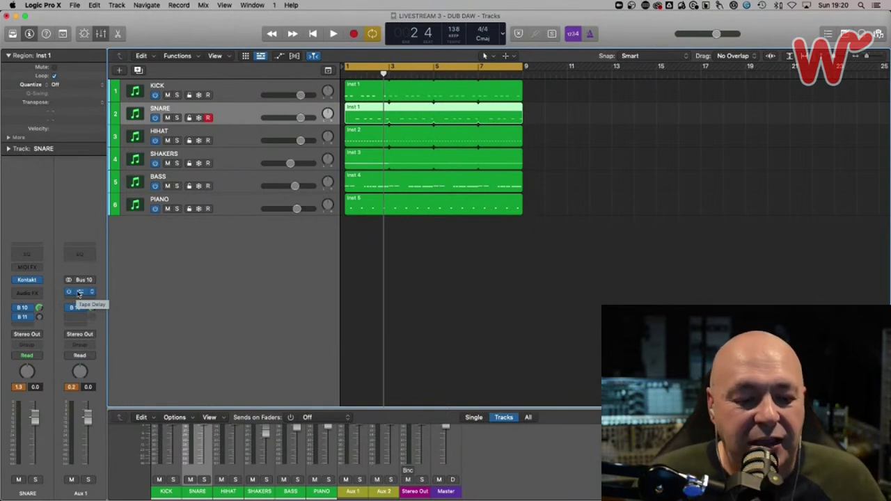
# Set the Aux 1 Tape Delay's flutter rate to 1.6 Hz, flutter intensity to 34%, LFO intensity to 4% and feedback to 28%
pyautogui.click(78, 293)
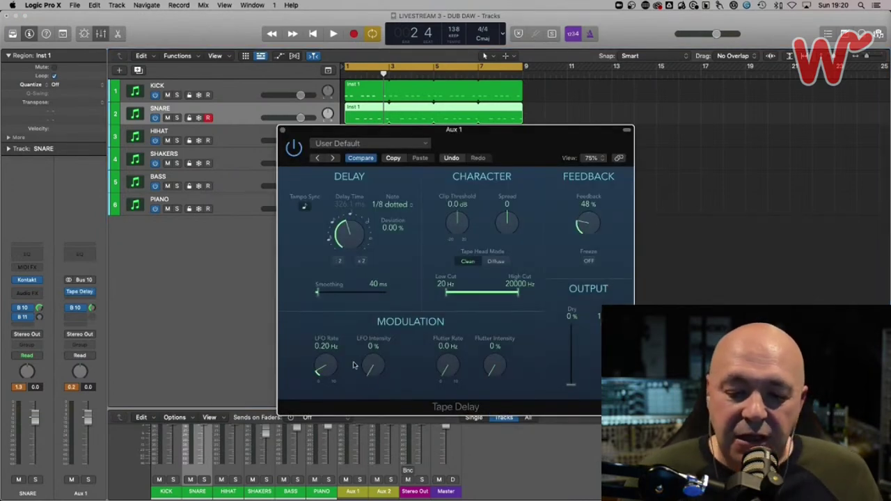
pyautogui.moveTo(446, 367); pyautogui.dragTo(444, 352)
pyautogui.moveTo(491, 367); pyautogui.dragTo(502, 313)
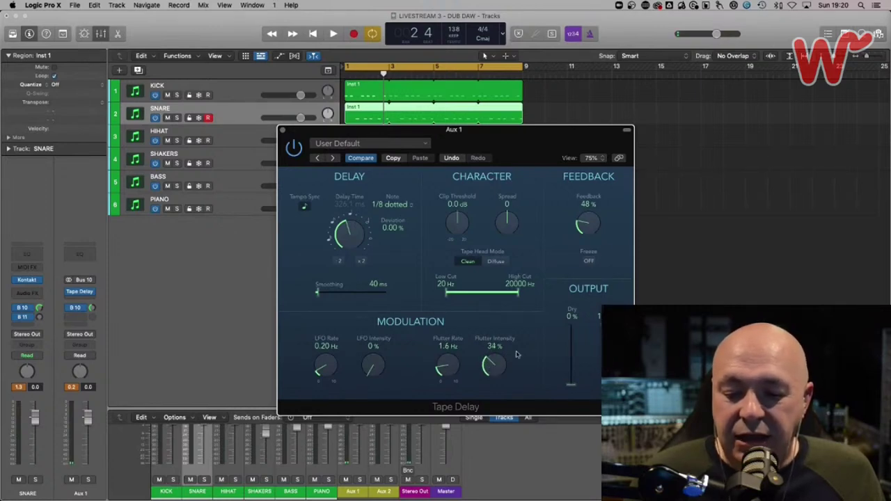
pyautogui.moveTo(585, 218); pyautogui.dragTo(586, 228)
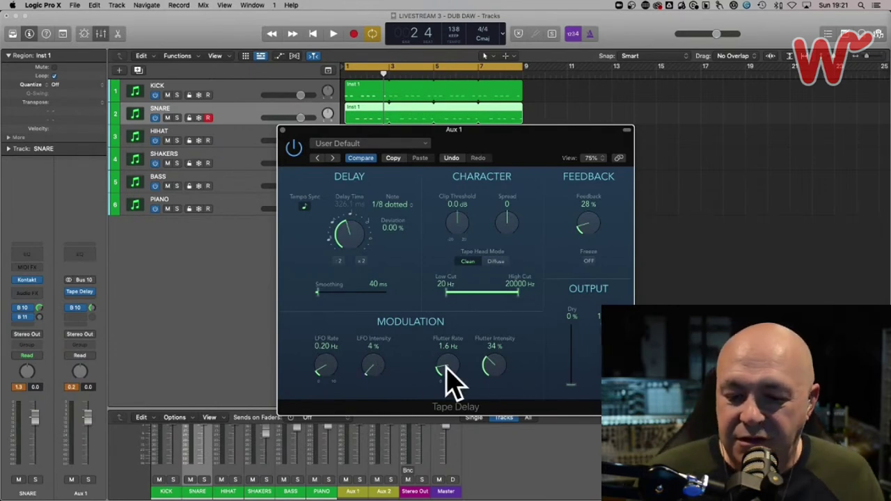
# Set the Tape Delay's low cut to 220 Hz, high cut to 4200 Hz and spread to 36, auditioning with Aux 1's Bus 10 send at -9.3
pyautogui.moveTo(516, 298); pyautogui.dragTo(468, 295)
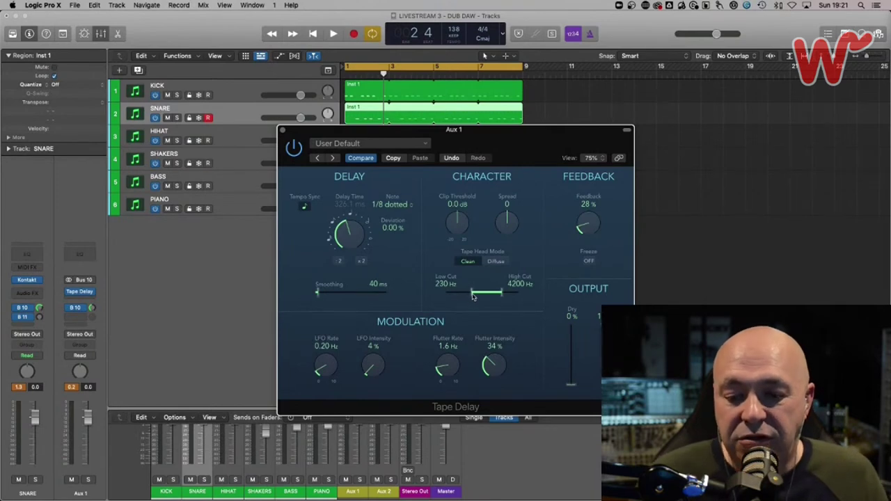
pyautogui.moveTo(505, 227); pyautogui.dragTo(509, 197)
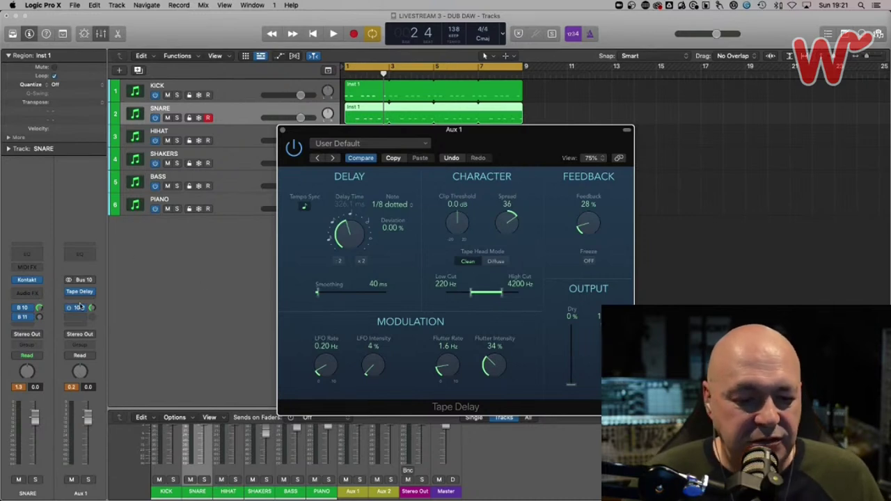
pyautogui.press('space')
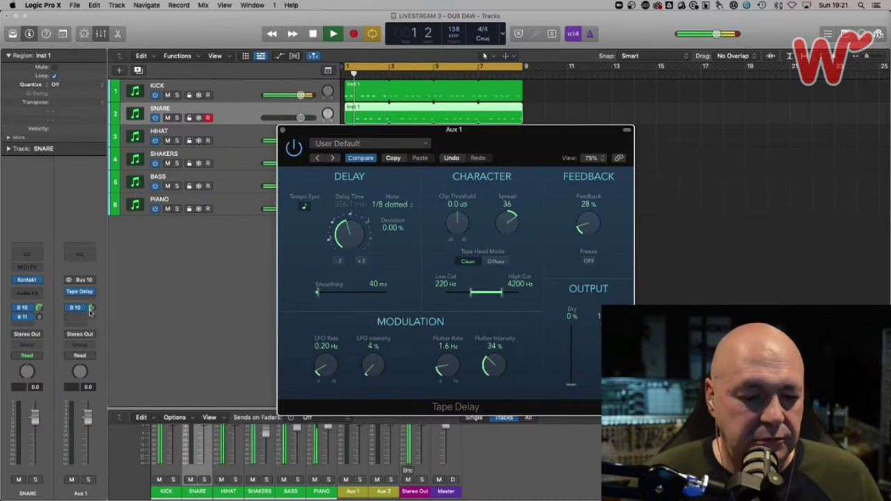
pyautogui.moveTo(92, 311); pyautogui.dragTo(91, 315)
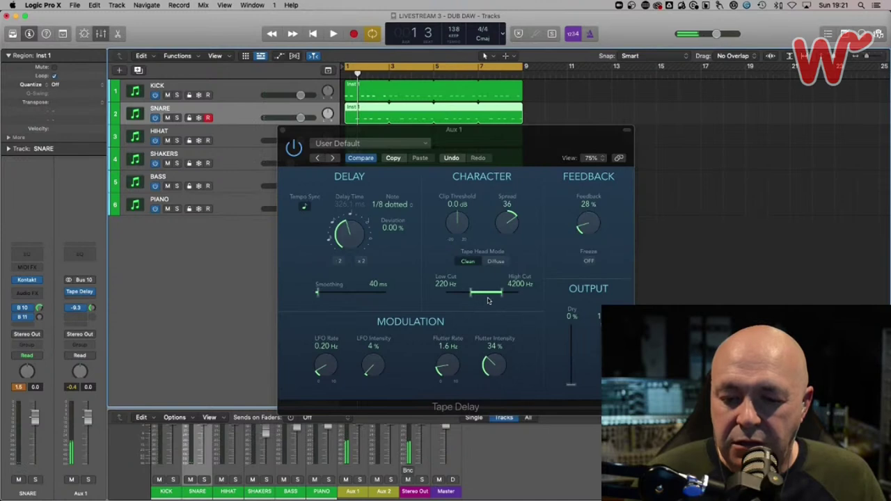
# Set the Tape Delay's low cut to 140 Hz, high cut 2300 Hz, flutter rate 2.1 Hz, clip threshold +1.0 dB, spread 52 and feedback 0%
pyautogui.moveTo(503, 296); pyautogui.dragTo(466, 298)
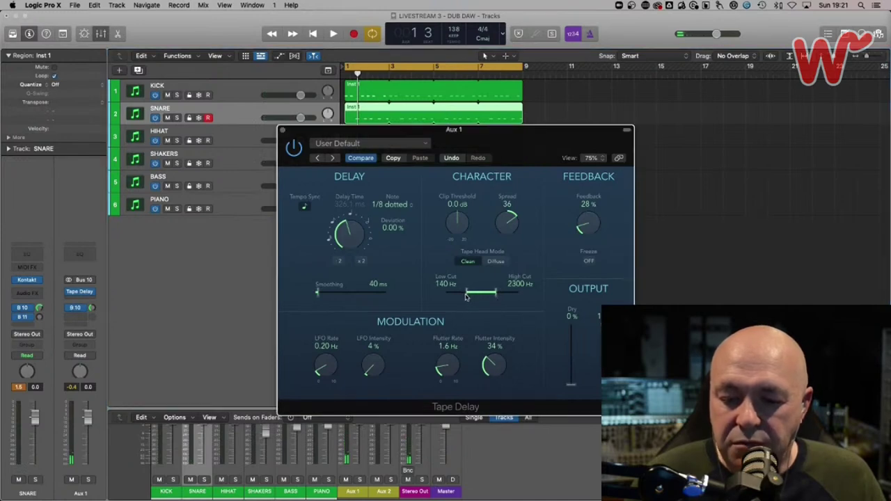
pyautogui.moveTo(434, 366); pyautogui.dragTo(437, 360)
pyautogui.moveTo(449, 220); pyautogui.dragTo(446, 224)
pyautogui.moveTo(510, 220); pyautogui.dragTo(506, 208)
pyautogui.moveTo(586, 224); pyautogui.dragTo(583, 267)
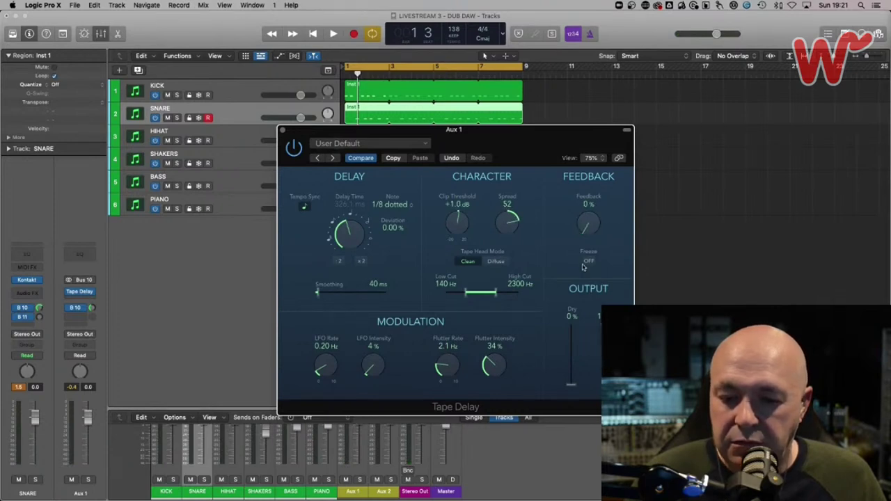
# Audition the loop while riding Aux 1's Bus 10 send up to about -0.2, and stop playback
pyautogui.press('space')
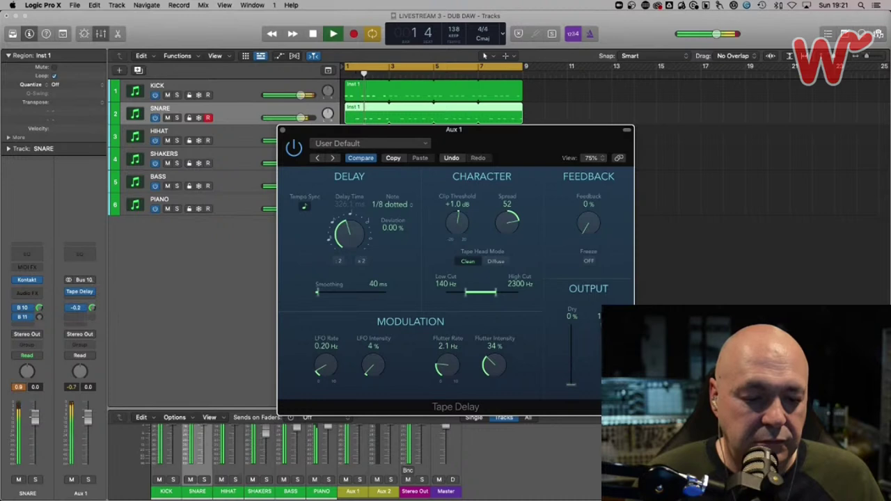
pyautogui.moveTo(90, 306); pyautogui.dragTo(85, 305)
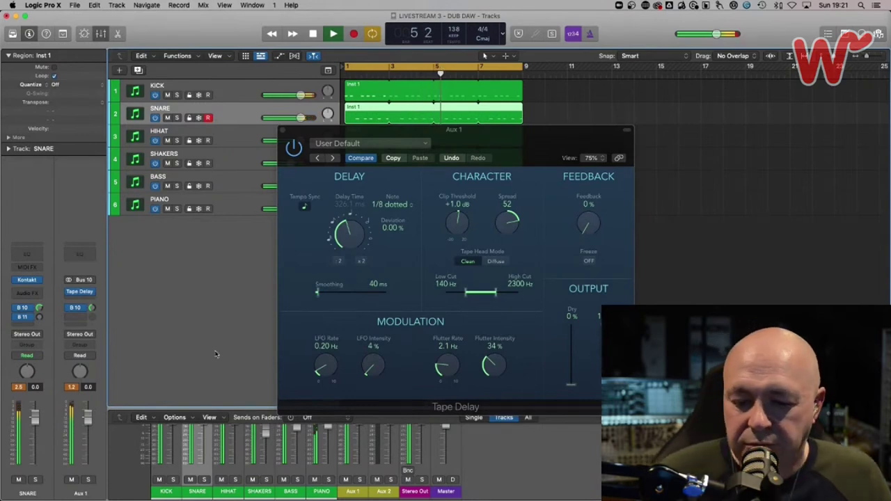
pyautogui.press('space')
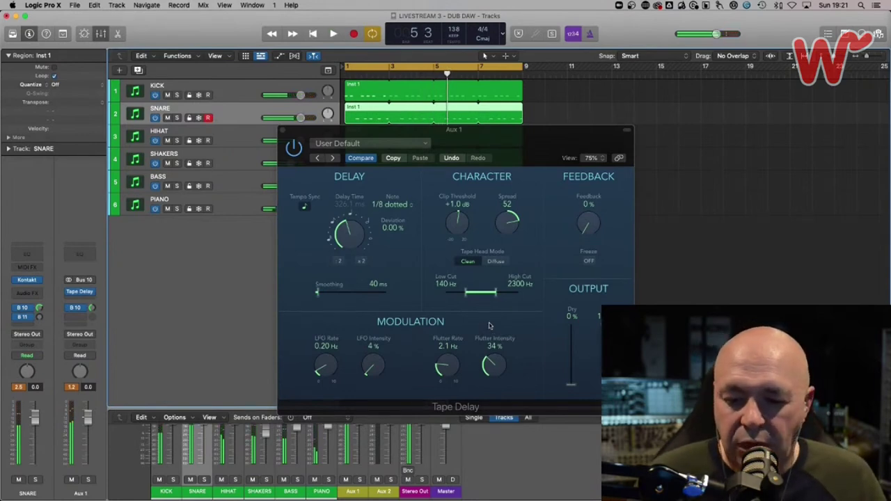
# Set the Tape Delay's high cut to 2900 Hz and low cut to 96 Hz, and audition the loop
pyautogui.moveTo(497, 293); pyautogui.dragTo(499, 295)
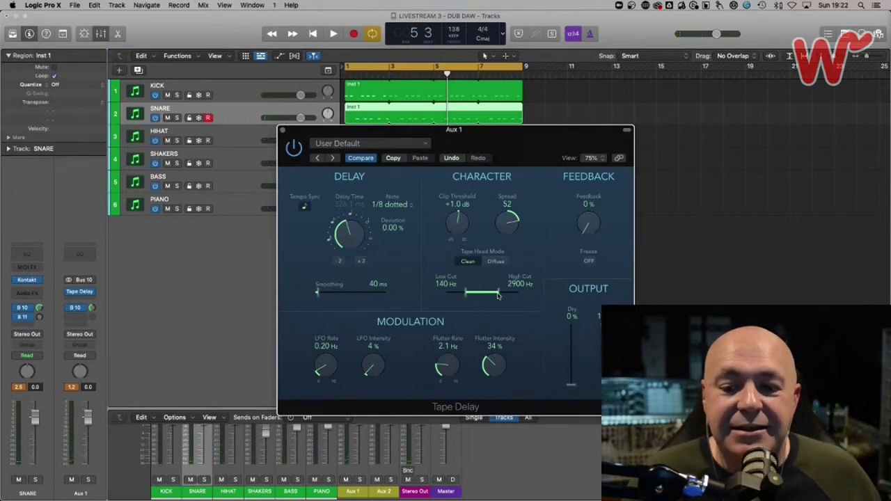
pyautogui.moveTo(464, 295); pyautogui.dragTo(462, 295)
pyautogui.press('space')
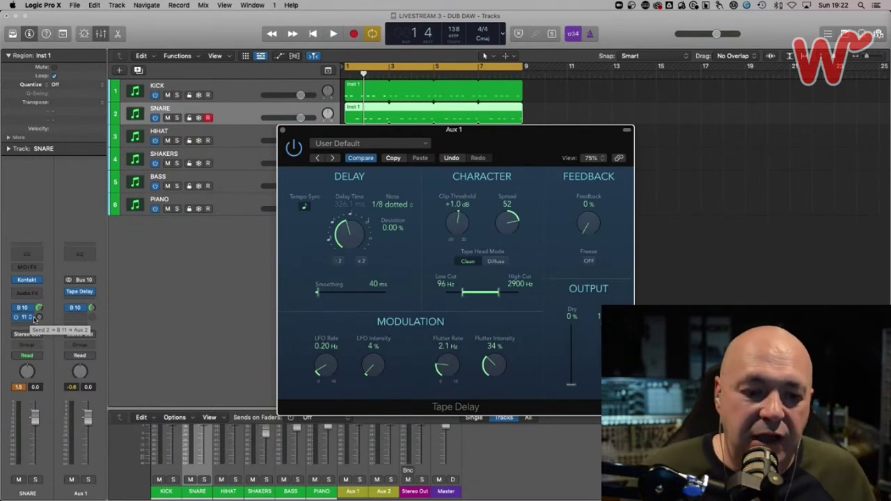
# Pull the SNARE's Bus 10 send fully down and lower Aux 1's own Bus 10 send to about -63.9
pyautogui.click(26, 317)
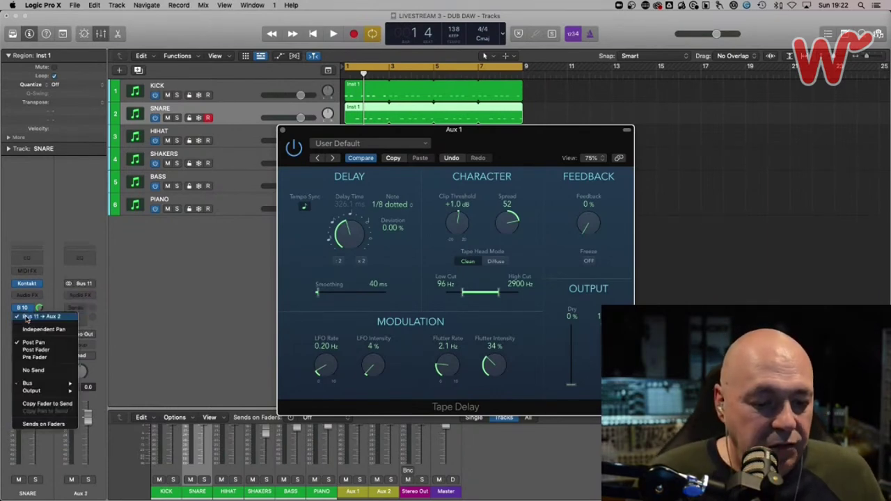
pyautogui.click(53, 283)
pyautogui.moveTo(39, 307); pyautogui.dragTo(40, 341)
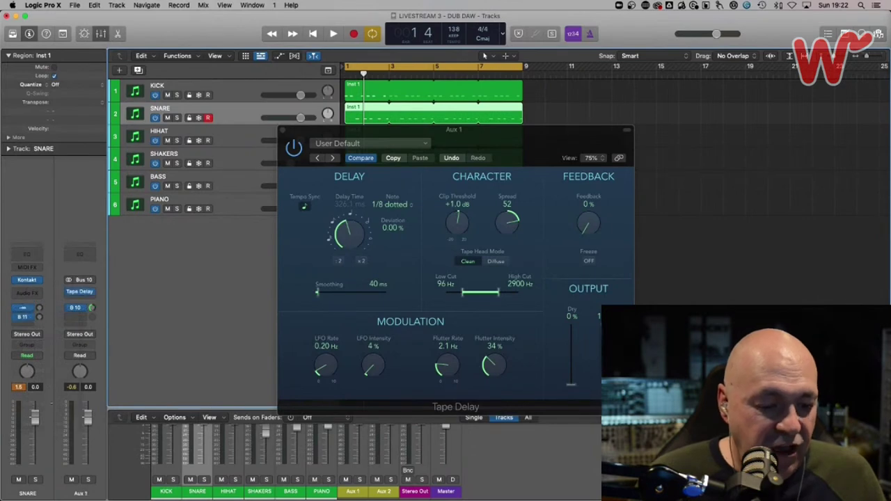
pyautogui.moveTo(78, 312); pyautogui.dragTo(78, 341)
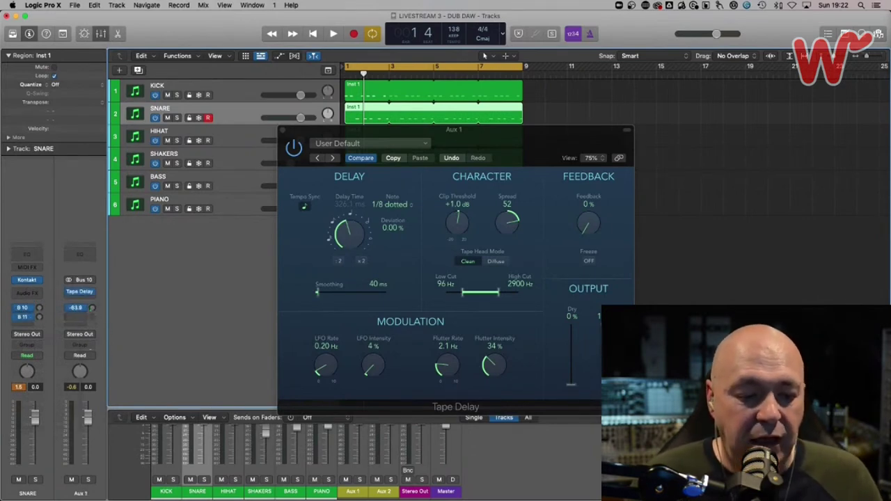
# Show the SNARE's Bus 11 return, Aux 2, and insert a stereo ChromaVerb on it
pyautogui.click(25, 317)
pyautogui.click(89, 295)
pyautogui.click(89, 295)
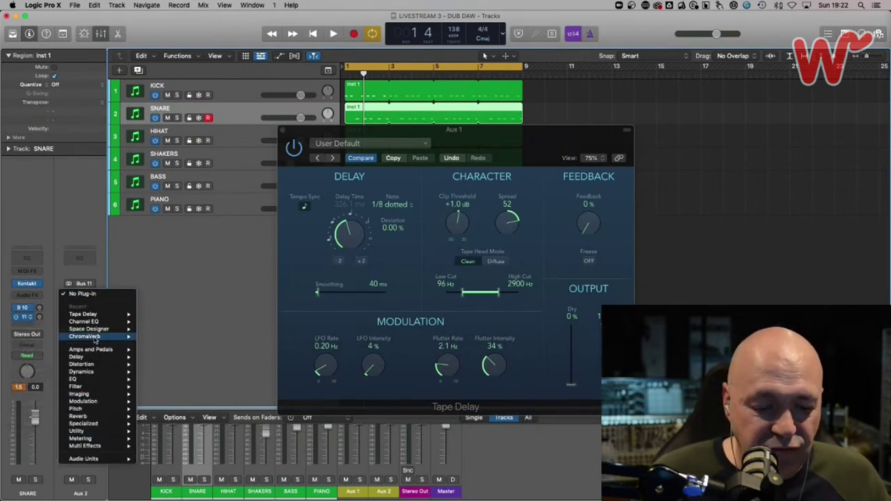
pyautogui.moveTo(97, 336)
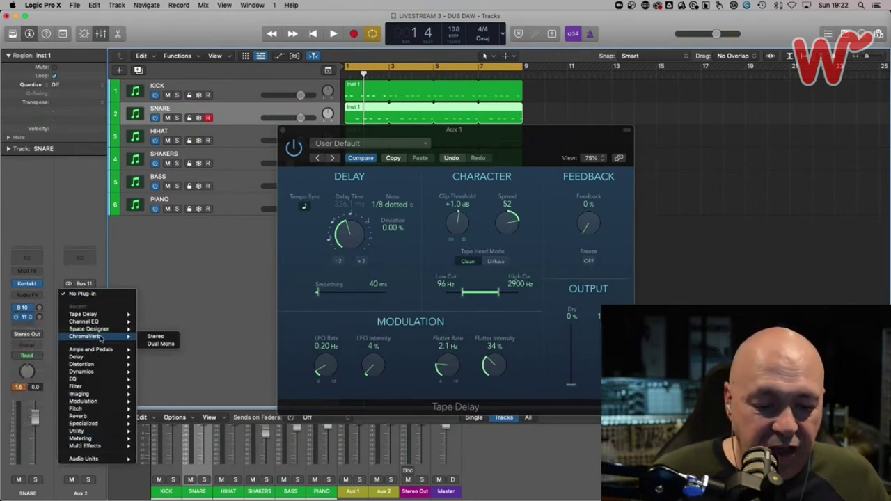
pyautogui.click(156, 337)
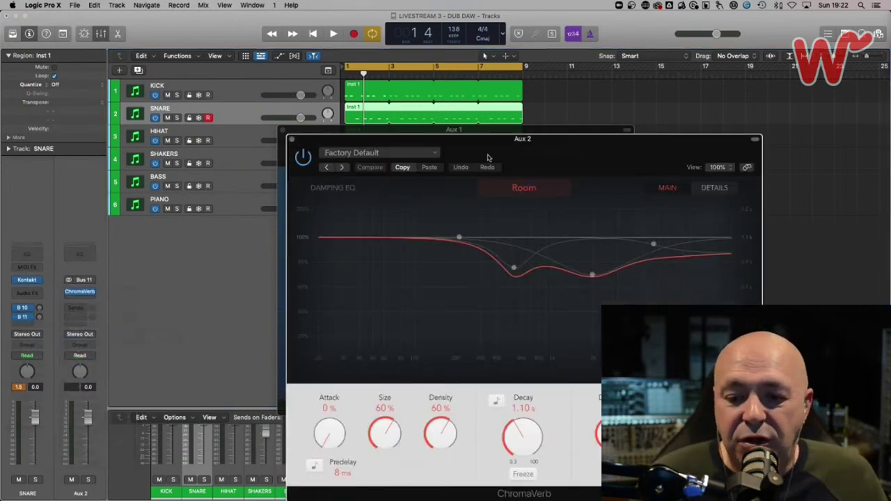
# Browse the Halls, Spaces and Ambiences presets of the Aux 2 ChromaVerb, and close the plug-in without choosing one
pyautogui.moveTo(498, 139); pyautogui.dragTo(347, 53)
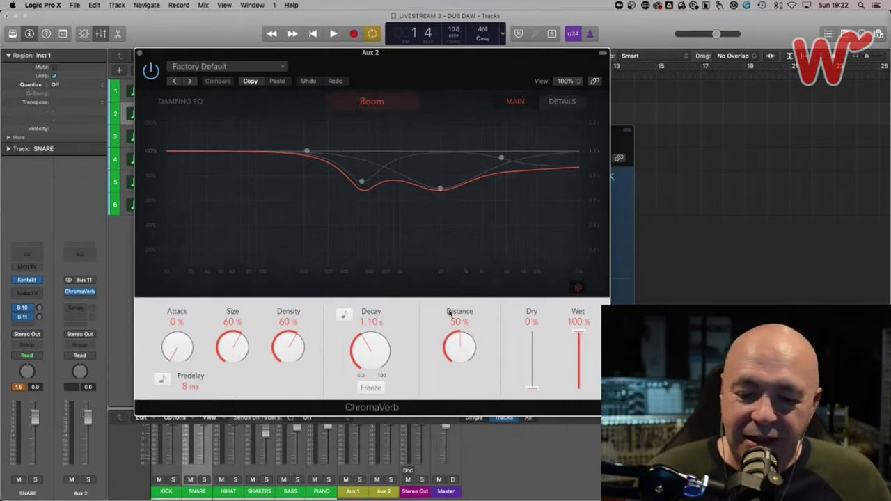
pyautogui.click(270, 67)
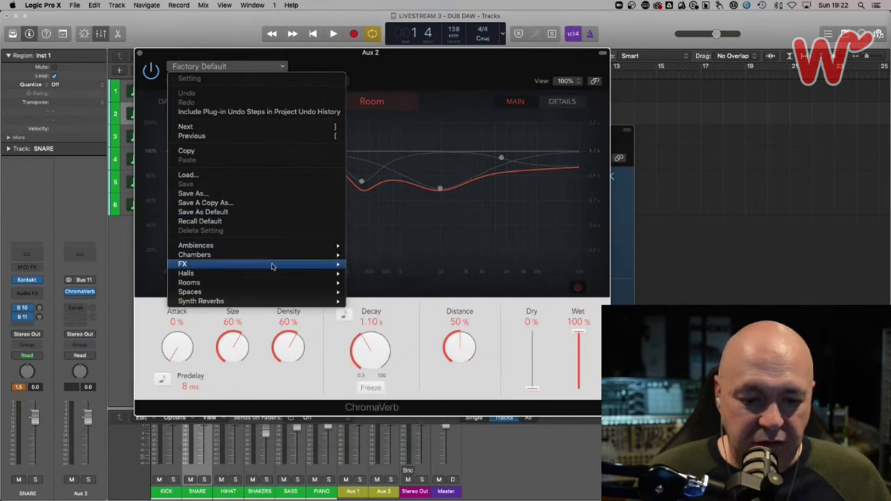
pyautogui.moveTo(273, 274)
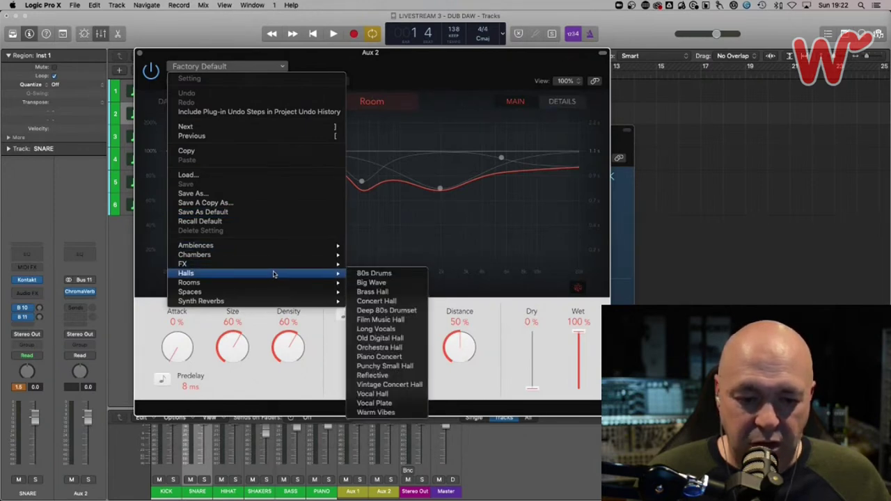
pyautogui.moveTo(273, 292)
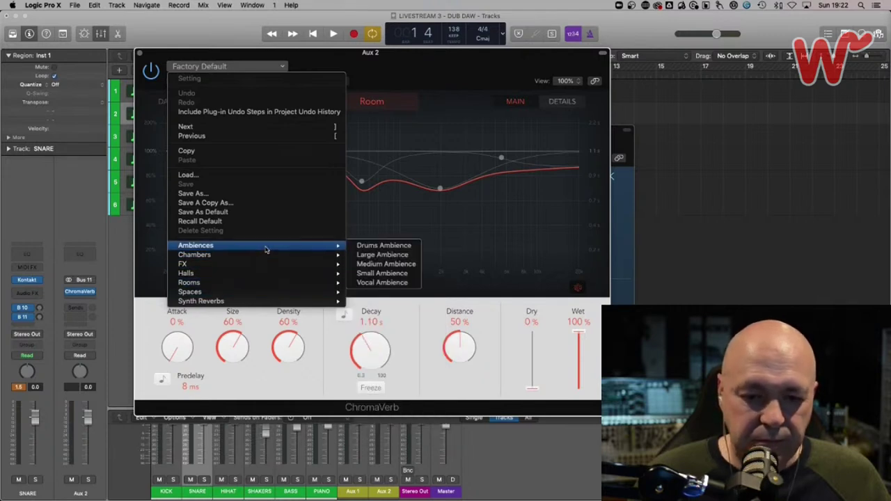
pyautogui.click(304, 68)
pyautogui.click(140, 53)
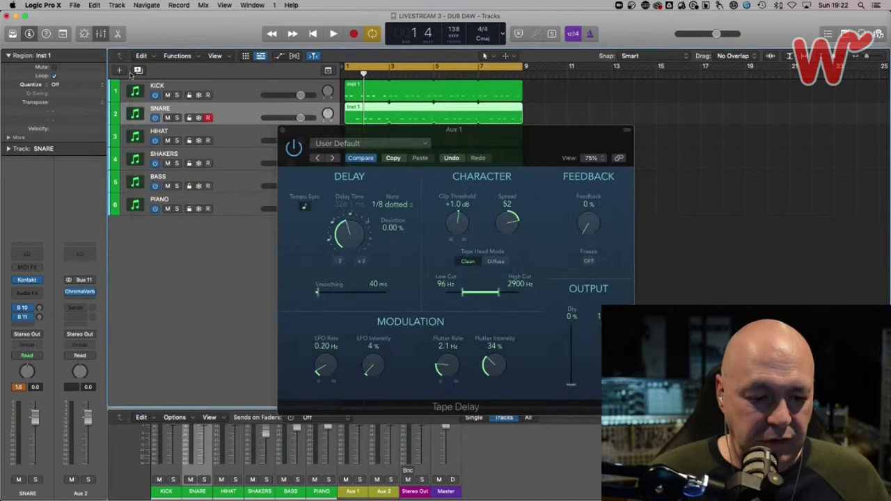
# Replace the ChromaVerb on Aux 2 with a stereo Space Designer
pyautogui.click(90, 293)
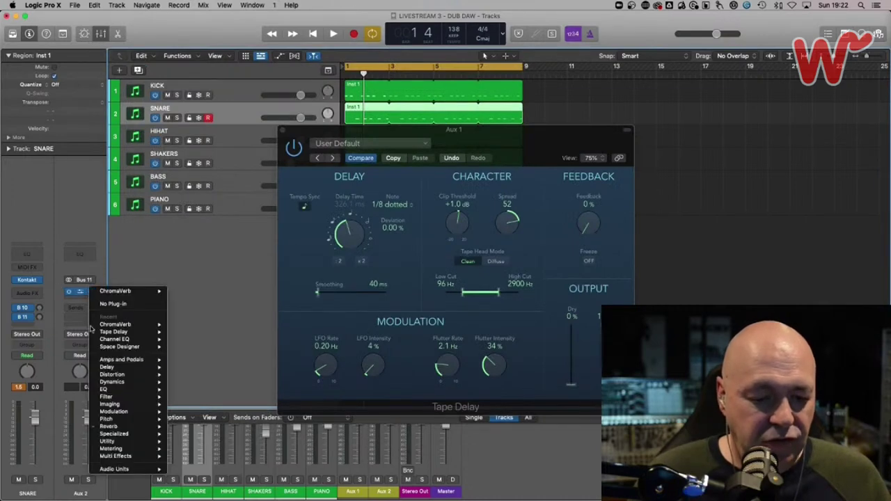
pyautogui.moveTo(105, 351)
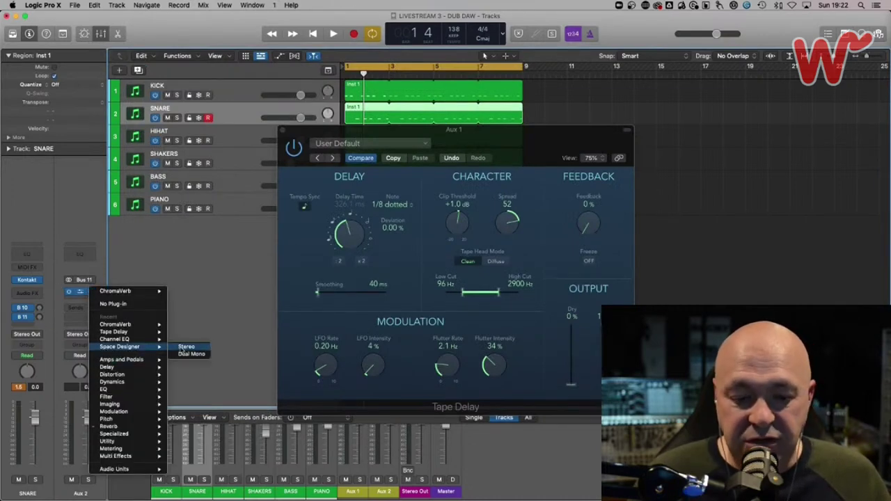
pyautogui.click(182, 347)
pyautogui.moveTo(561, 139); pyautogui.dragTo(388, 72)
# Load the Large Spaces spring reverb preset 03.3s Rack Spring Flat in the Aux 2 Space Designer, and close the plug-in
pyautogui.click(398, 148)
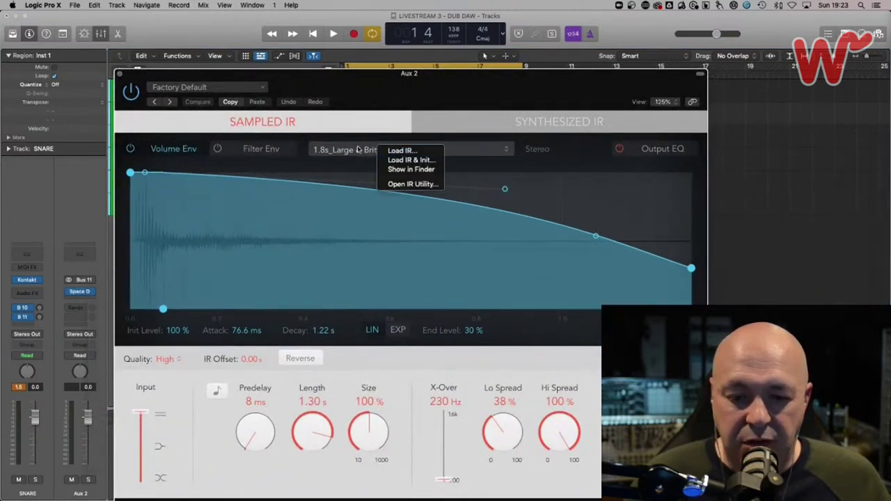
pyautogui.click(303, 153)
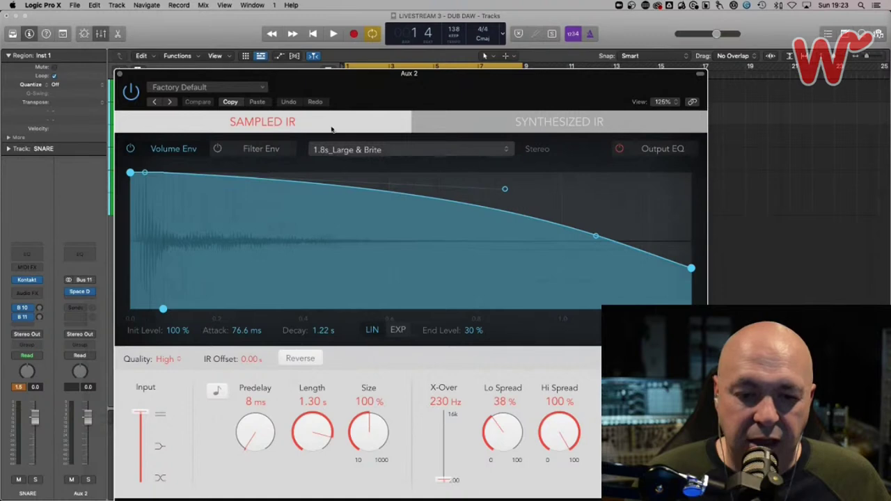
pyautogui.moveTo(324, 87); pyautogui.dragTo(319, 71)
pyautogui.click(240, 74)
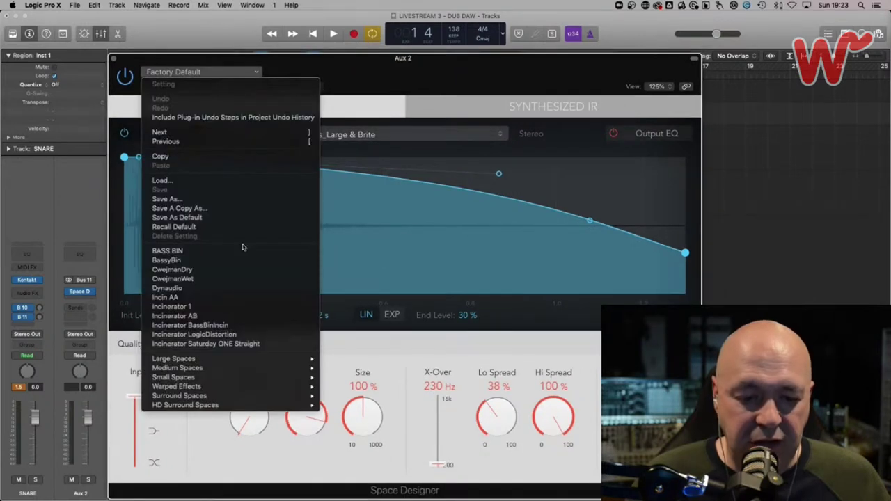
pyautogui.moveTo(293, 359)
pyautogui.moveTo(379, 368)
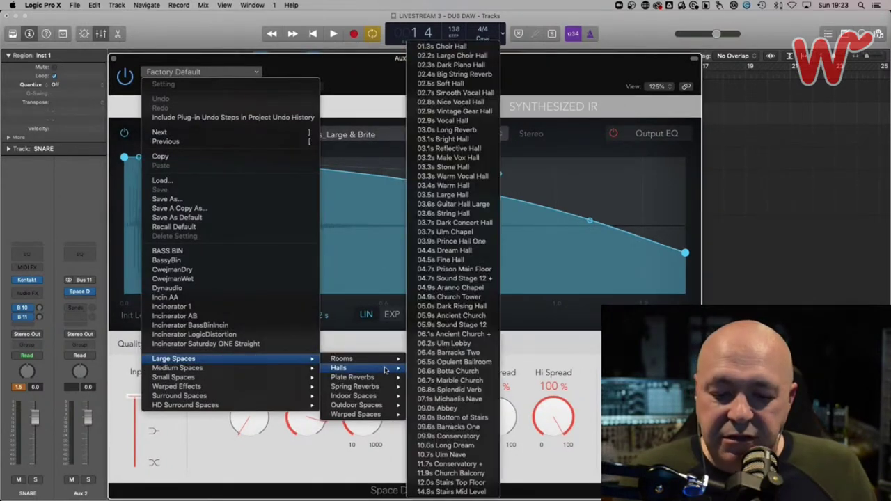
pyautogui.moveTo(376, 388)
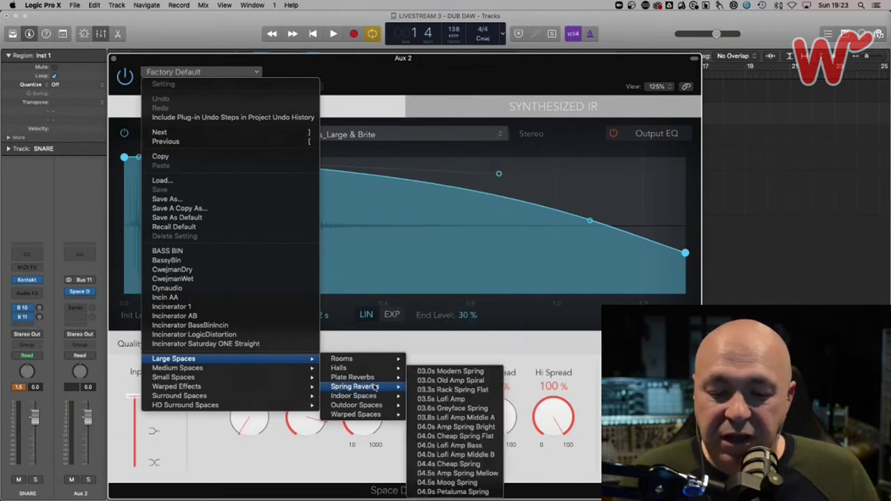
pyautogui.click(477, 392)
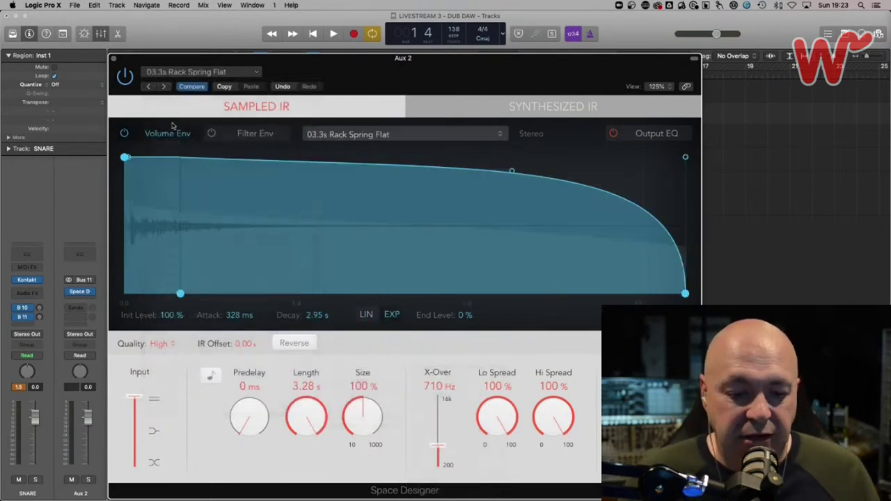
pyautogui.click(114, 59)
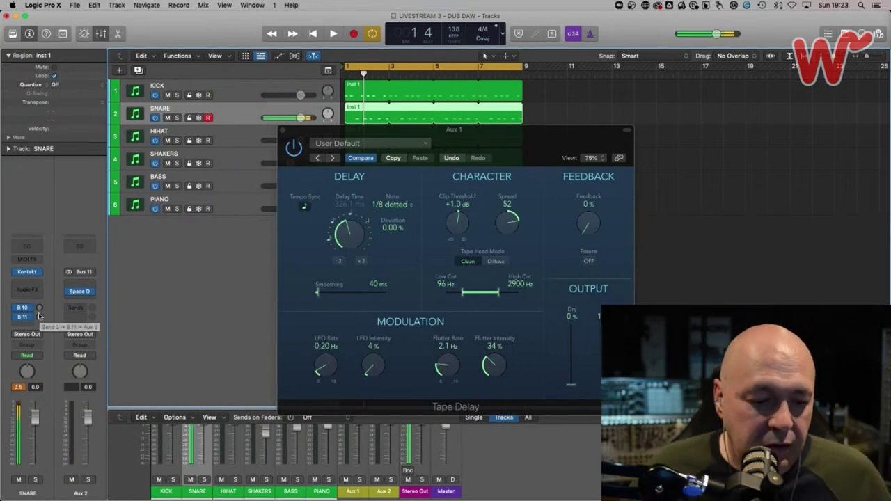
# Raise the SNARE's Bus 11 send to about -3.9, and ride it down and up while auditioning the loop
pyautogui.moveTo(39, 316); pyautogui.dragTo(39, 312)
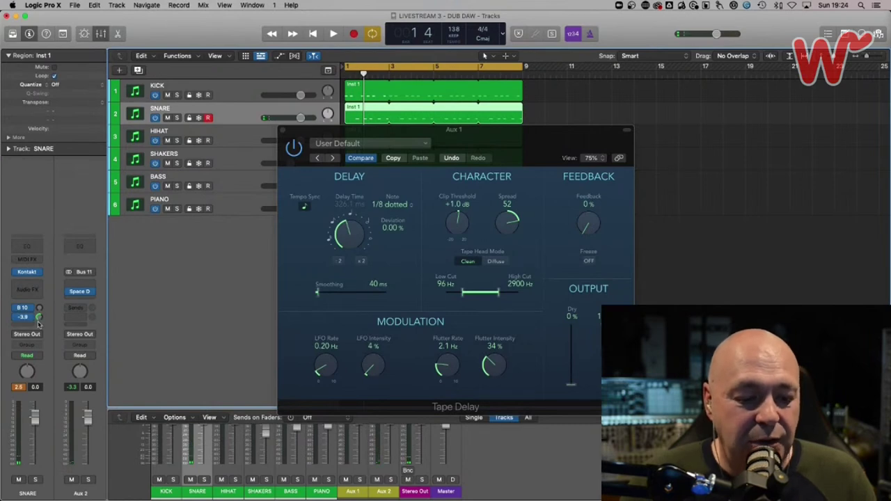
pyautogui.press('space')
pyautogui.moveTo(39, 319); pyautogui.dragTo(39, 337)
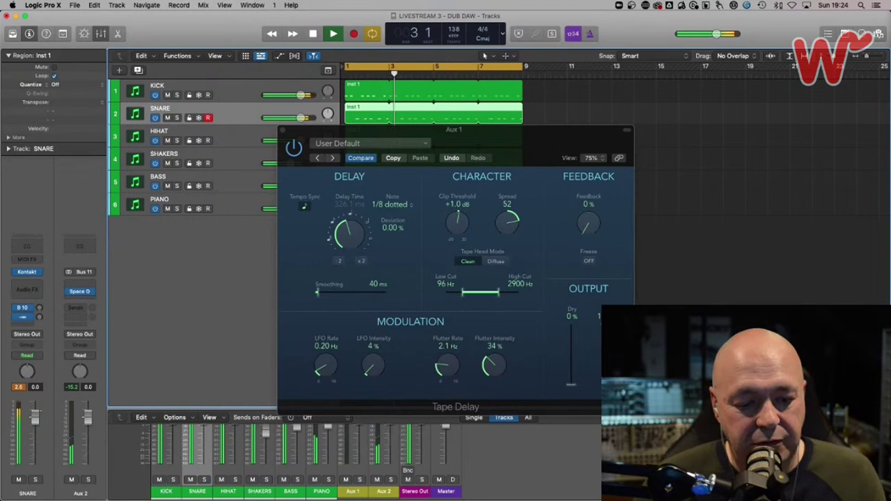
pyautogui.moveTo(39, 317)
pyautogui.mouseDown()
pyautogui.moveTo(39, 295)
pyautogui.moveTo(39, 322)
pyautogui.mouseUp()
pyautogui.press('space')
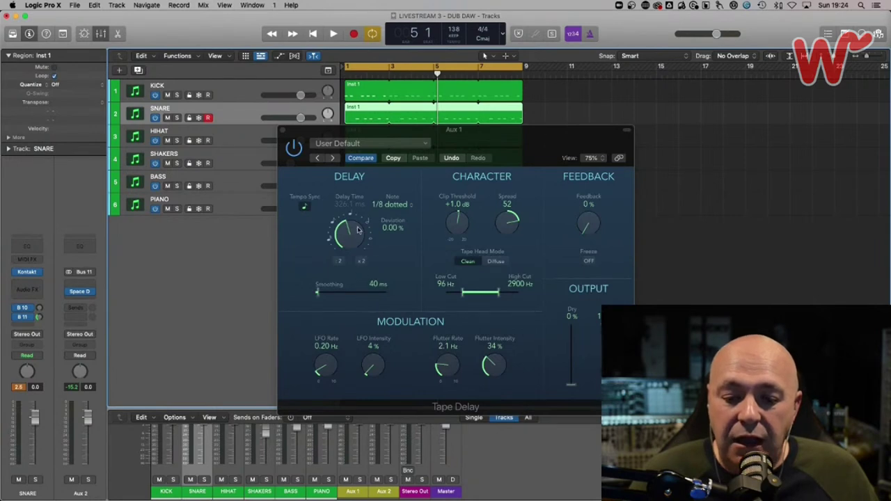
# Inspect the predelay setting of the Aux 2 Space Designer, and close the plug-in
pyautogui.click(80, 291)
pyautogui.moveTo(446, 150); pyautogui.dragTo(433, 59)
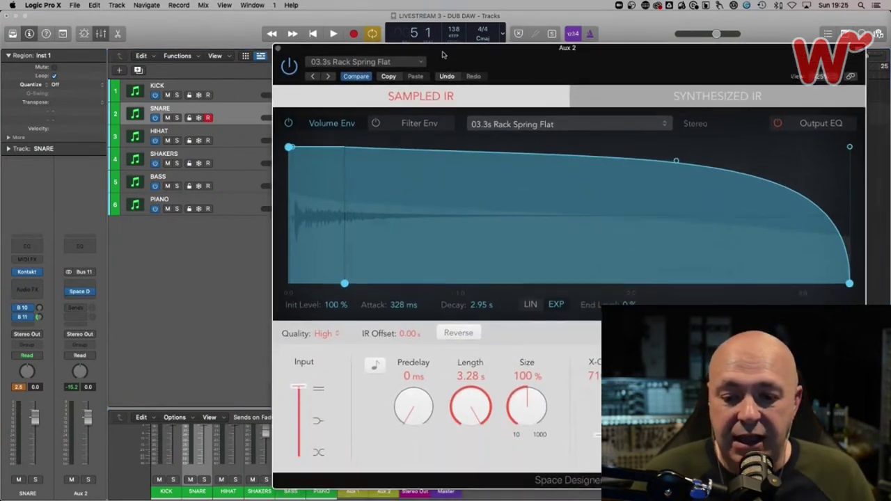
pyautogui.moveTo(415, 408)
pyautogui.mouseDown()
pyautogui.moveTo(416, 386)
pyautogui.moveTo(411, 416)
pyautogui.mouseUp()
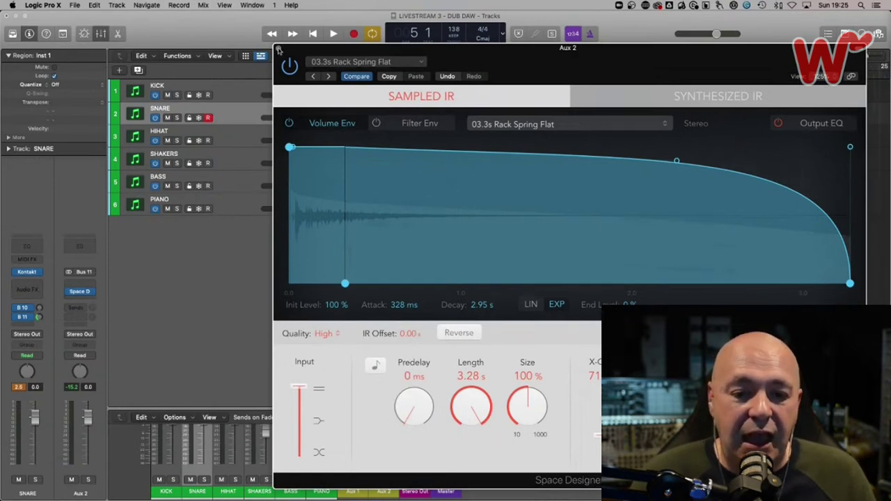
pyautogui.click(278, 50)
# Insert a stereo Tape Delay ahead of the Space Designer on Aux 2, and close Aux 1's Tape Delay window
pyautogui.click(94, 291)
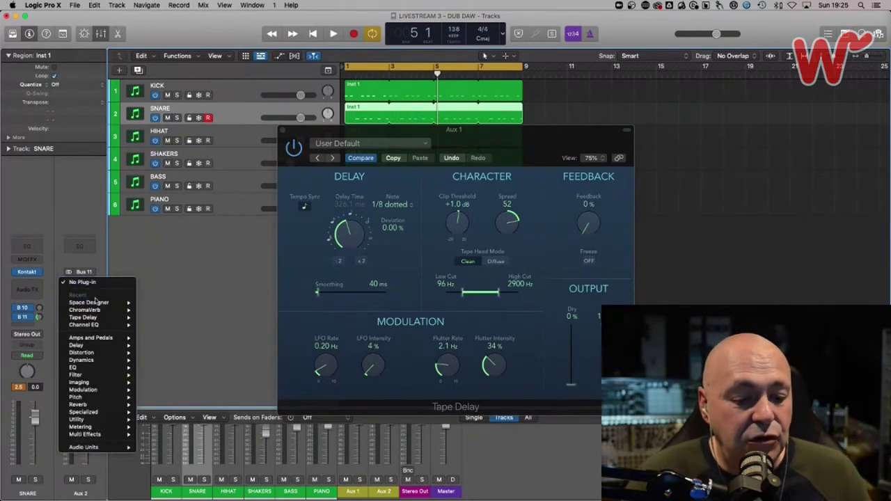
pyautogui.moveTo(105, 318)
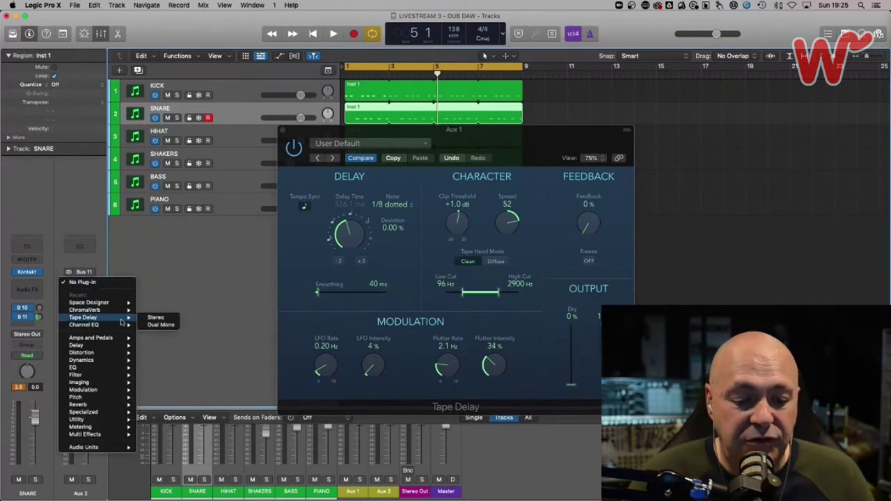
pyautogui.click(156, 318)
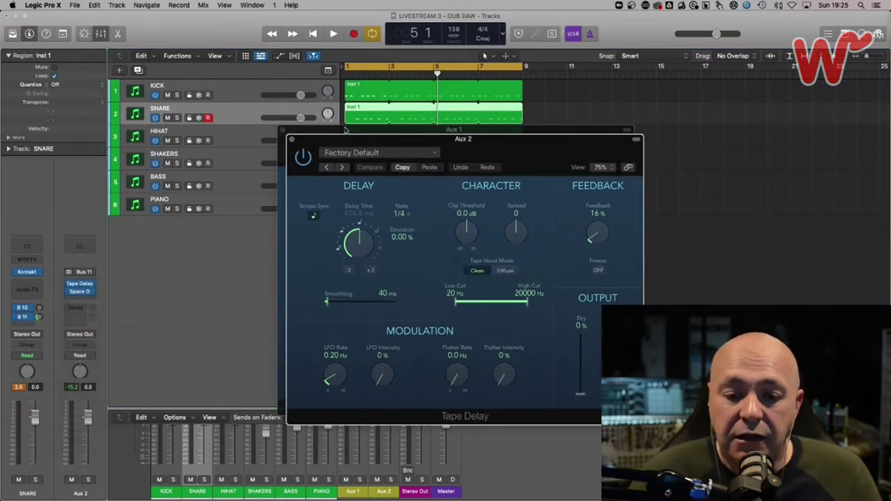
pyautogui.click(284, 131)
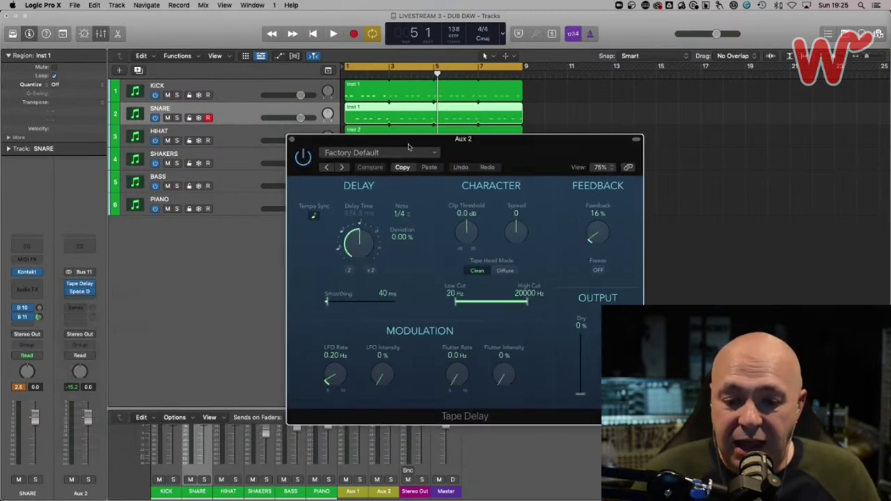
# Set the Aux 2 Tape Delay's feedback to 0% and its delay time to 1/16 triplet with -33.33% deviation
pyautogui.moveTo(597, 236); pyautogui.dragTo(608, 280)
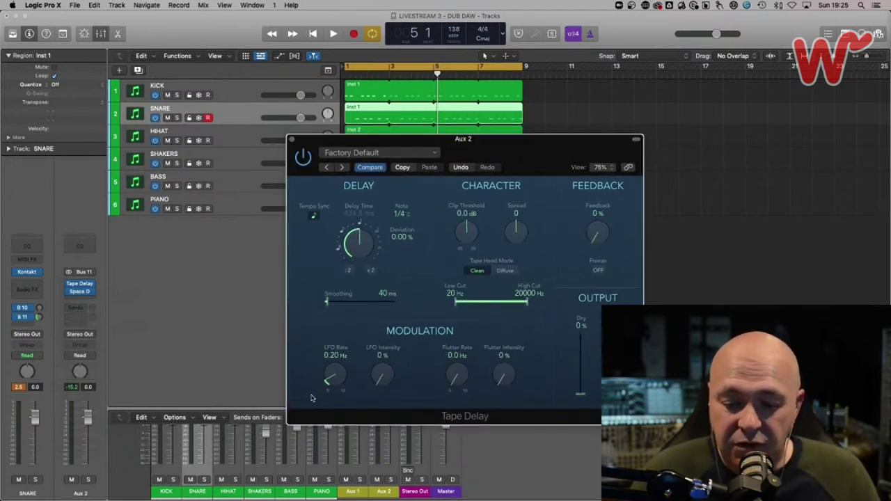
pyautogui.moveTo(346, 231); pyautogui.dragTo(361, 329)
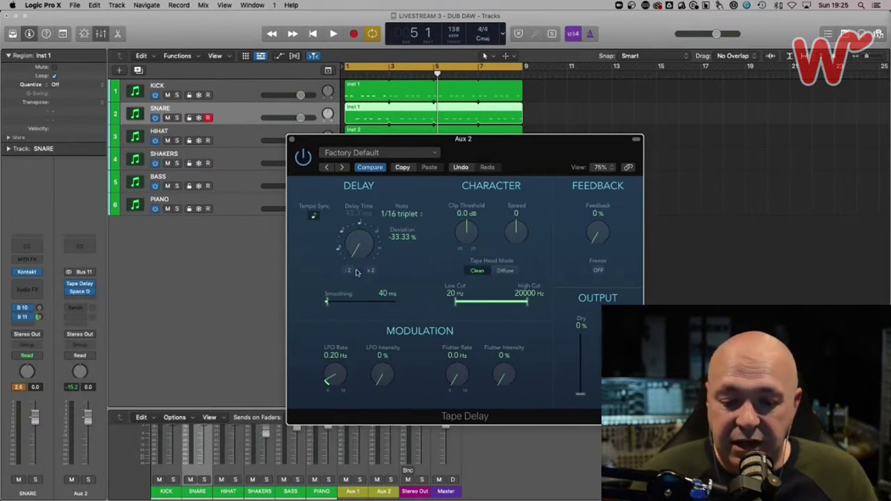
pyautogui.moveTo(354, 253); pyautogui.dragTo(358, 259)
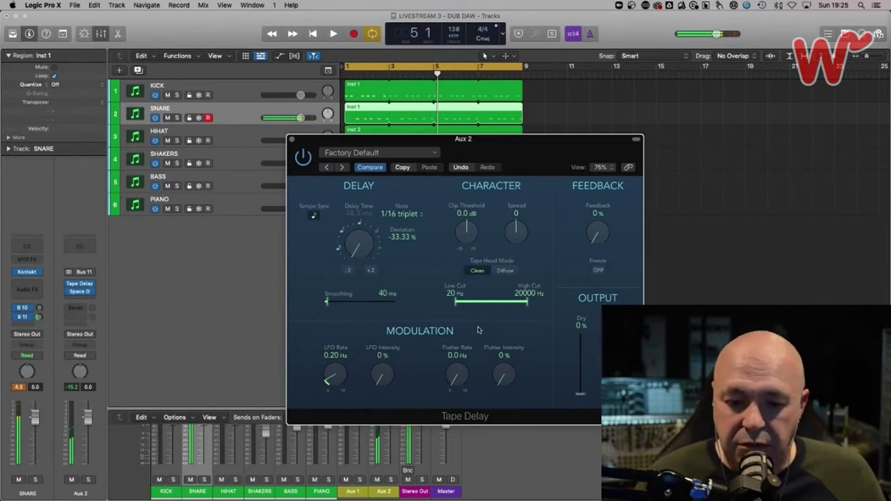
# Try longer delay times on the Aux 2 Tape Delay up to 1/16, ending at 1/16 triplet with -4.67% deviation
pyautogui.moveTo(356, 261); pyautogui.dragTo(351, 238)
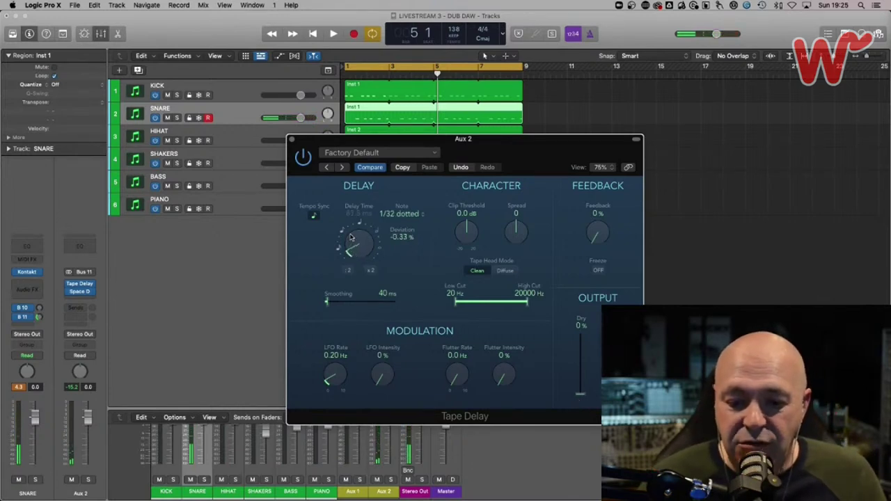
pyautogui.moveTo(351, 238); pyautogui.dragTo(353, 226)
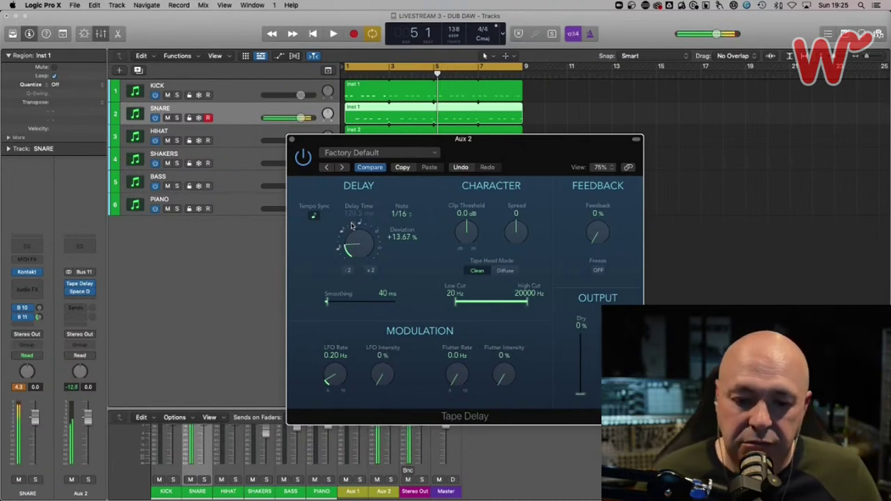
pyautogui.moveTo(354, 242); pyautogui.dragTo(353, 254)
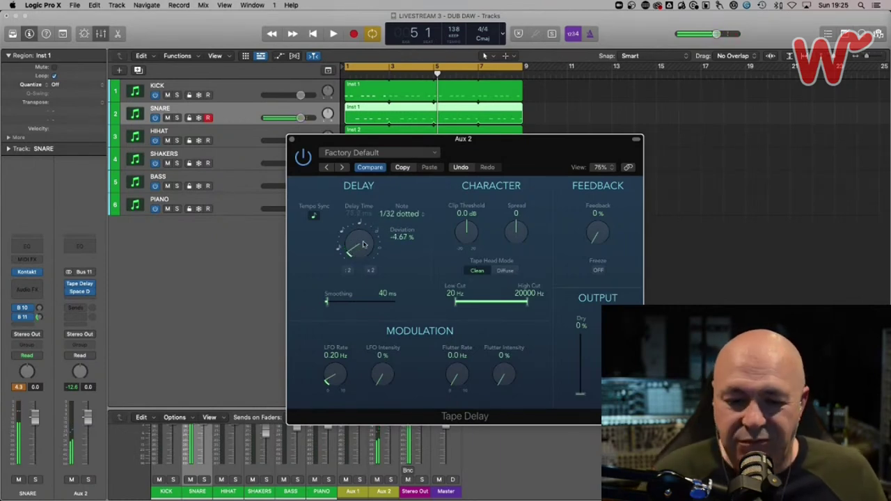
pyautogui.moveTo(355, 249); pyautogui.dragTo(353, 252)
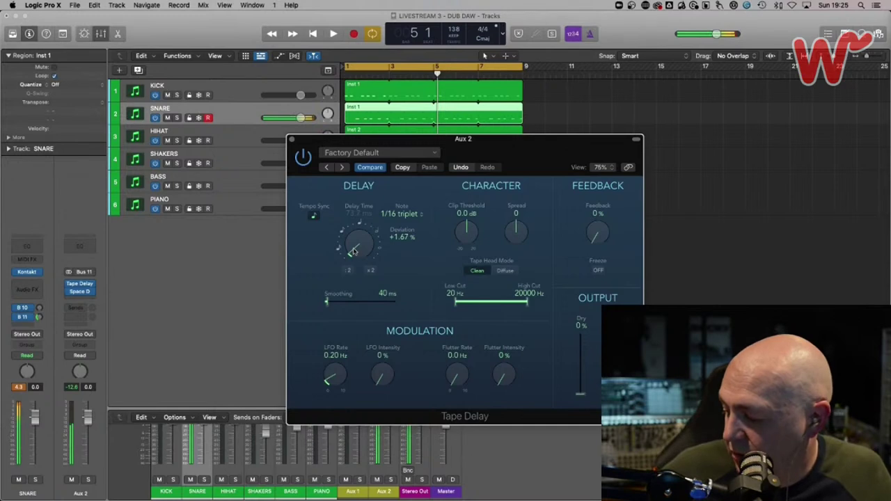
pyautogui.moveTo(353, 253); pyautogui.dragTo(355, 251)
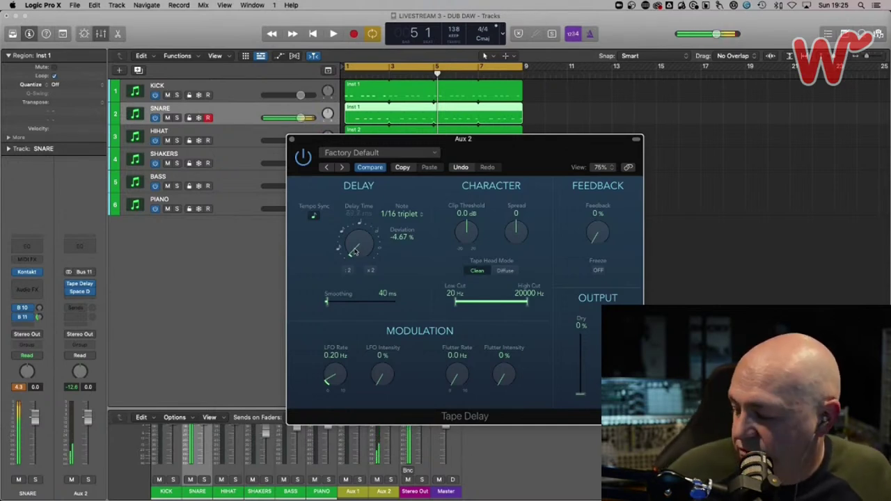
# Audition the loop while setting the Aux 2 Tape Delay's deviation to -27.33% and adjusting the SNARE's Bus 11 send
pyautogui.press('space')
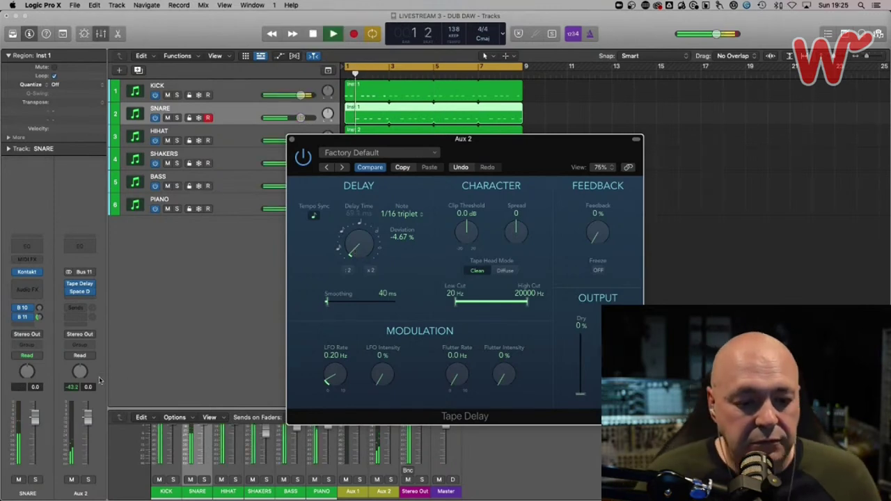
pyautogui.moveTo(356, 252); pyautogui.dragTo(357, 260)
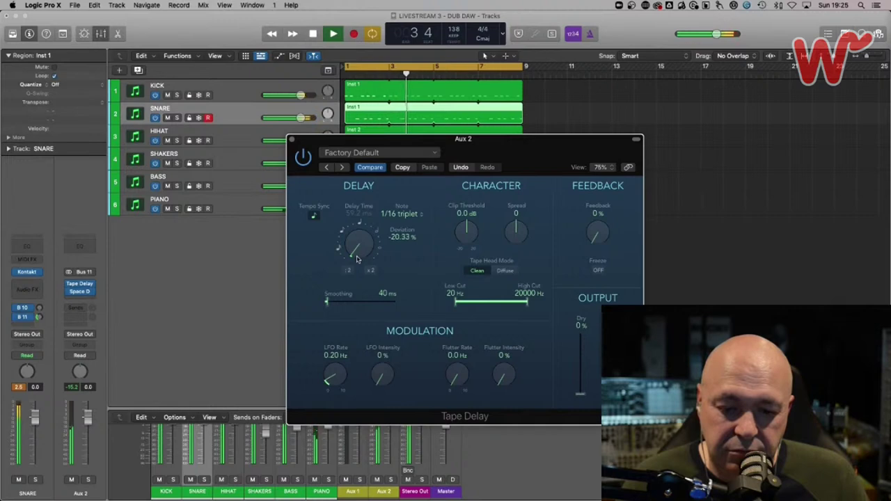
pyautogui.moveTo(357, 260); pyautogui.dragTo(356, 270)
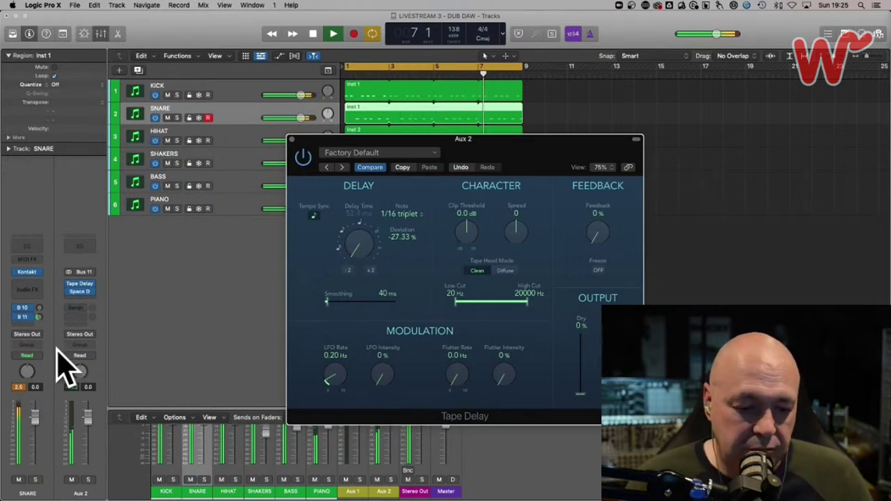
pyautogui.moveTo(39, 317); pyautogui.dragTo(38, 328)
pyautogui.press('space')
# Set the Aux 2 Tape Delay's low cut to 85 Hz, high cut to about 1500 Hz and deviation to -22.00%, and close it
pyautogui.moveTo(527, 302); pyautogui.dragTo(500, 305)
pyautogui.press('space')
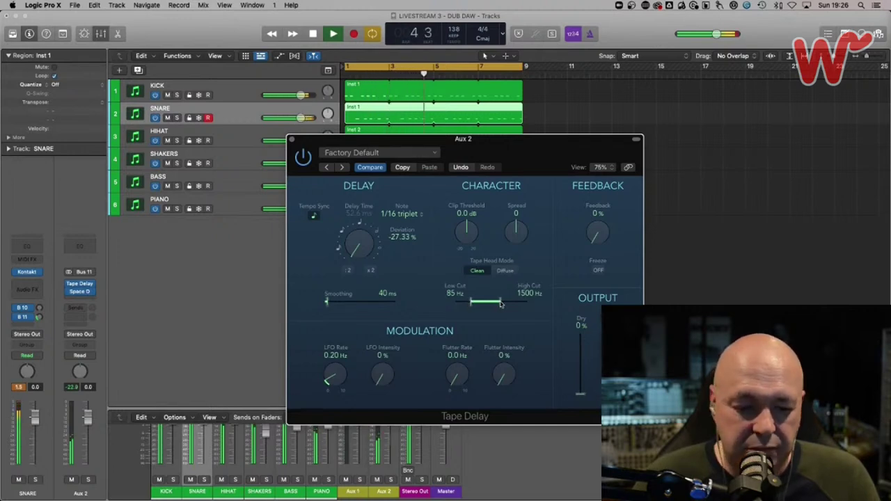
pyautogui.moveTo(500, 305); pyautogui.dragTo(491, 300)
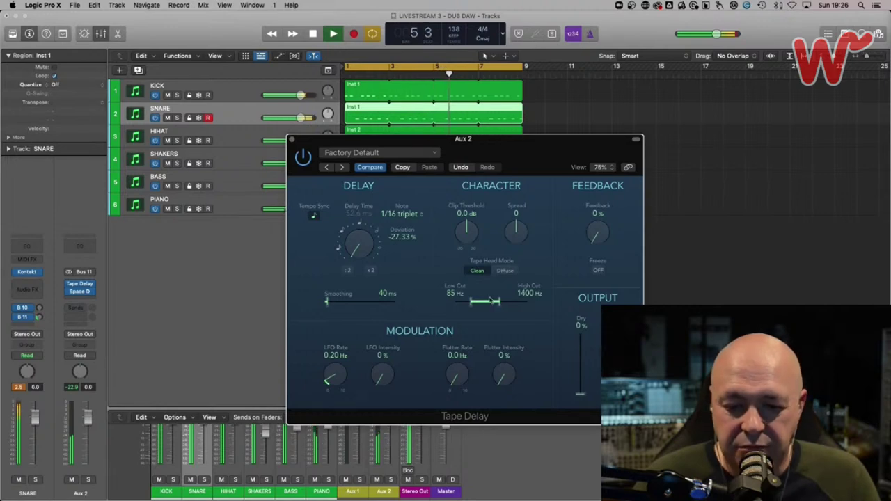
pyautogui.moveTo(352, 258); pyautogui.dragTo(351, 256)
pyautogui.moveTo(499, 303); pyautogui.dragTo(498, 304)
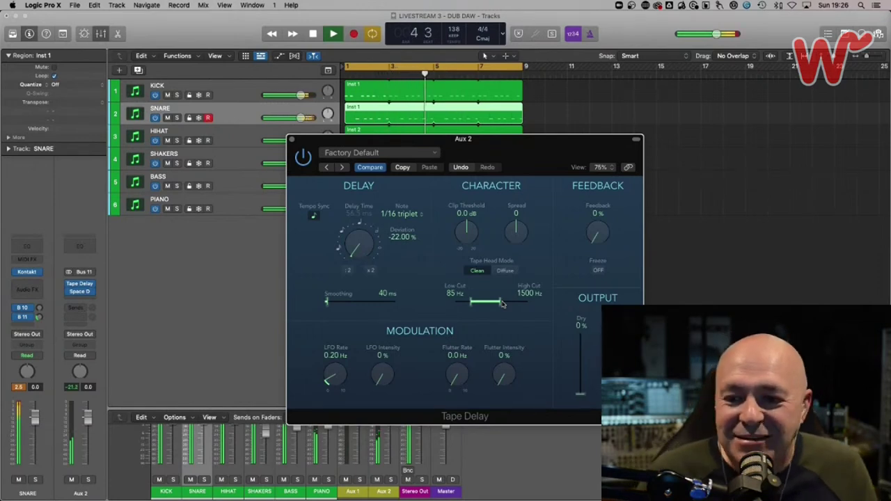
pyautogui.click(291, 139)
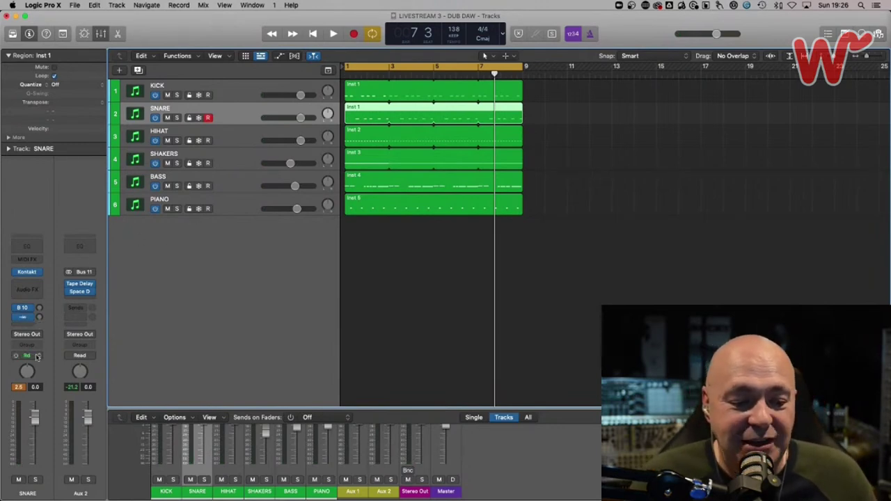
# Show Aux 1 beside the SNARE channel and add a Bus 11 send to it, raising its level to feed Aux 2
pyautogui.press('Return')
pyautogui.press('space')
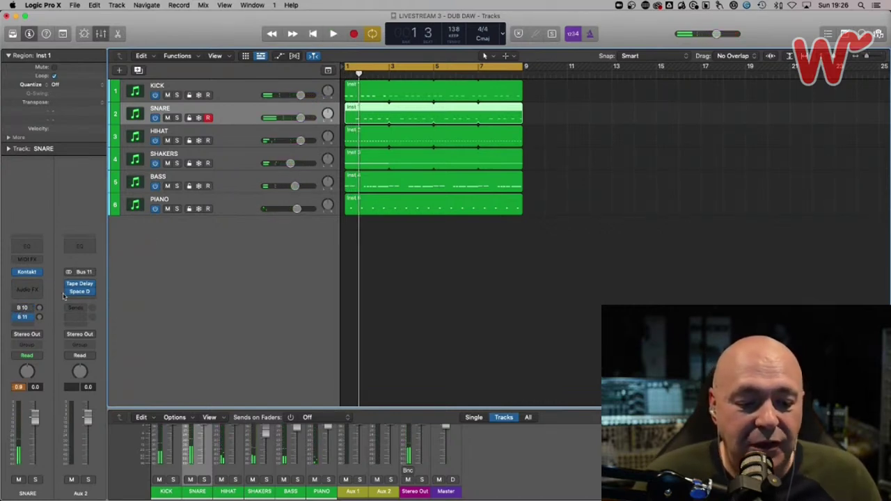
pyautogui.click(23, 309)
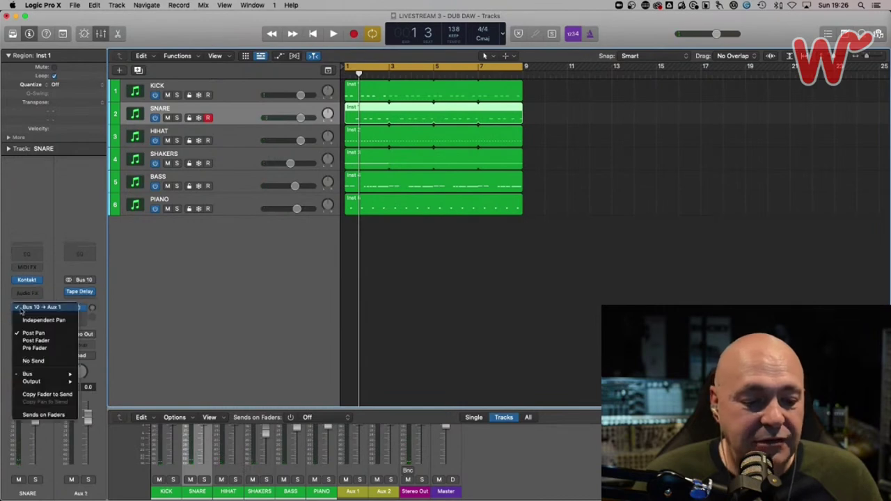
pyautogui.click(14, 317)
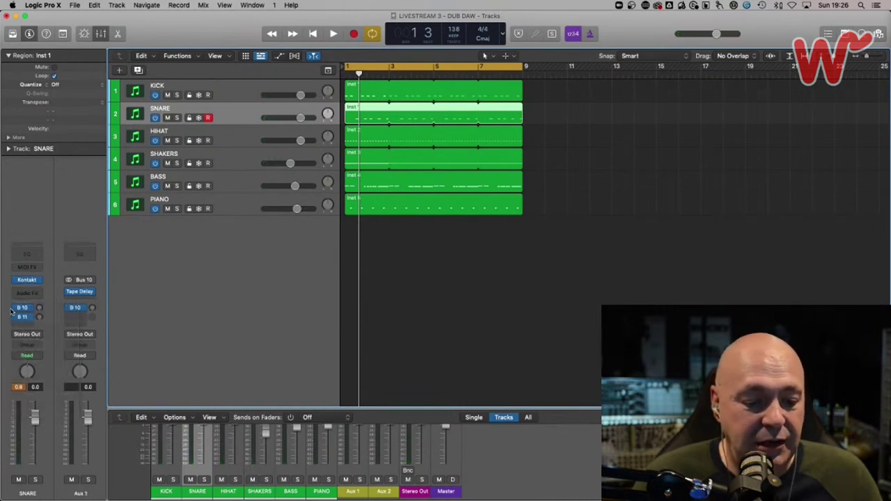
pyautogui.click(82, 318)
pyautogui.moveTo(88, 330)
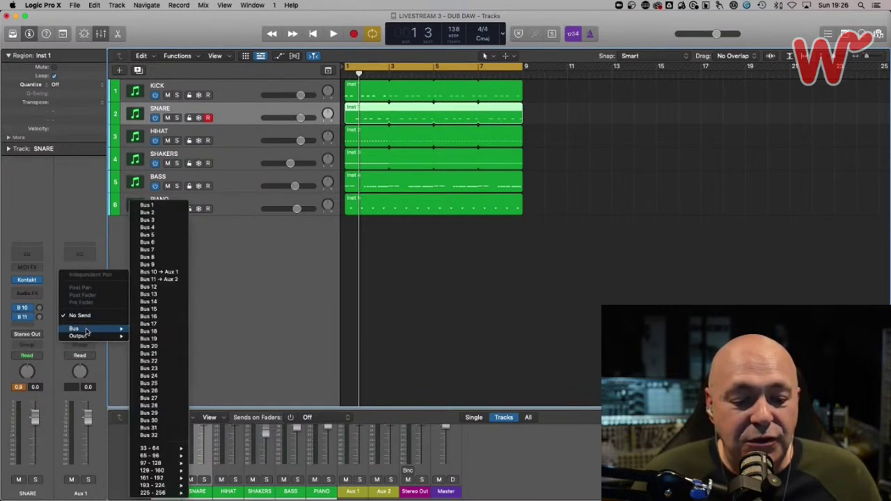
pyautogui.click(156, 280)
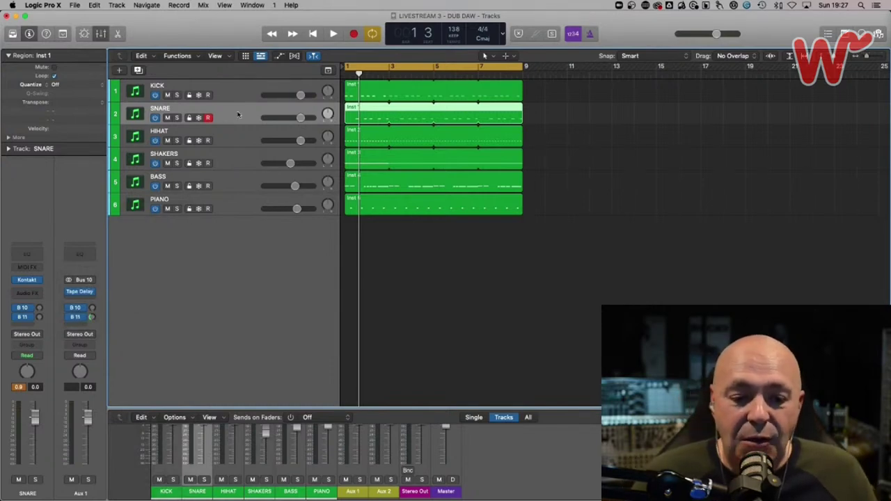
# Audition the loop from the start while adjusting the SNARE's Bus 10 and Bus 11 sends, and stop playback
pyautogui.press('space')
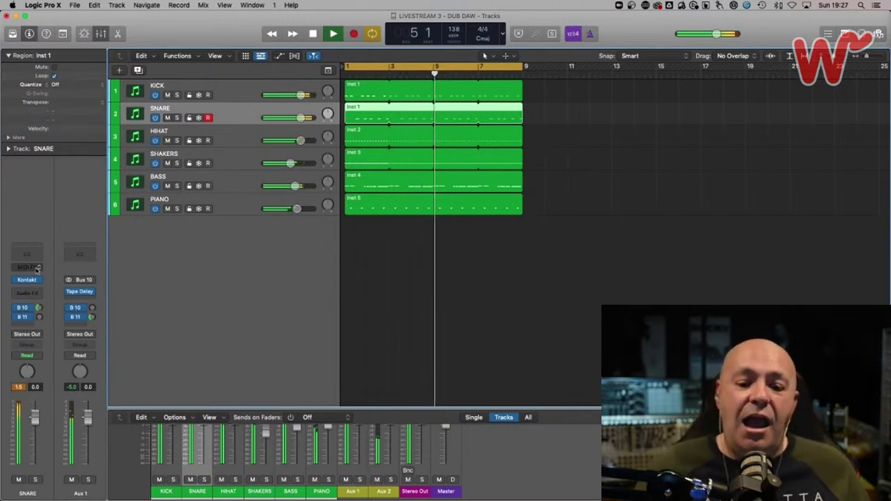
pyautogui.press('Return')
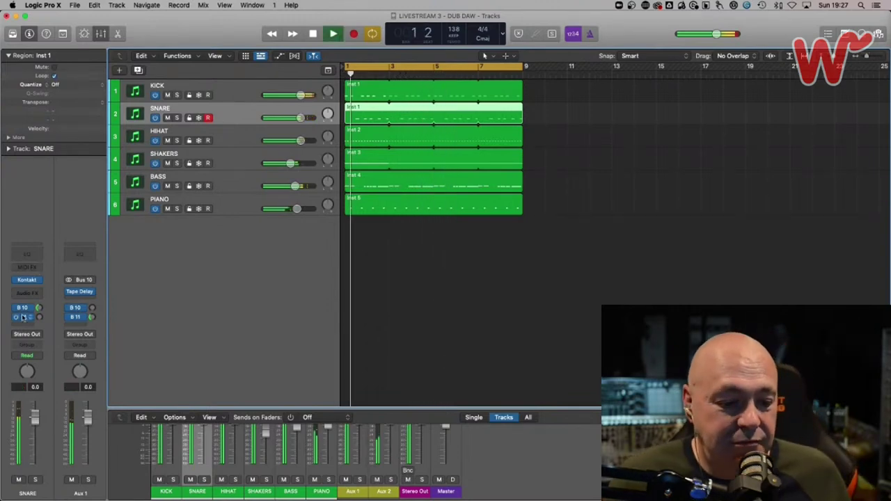
pyautogui.click(39, 318)
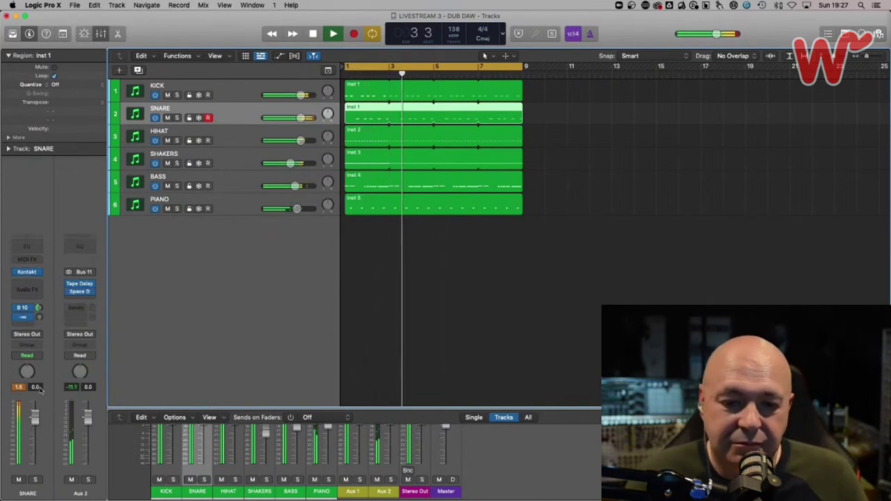
pyautogui.press('space')
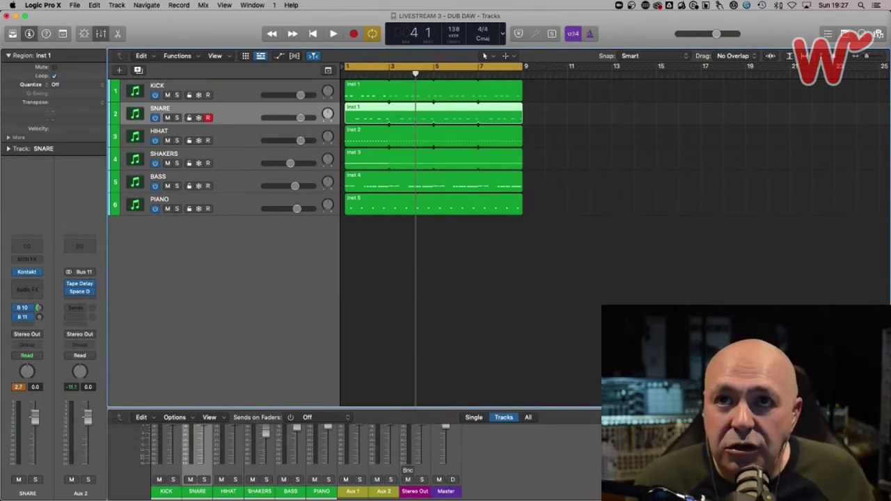
# Enlarge the mixer until the sends of every channel are visible, and open the Controller Assignments
pyautogui.press('super+Tab')
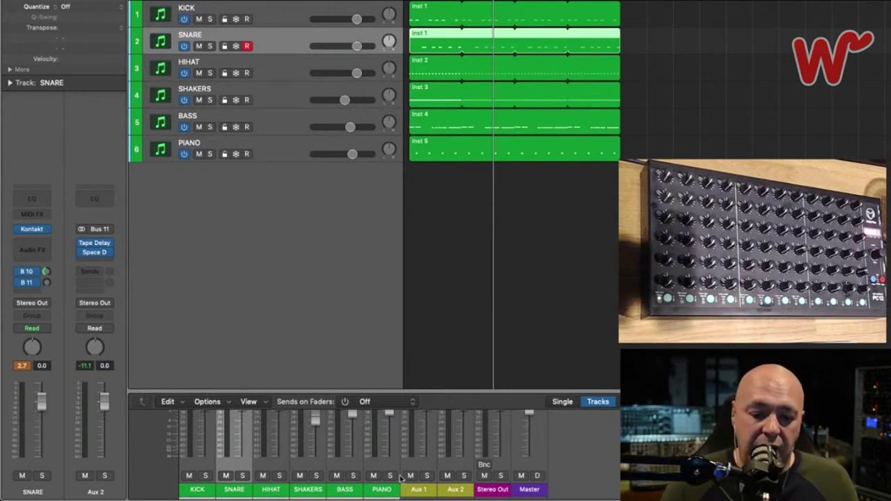
pyautogui.moveTo(408, 394); pyautogui.dragTo(417, 202)
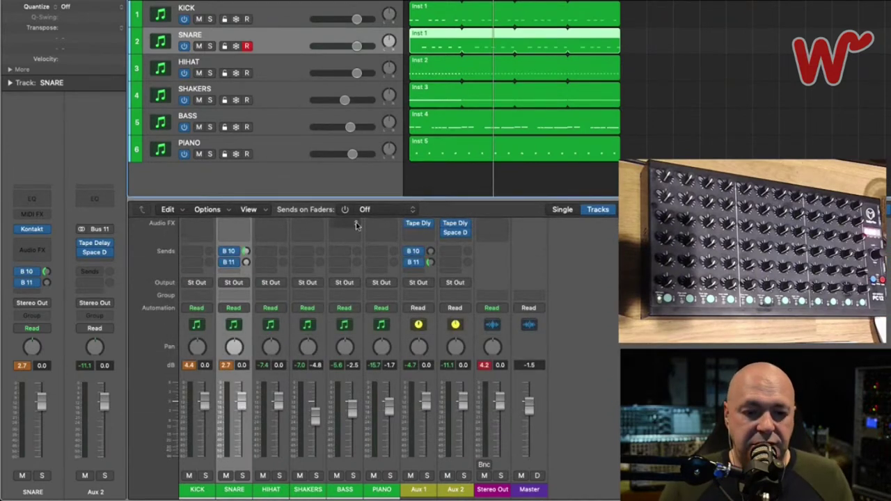
pyautogui.click(299, 1)
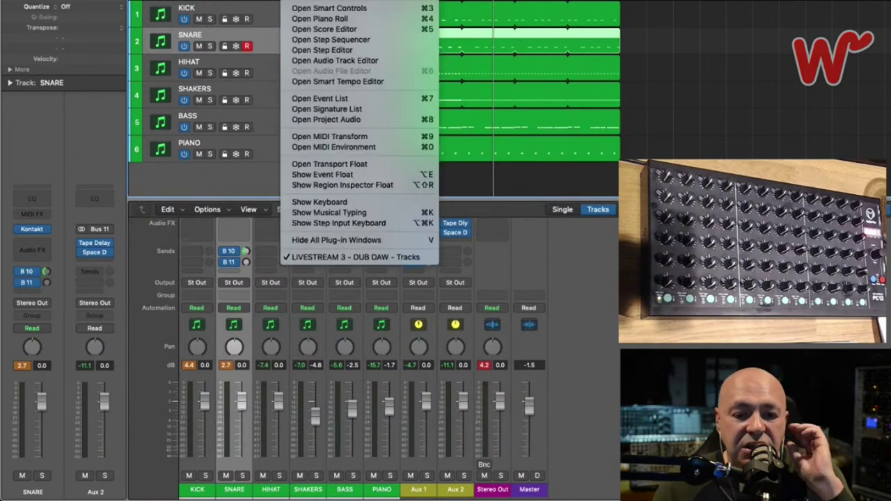
pyautogui.moveTo(52, 1)
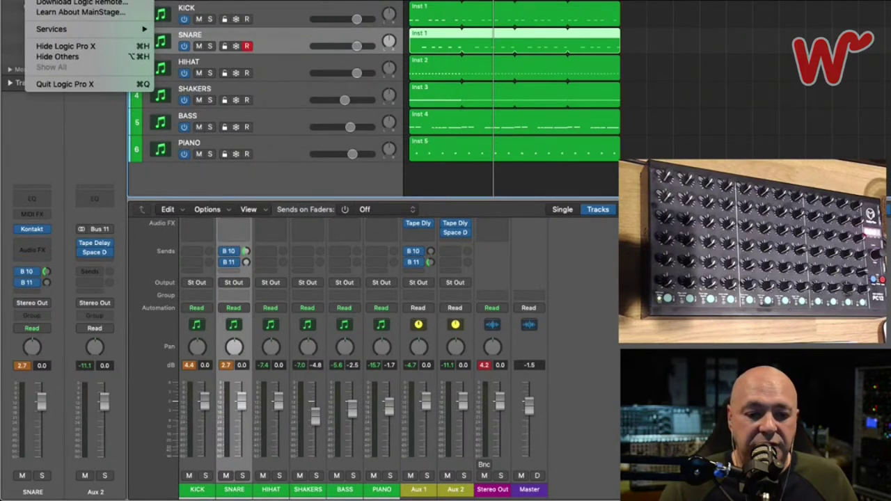
pyautogui.click(188, 1)
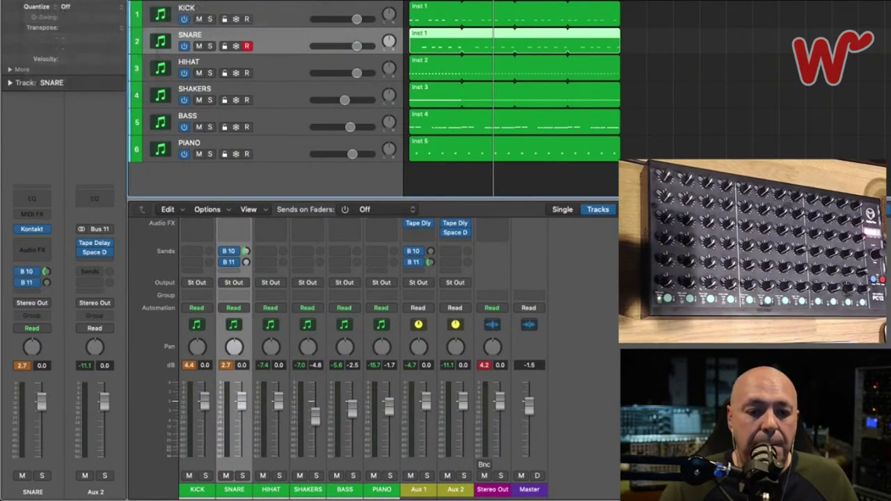
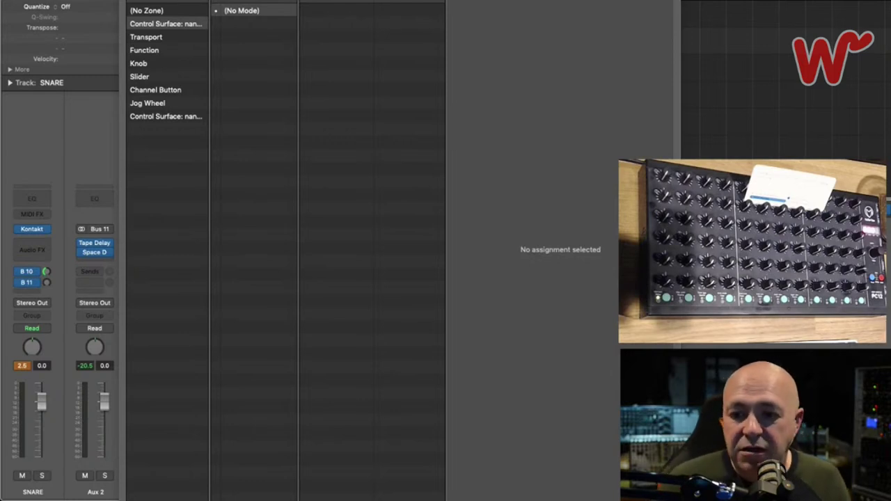
# Learn Faderfox PC12 knobs for the selected SNARE track's Send 1 → Aux 1 and Send 2 → Aux 2
pyautogui.moveTo(209, 1); pyautogui.dragTo(548, 1)
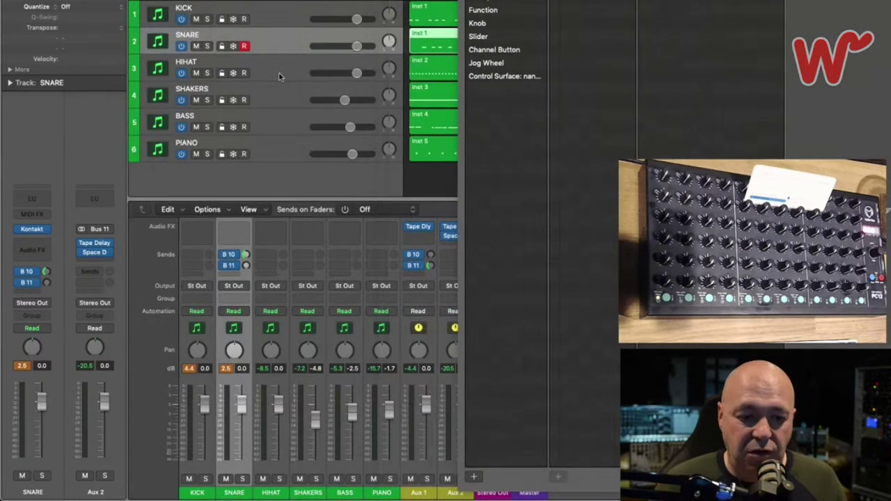
pyautogui.click(273, 47)
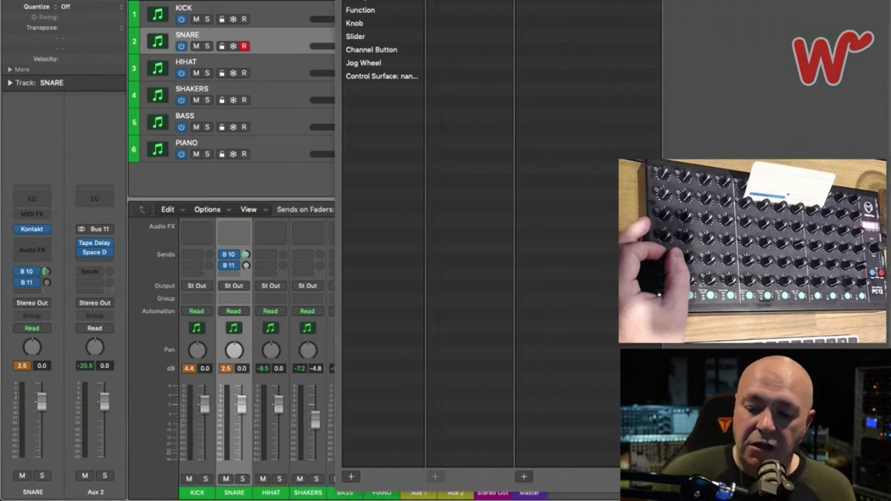
pyautogui.click(46, 273)
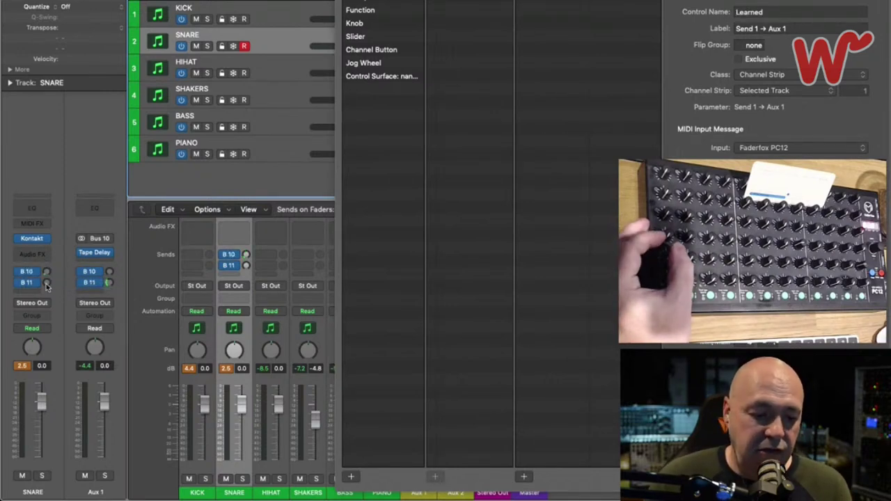
pyautogui.click(46, 283)
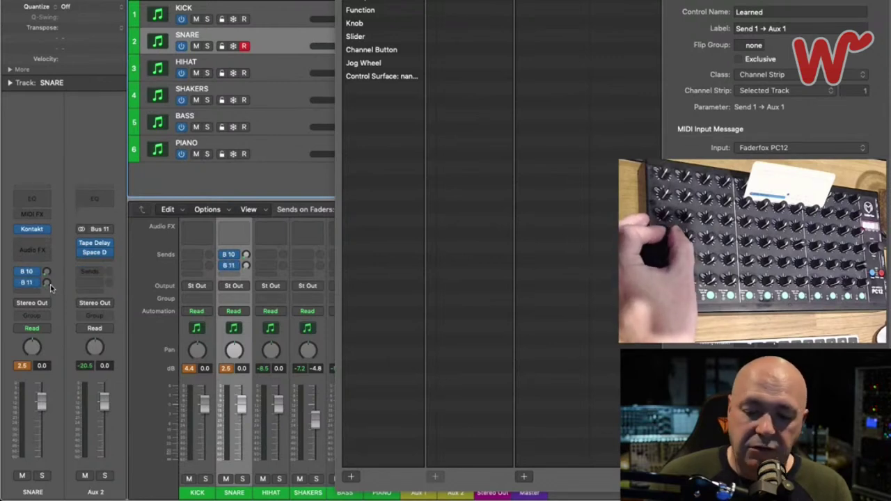
pyautogui.click(841, 477)
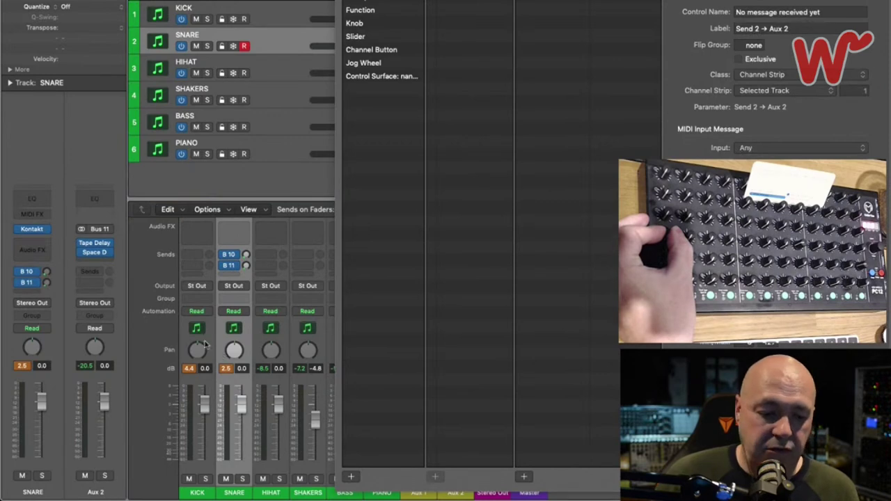
pyautogui.moveTo(47, 283); pyautogui.dragTo(45, 277)
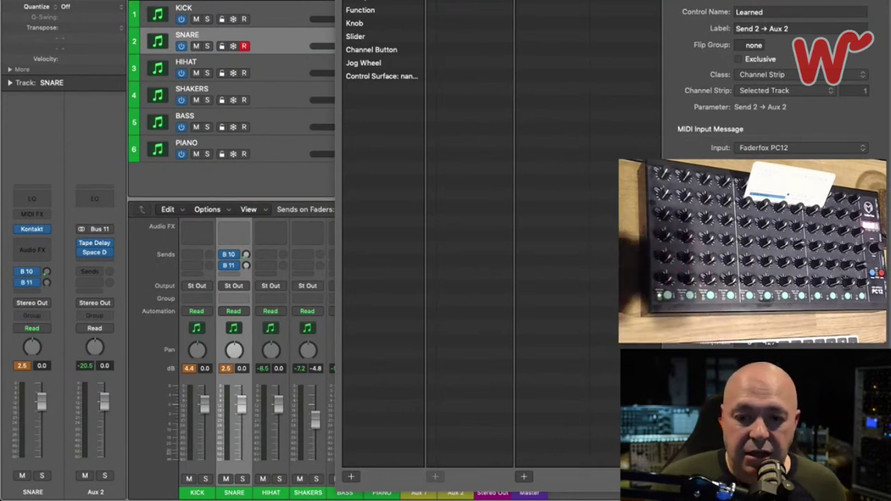
# Close the Controller Assignments and audition the loop while riding the SNARE's two sends with the learned hardware knobs
pyautogui.press('super+w')
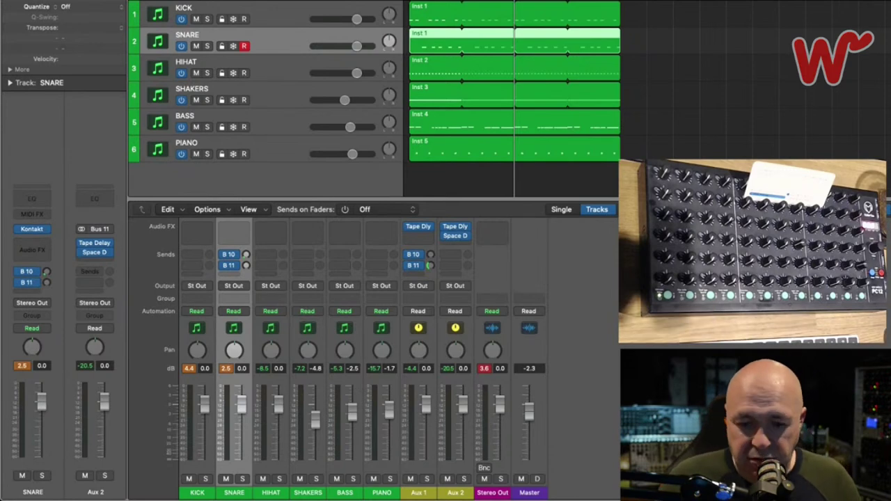
pyautogui.press('space')
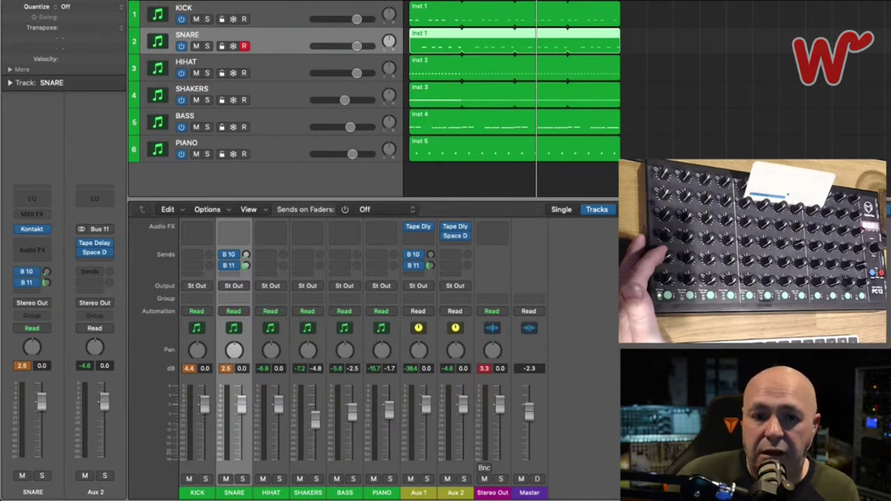
pyautogui.click(300, 0)
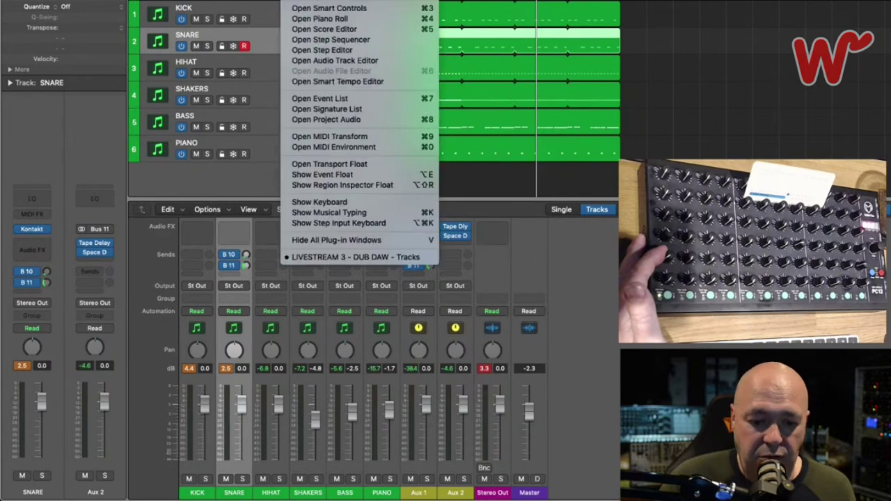
pyautogui.moveTo(56, 0)
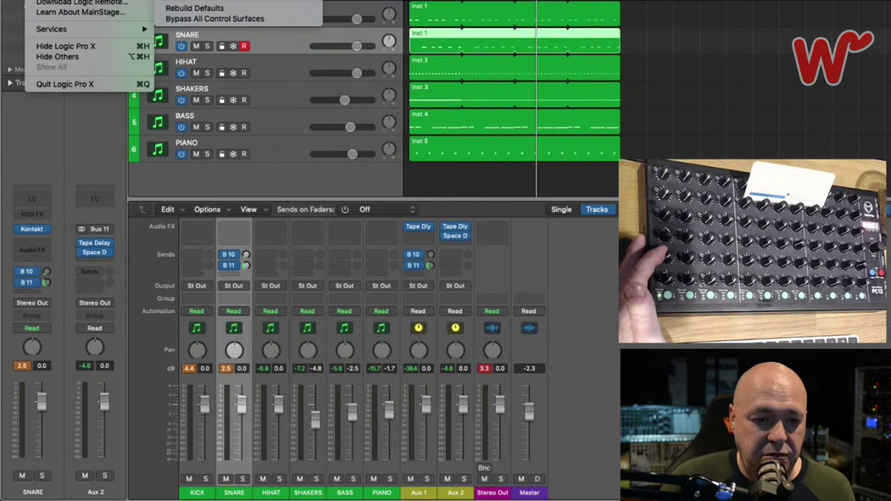
pyautogui.click(202, 0)
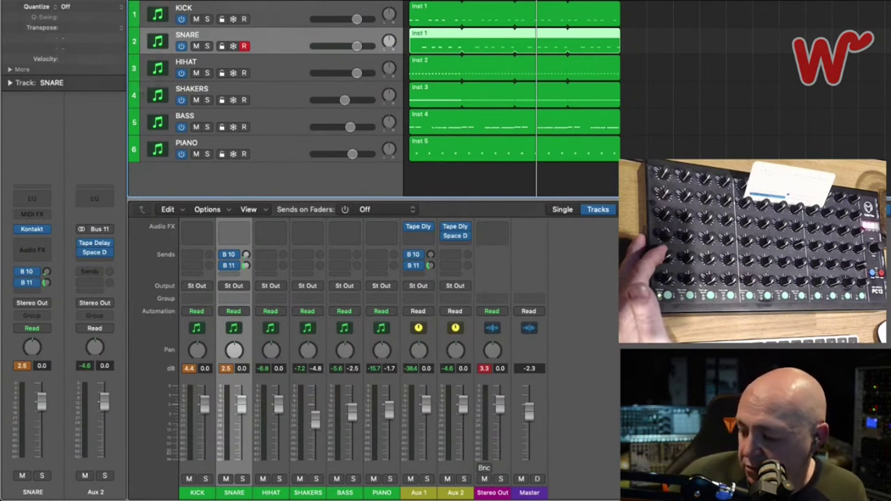
pyautogui.click(89, 0)
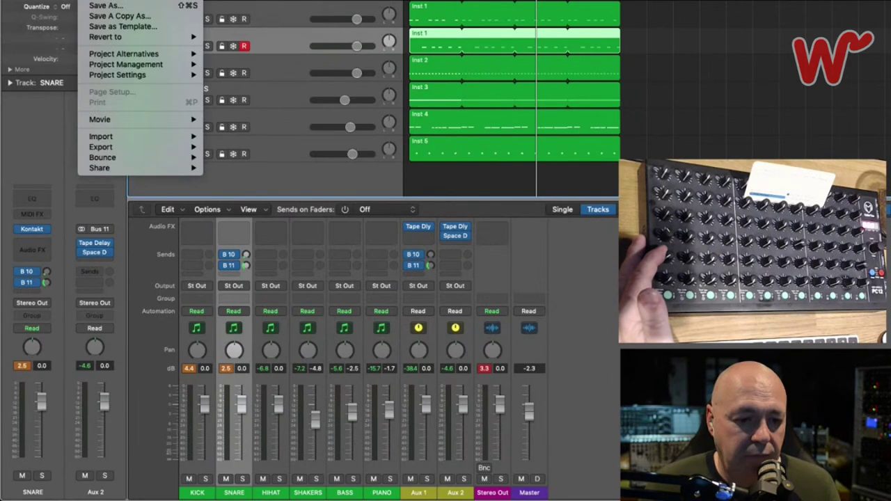
pyautogui.moveTo(52, 0)
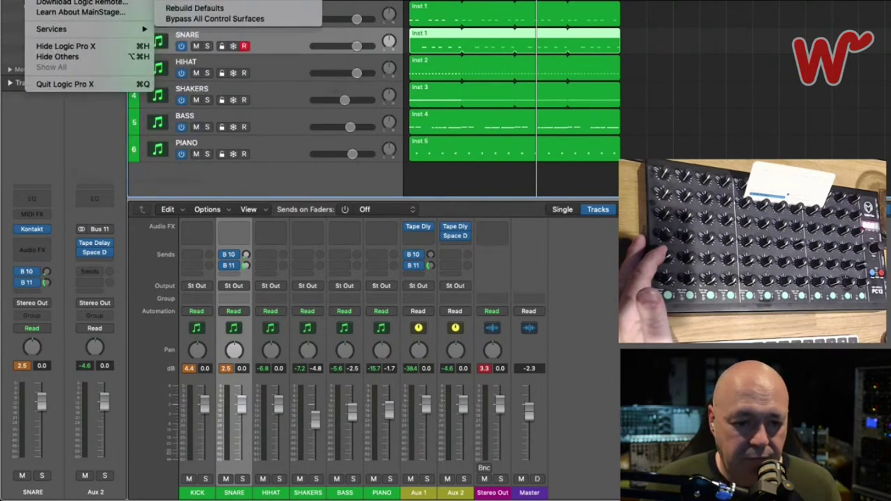
pyautogui.click(236, 0)
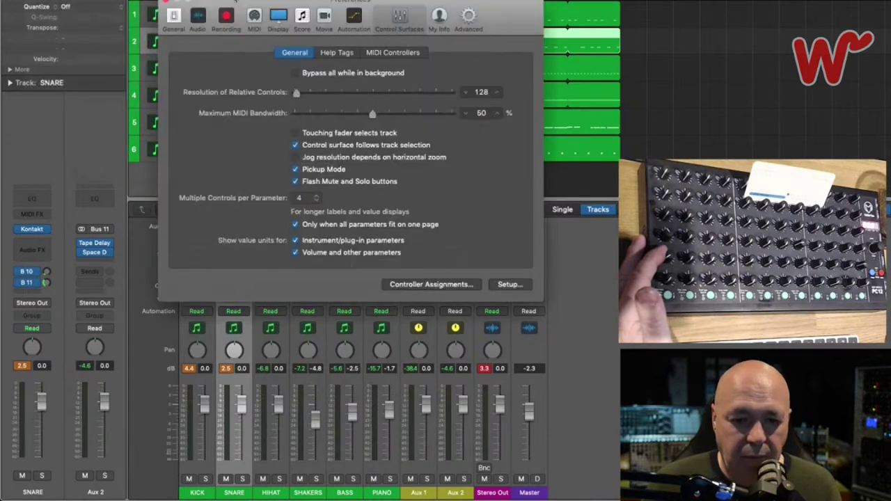
pyautogui.click(166, 2)
# Reopen the Controller Assignments and delete the learned assignments for Send 2 → Aux 2 and Send 1 → Aux 1
pyautogui.click(47, 0)
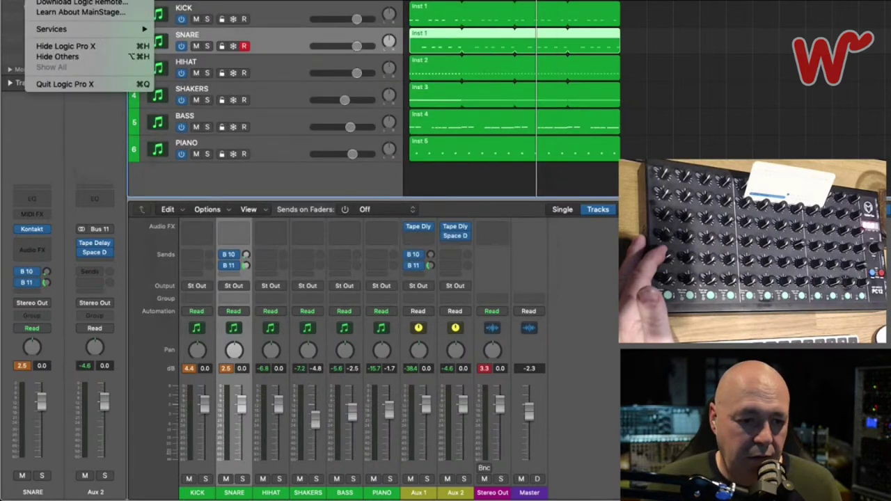
pyautogui.moveTo(62, 0)
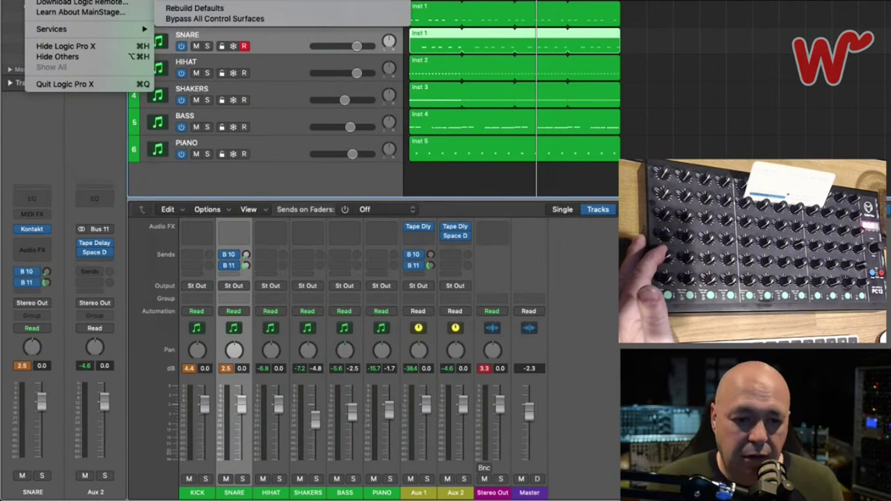
pyautogui.click(216, 0)
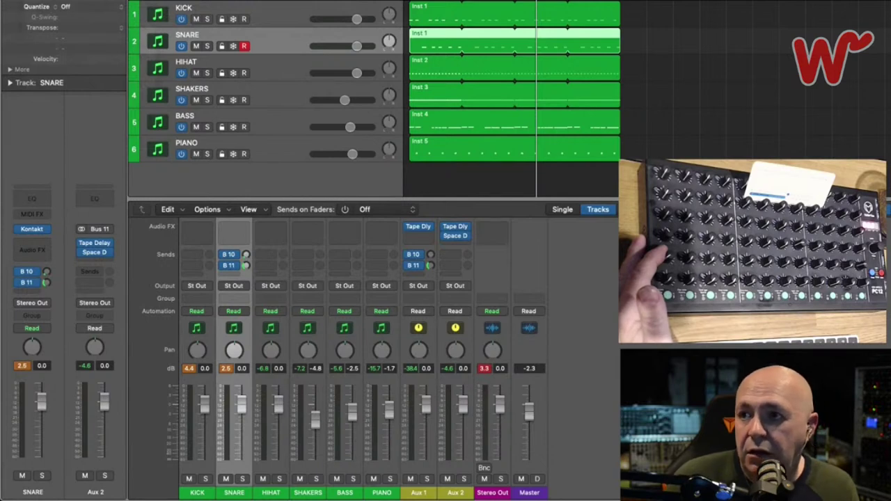
pyautogui.moveTo(890, 41); pyautogui.dragTo(263, 0)
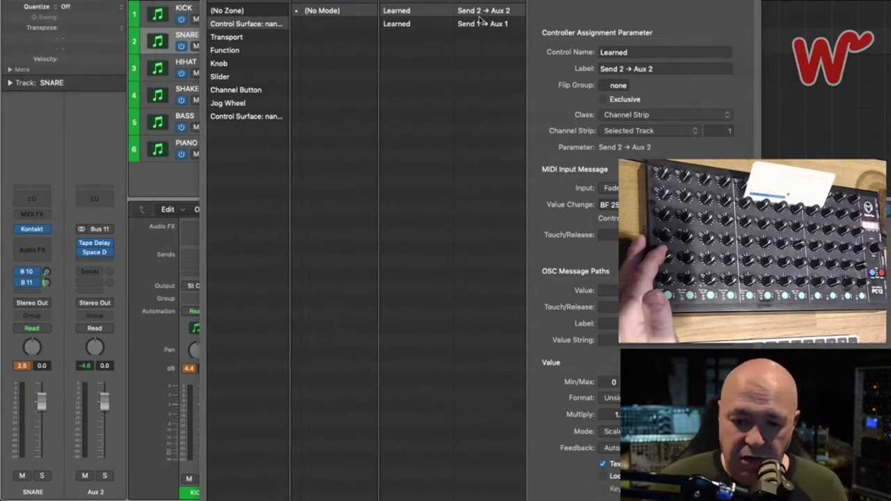
pyautogui.click(426, 11)
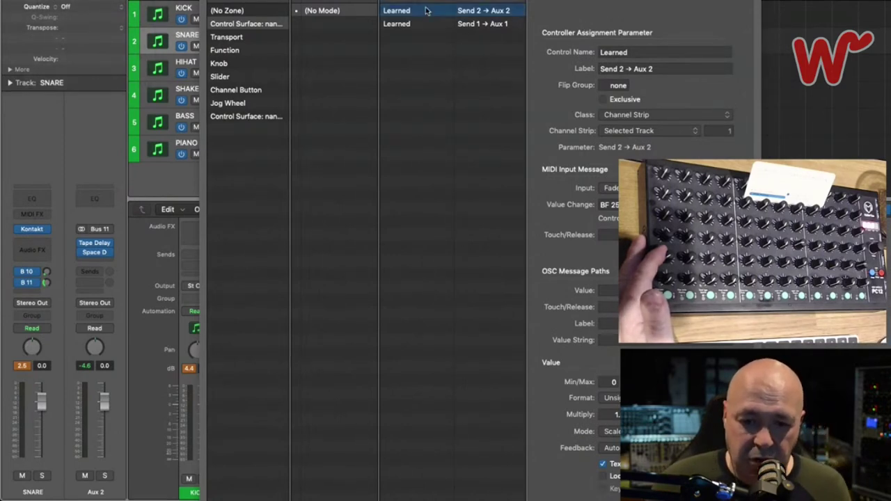
pyautogui.press('Delete')
pyautogui.press('Delete')
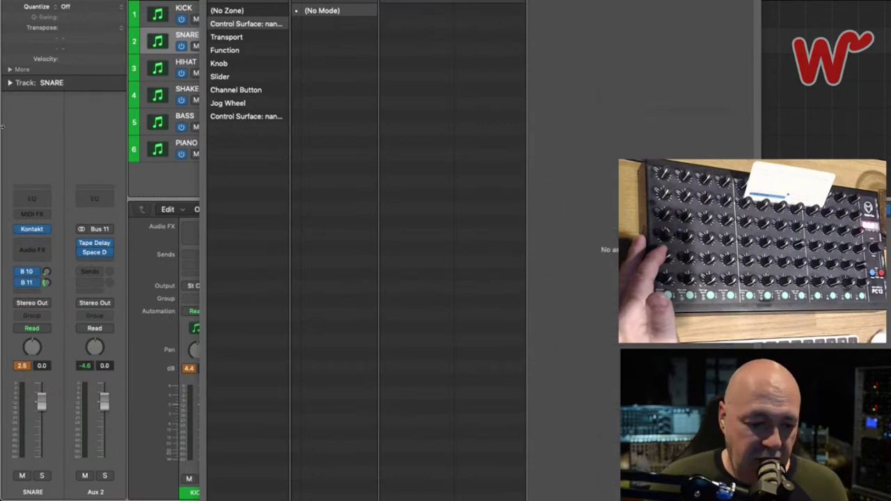
# Relearn Faderfox PC12 knobs for the SNARE's Send 1 → Aux 1 and Send 2 → Aux 2, and close the Controller Assignments
pyautogui.click(38, 275)
pyautogui.moveTo(46, 272); pyautogui.dragTo(47, 265)
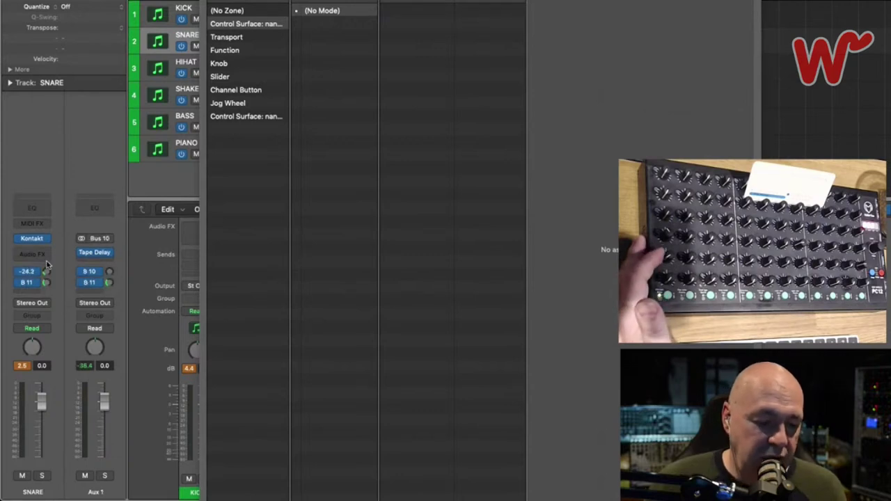
pyautogui.moveTo(293, 4); pyautogui.dragTo(294, 0)
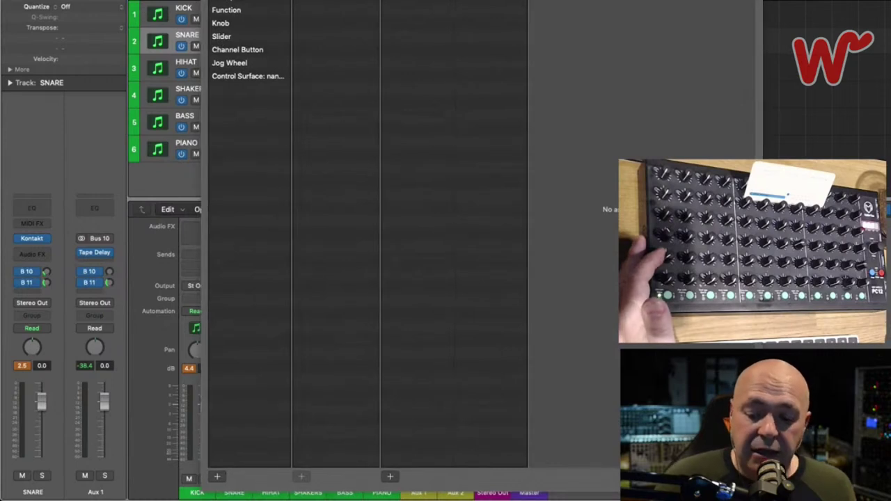
pyautogui.press('super+l')
pyautogui.moveTo(46, 275); pyautogui.dragTo(48, 269)
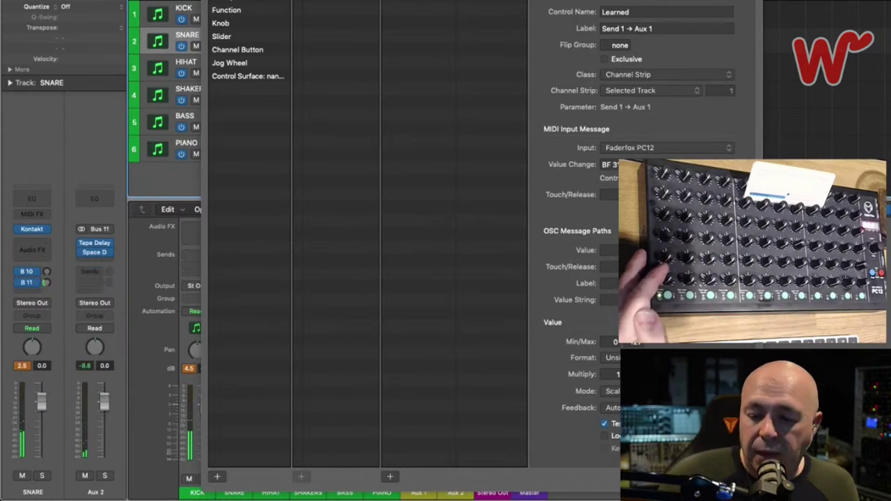
pyautogui.press('super+l')
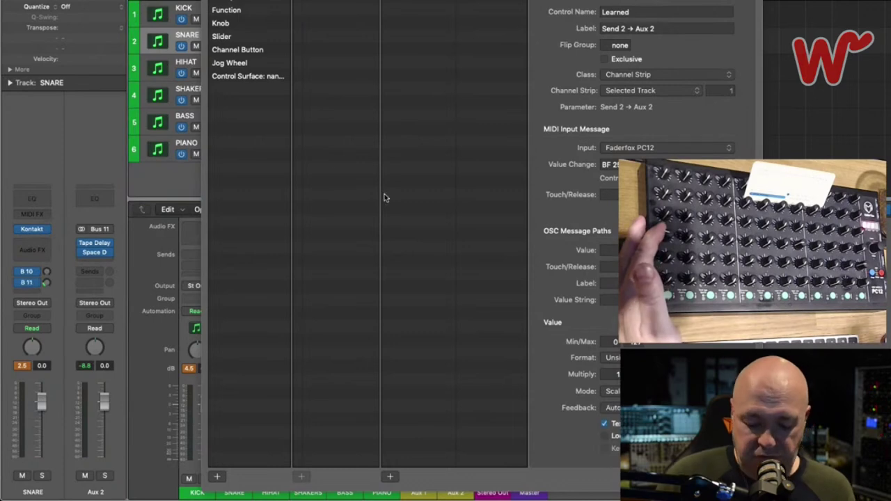
pyautogui.press('super+w')
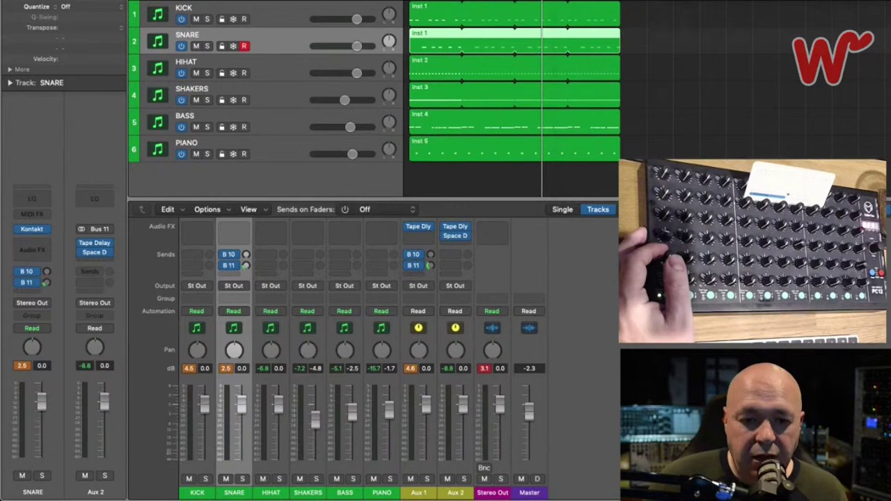
# Audition the loop with the SNARE's hardware-controlled sends, and view the routing options of its Bus 10 send
pyautogui.press('space')
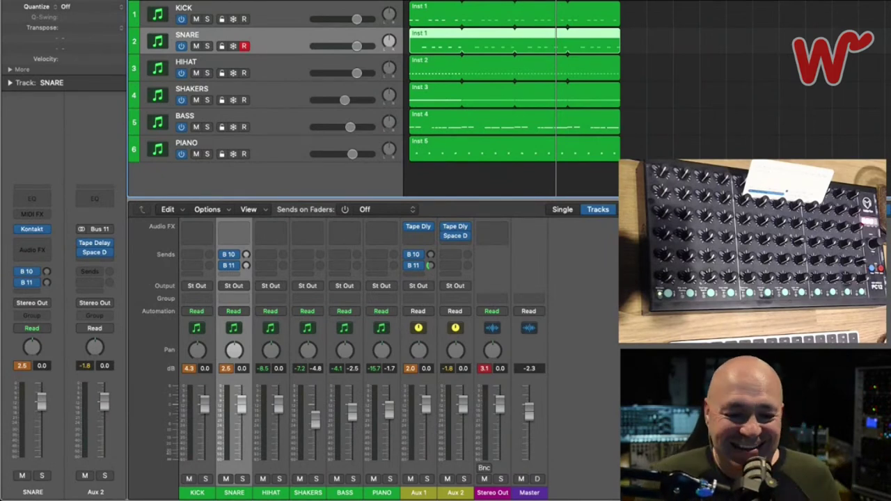
pyautogui.click(26, 276)
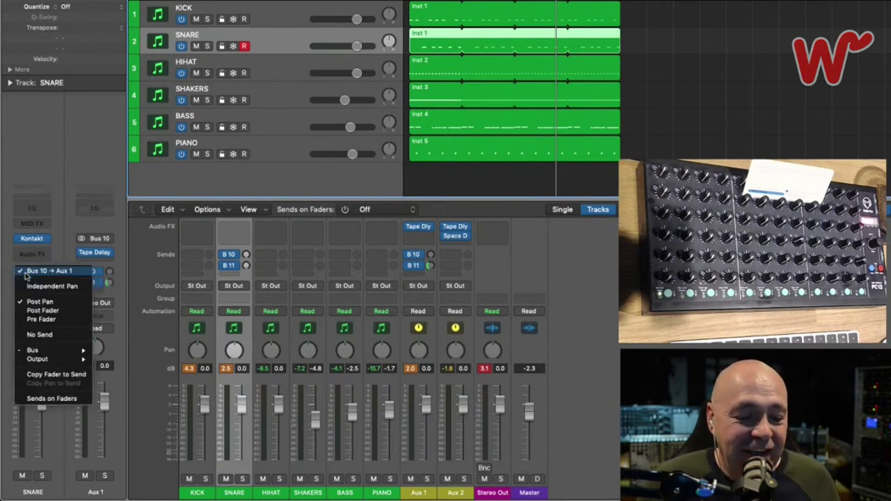
pyautogui.click(87, 165)
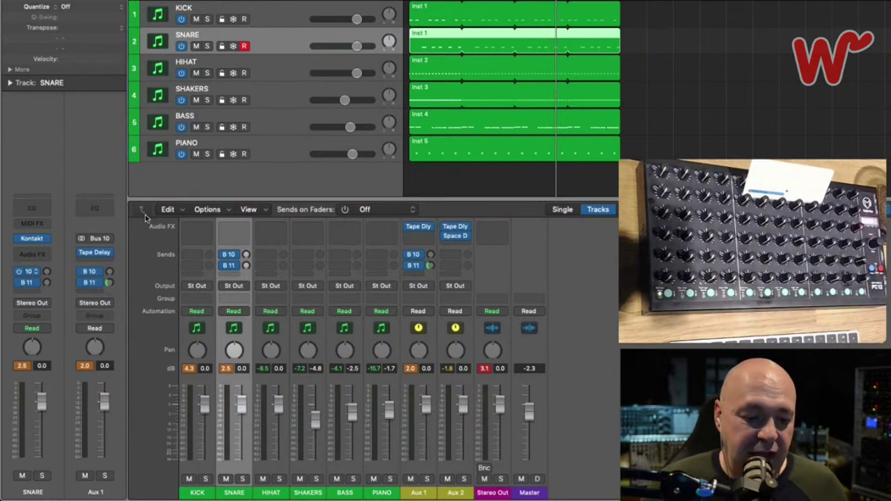
# Raise Aux 1's own Bus 10 send for delay feedback, audition the loop, and adjust Aux 1's Bus 11 send
pyautogui.moveTo(108, 271); pyautogui.dragTo(110, 261)
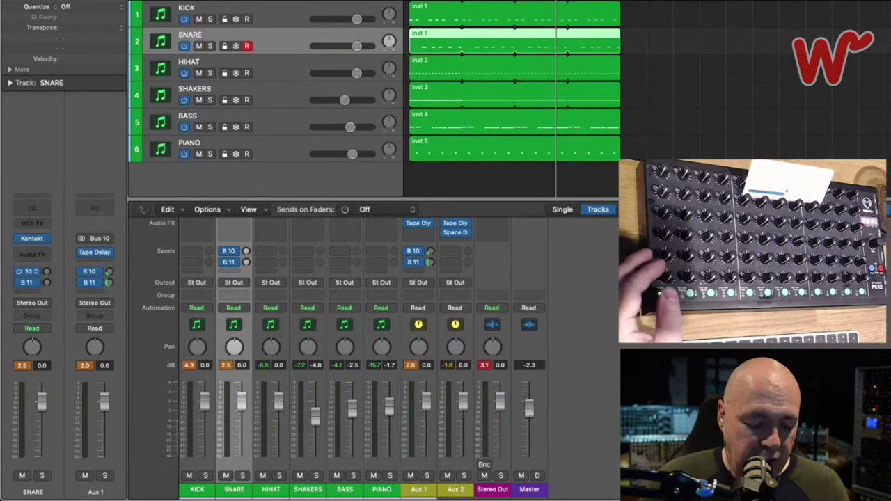
pyautogui.click(202, 1)
pyautogui.click(202, 2)
pyautogui.press('space')
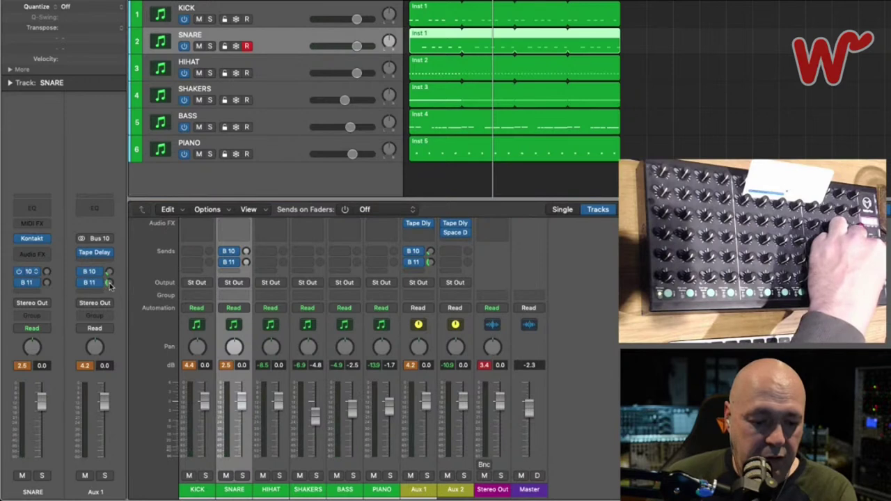
pyautogui.moveTo(109, 287); pyautogui.dragTo(109, 284)
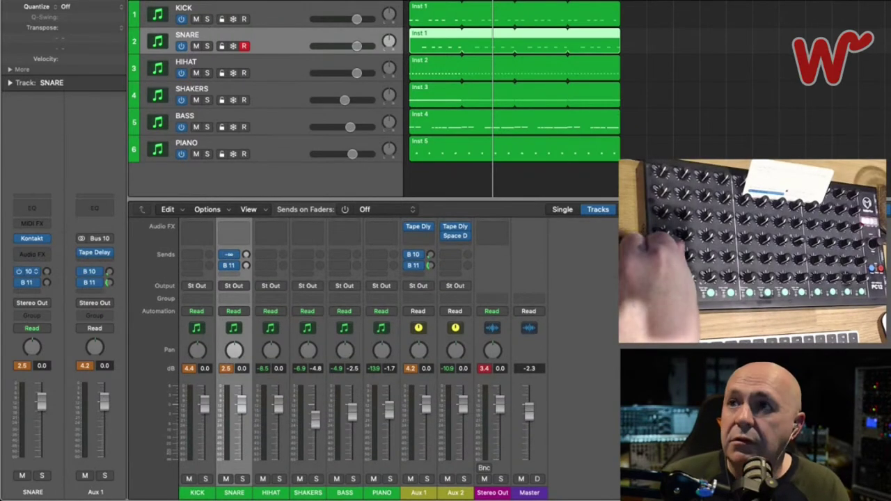
# Learn a Faderfox PC12 knob for Send 1 → Aux 1 on the Aux 1 channel, and test it during playback
pyautogui.hotkey('alt', 'shift', 'k')
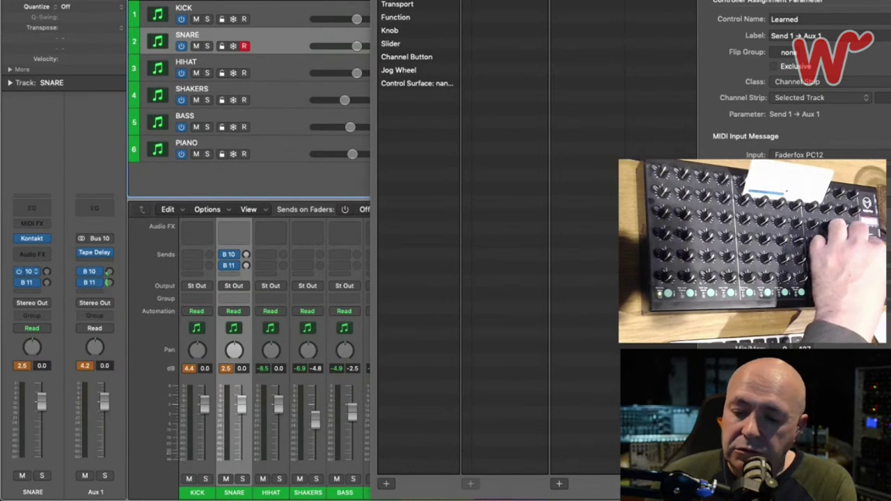
pyautogui.click(862, 484)
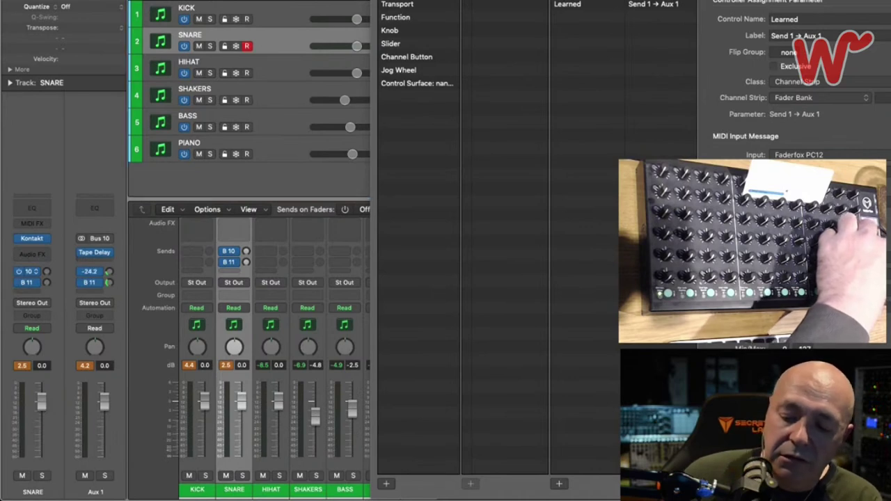
pyautogui.press('space')
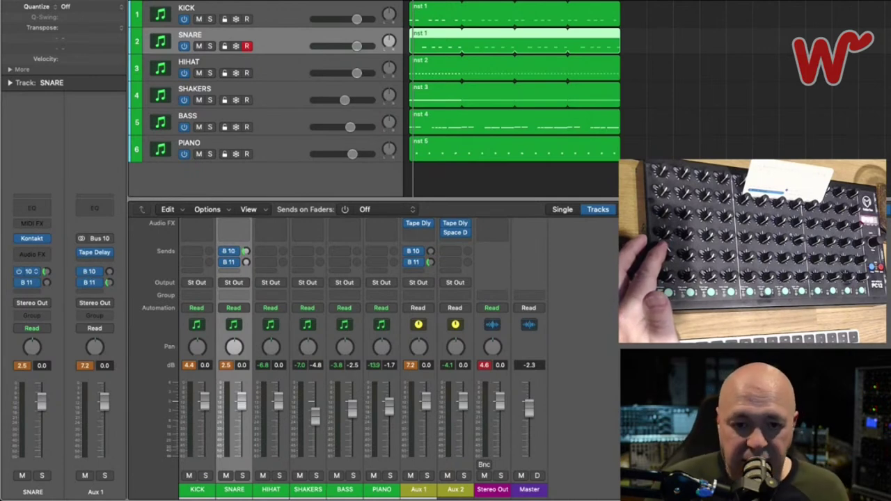
# Close the Controller Assignments and audition the soloed SNARE while riding its Bus 10 send, then turn the solo off
pyautogui.click(208, 46)
pyautogui.press('space')
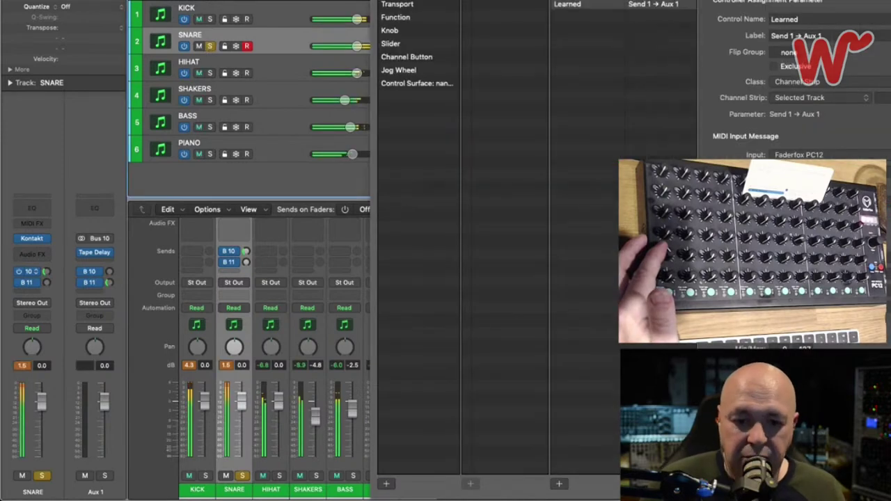
pyautogui.press('super+w')
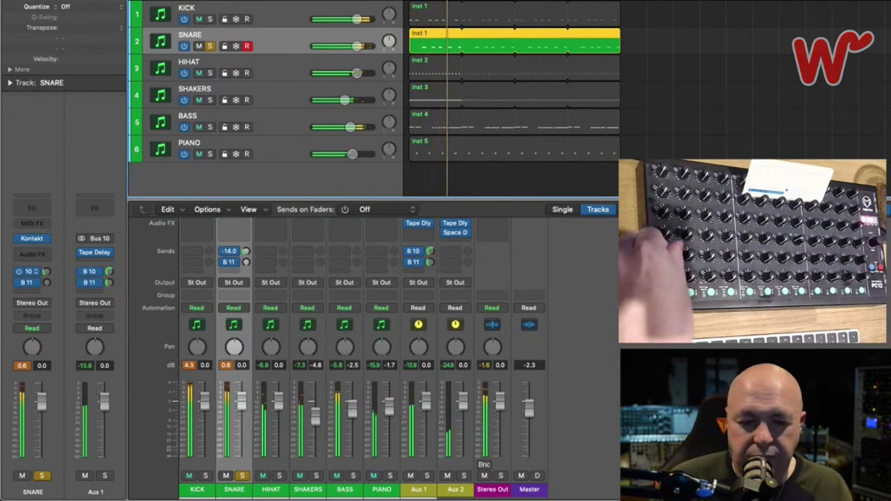
pyautogui.click(209, 46)
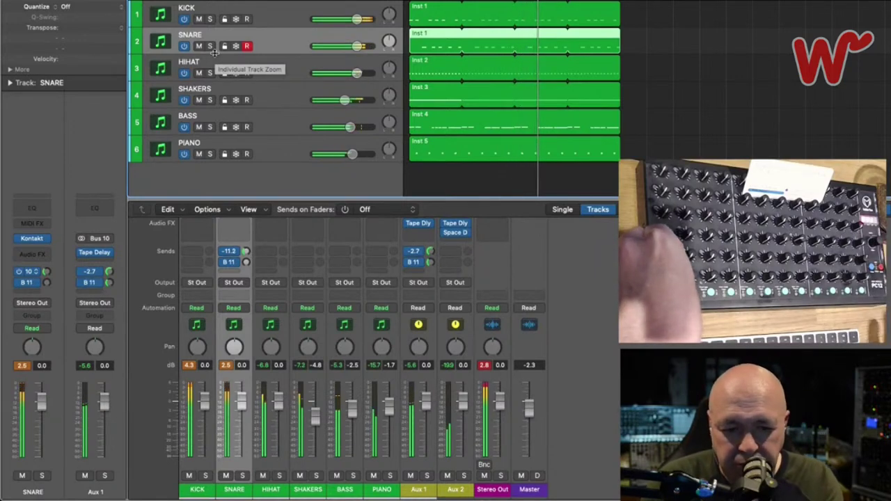
# Mute the KICK and BASS while the loop plays, and open the Tape Delay on Aux 1
pyautogui.click(200, 19)
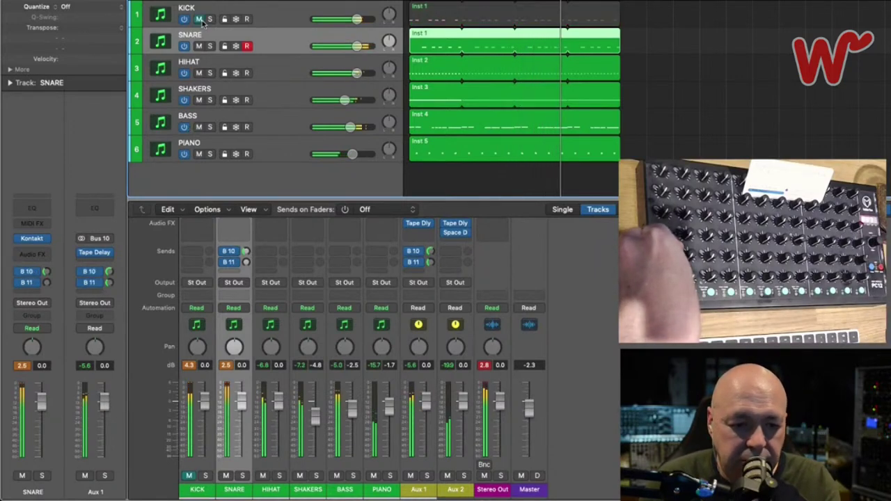
pyautogui.click(199, 127)
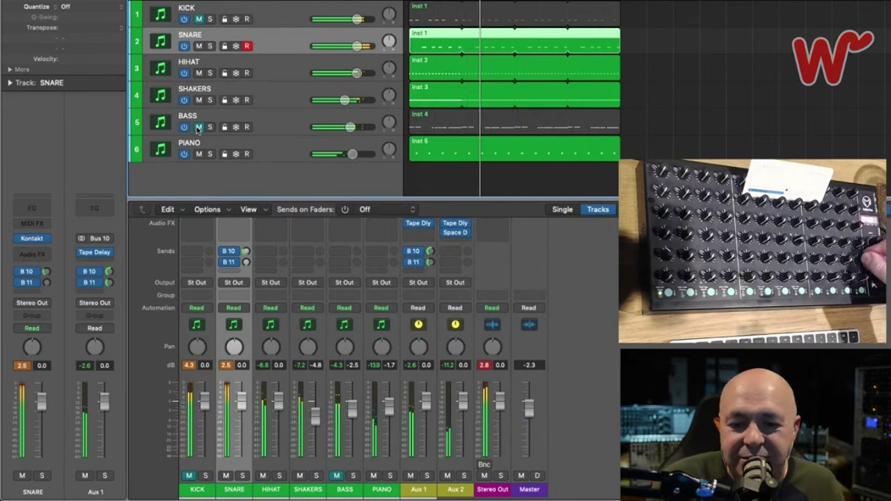
pyautogui.click(95, 255)
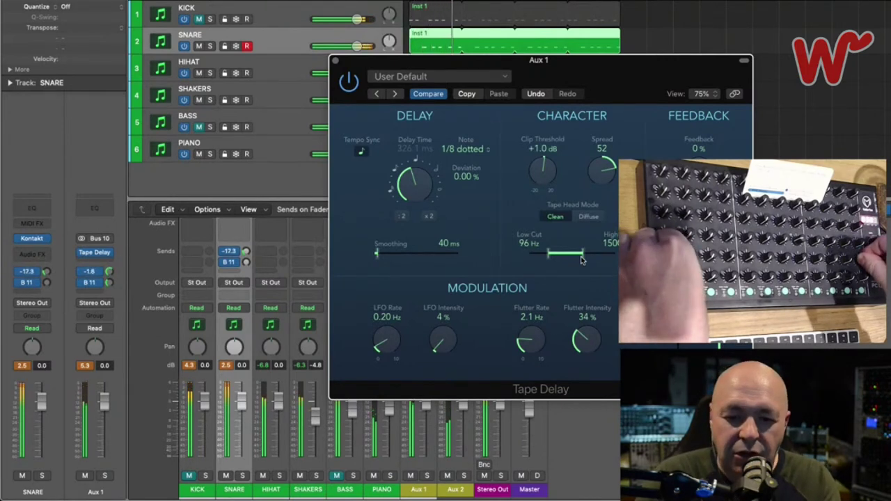
# Mute the HIHAT, SHAKERS, PIANO and SNARE, and close the Tape Delay
pyautogui.click(200, 73)
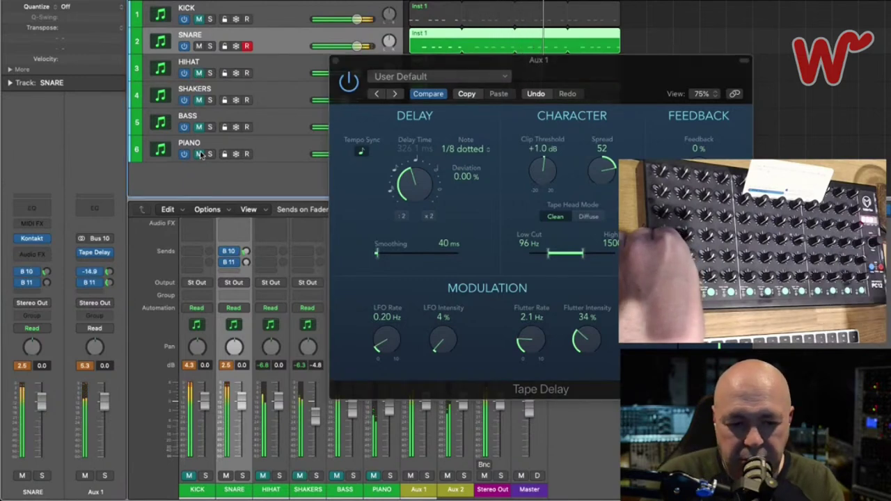
pyautogui.click(200, 46)
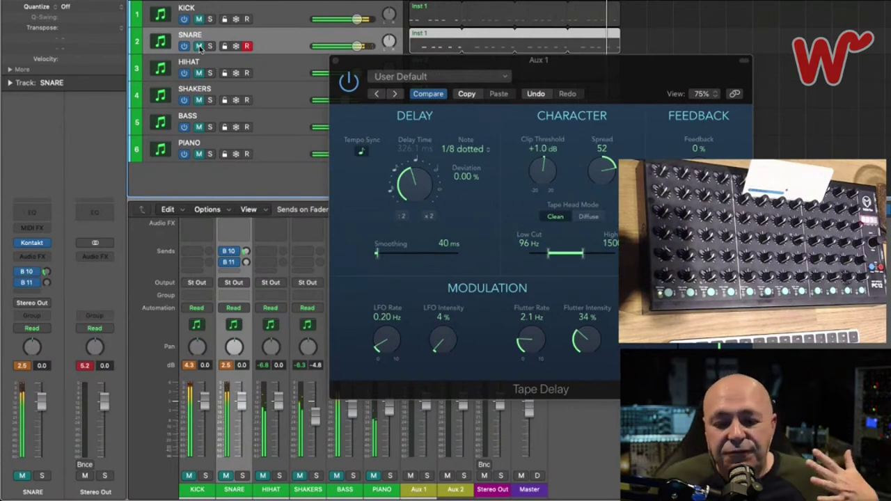
pyautogui.click(334, 61)
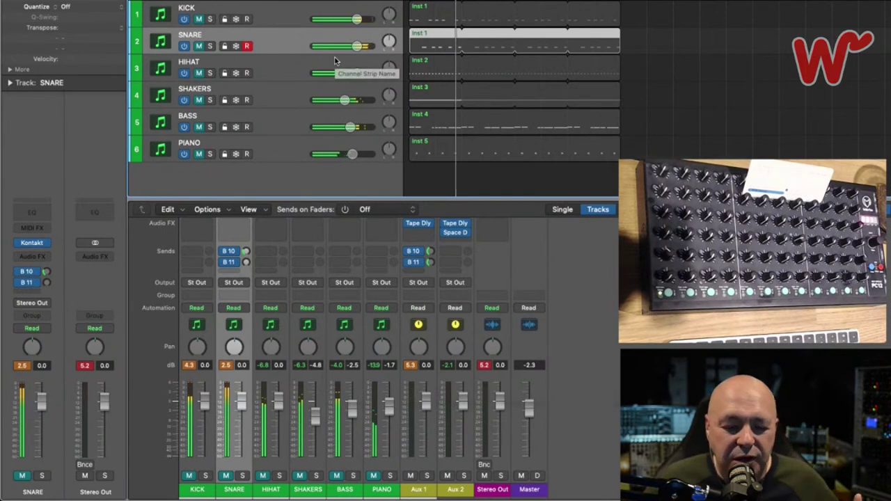
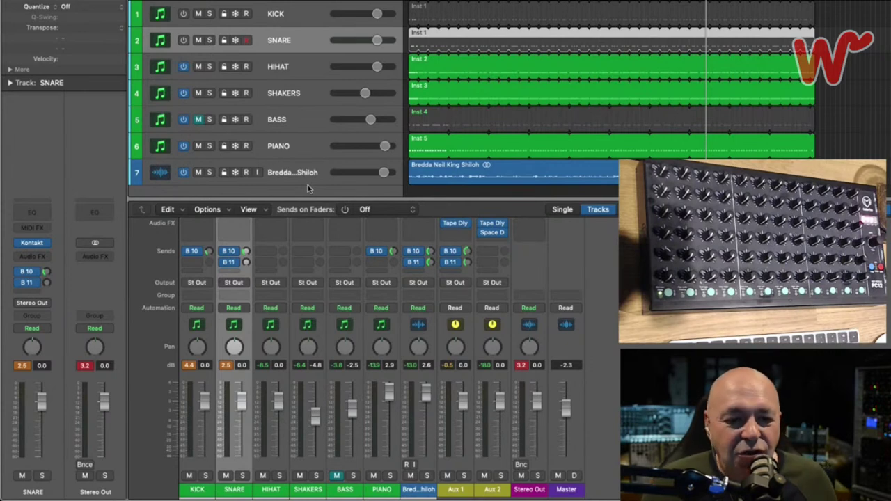
# Mute the KICK, SNARE, HIHAT, SHAKERS and PIANO so that only the audio track plays
pyautogui.click(198, 14)
pyautogui.click(198, 66)
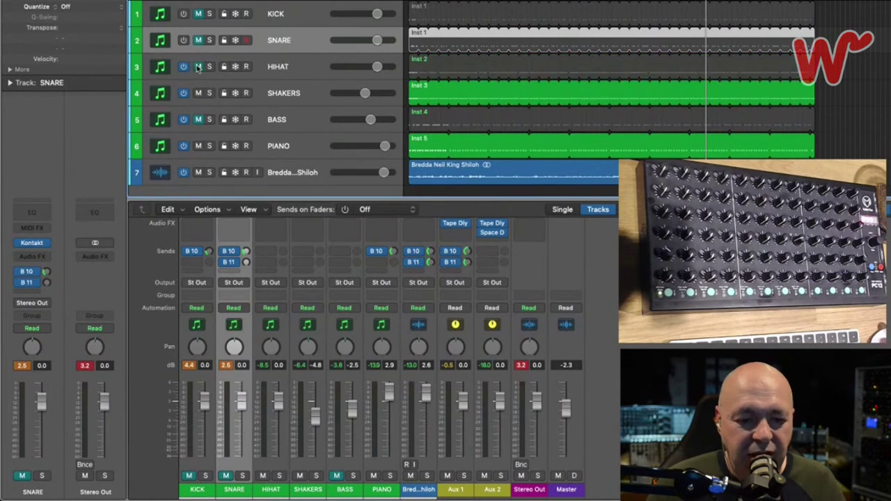
pyautogui.click(197, 93)
pyautogui.click(199, 145)
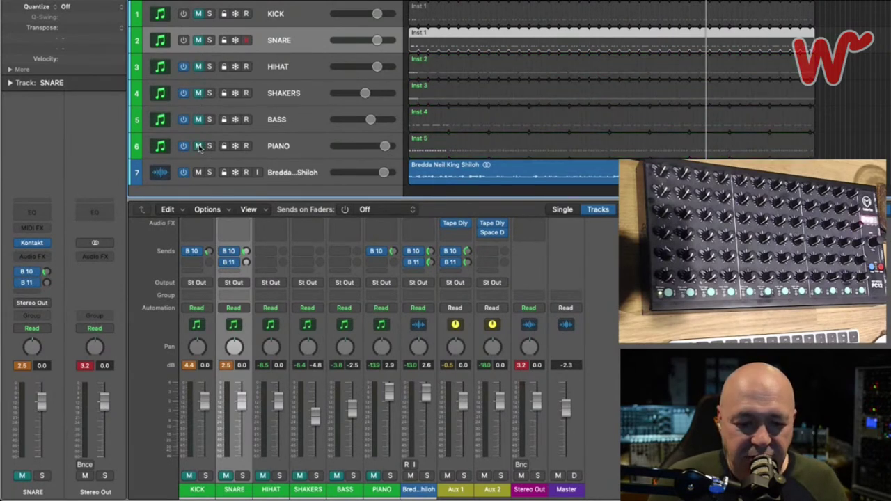
# Select the audio track below the PIANO, start playback, and raise its Bus 10 send to about +4.5 dB
pyautogui.click(293, 174)
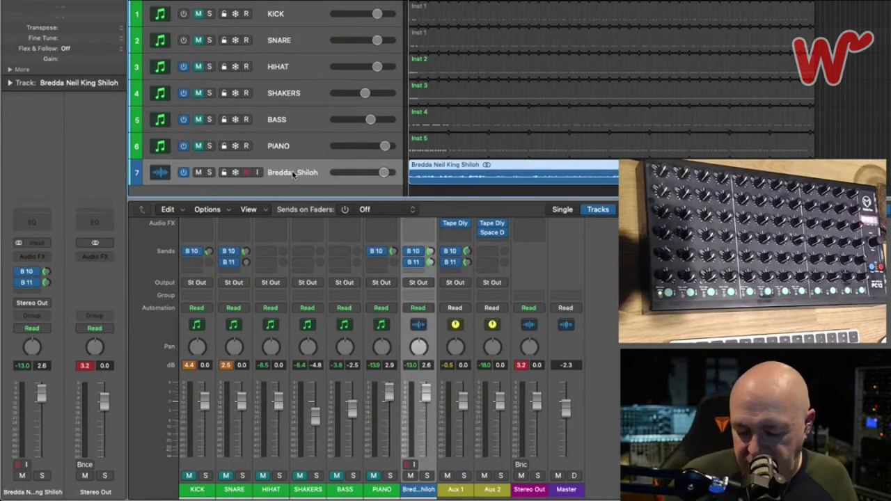
pyautogui.press('space')
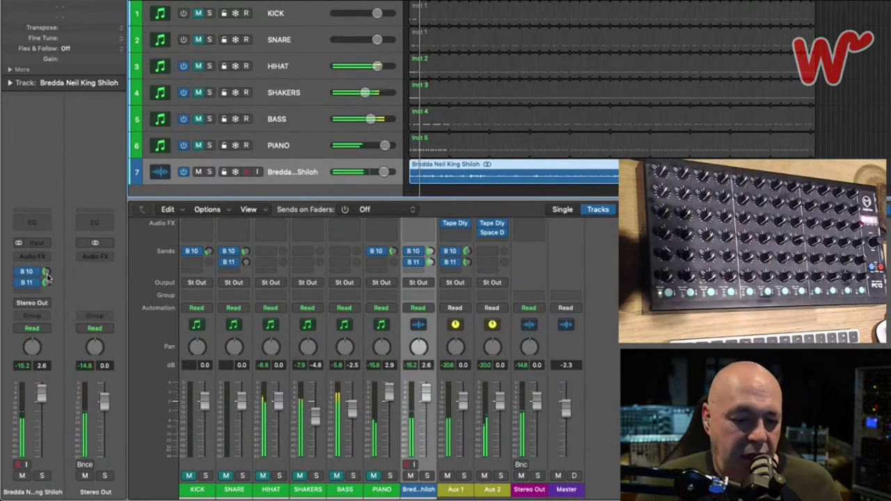
pyautogui.moveTo(46, 271); pyautogui.dragTo(42, 282)
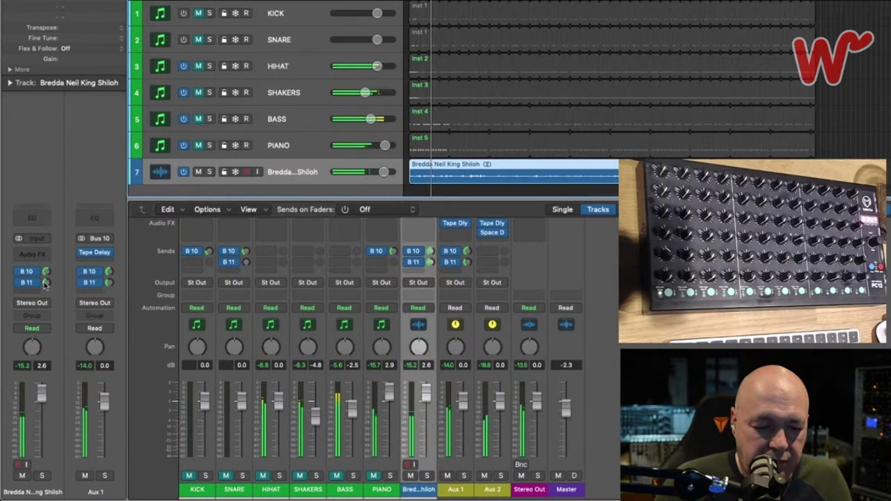
pyautogui.click(44, 282)
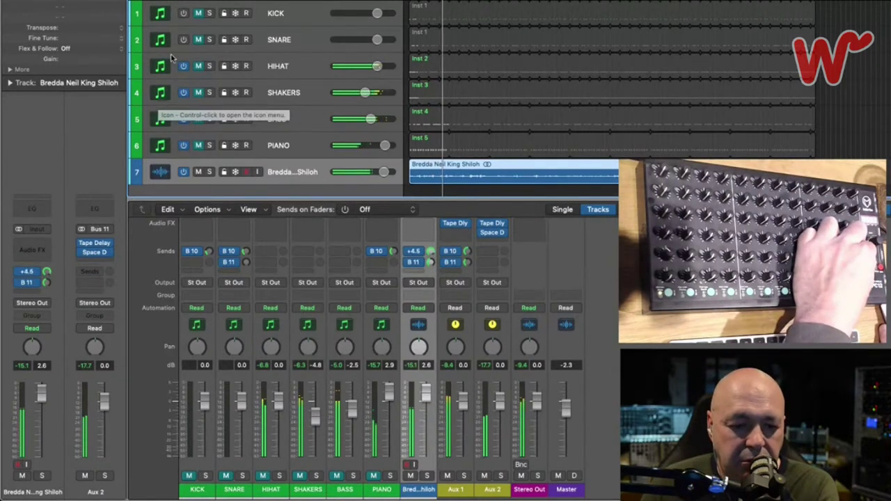
# Unmute the HIHAT, KICK, PIANO and SNARE, switch the KICK track on, and lower the audio track's volume to -2.3 dB
pyautogui.click(198, 66)
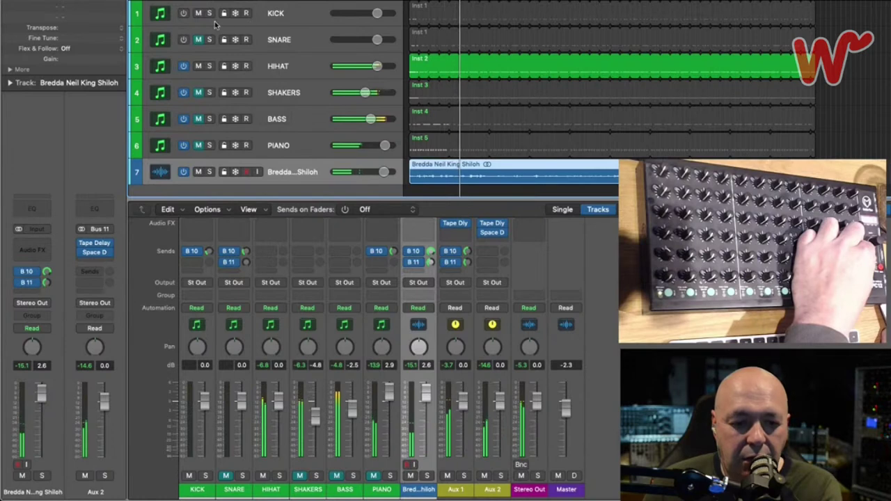
pyautogui.click(182, 14)
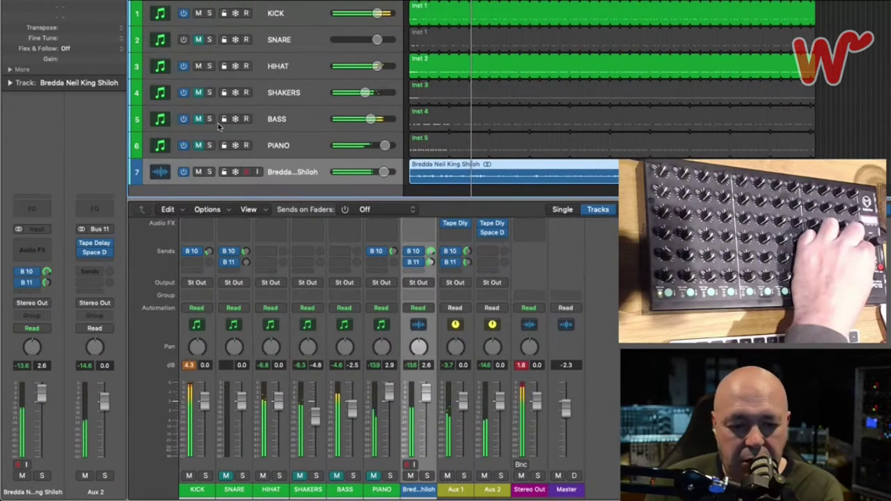
pyautogui.click(199, 145)
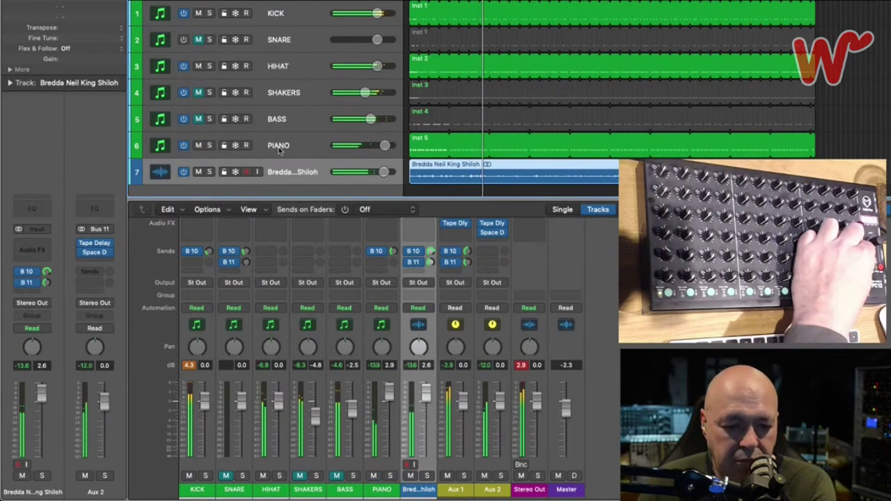
pyautogui.click(199, 39)
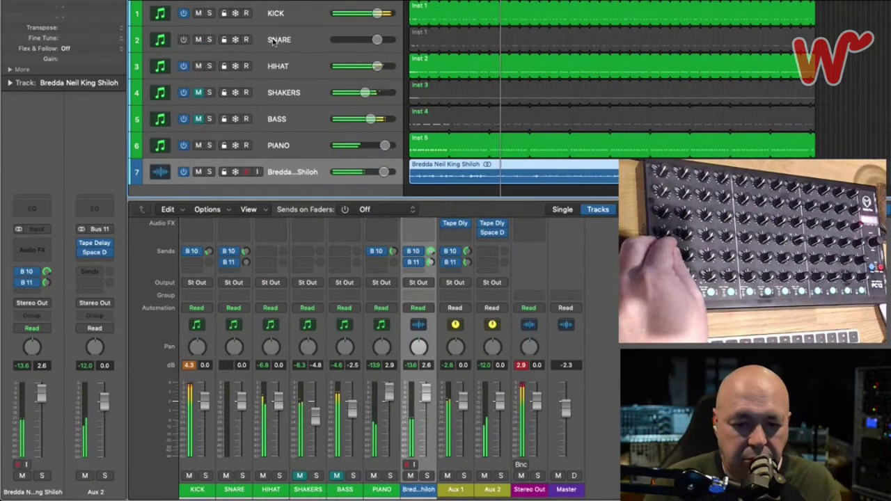
pyautogui.moveTo(384, 173); pyautogui.dragTo(382, 173)
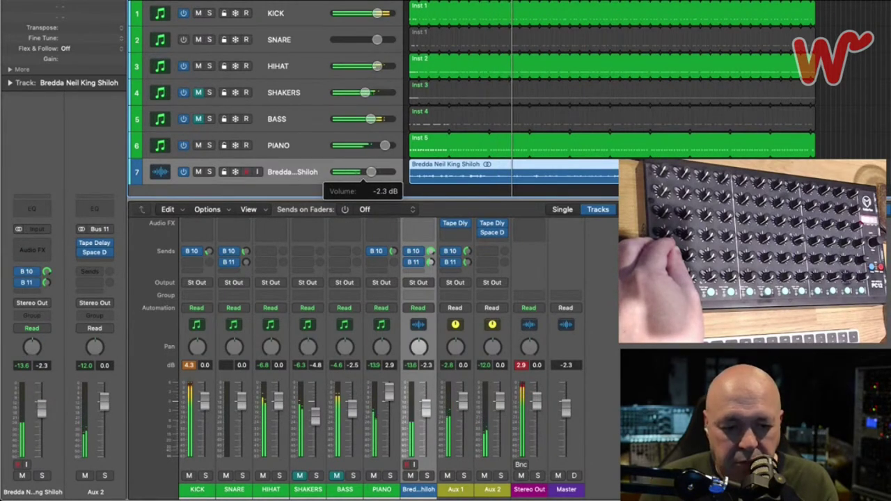
# Switch the SNARE track on, return the audio track's volume to 0.0 dB, and adjust its Bus 10 send
pyautogui.click(182, 40)
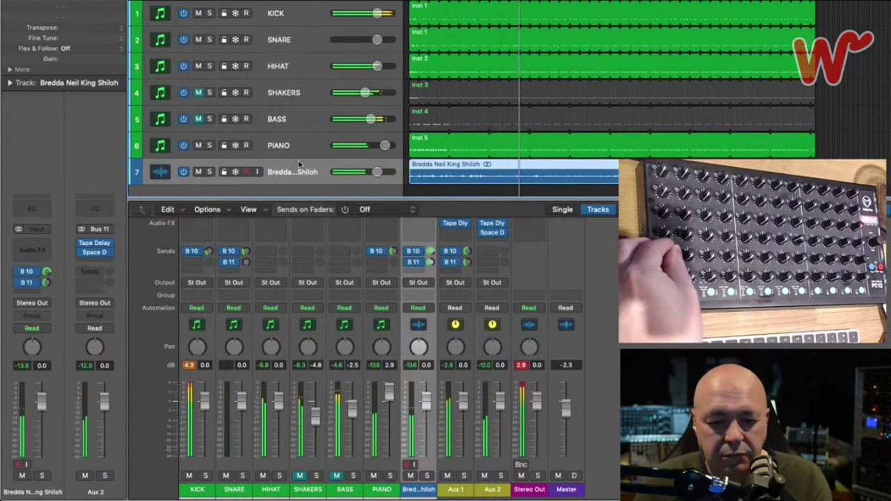
pyautogui.click(47, 272)
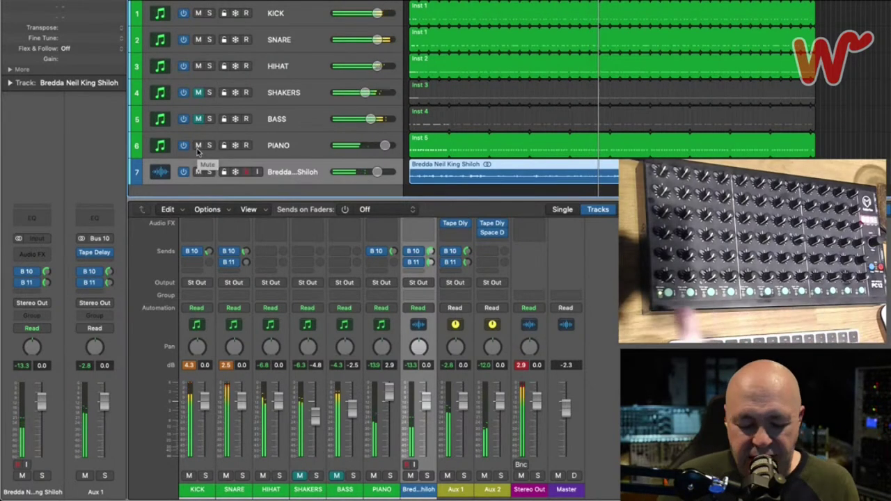
# Mute the HIHAT and KICK, unmute the SHAKERS and BASS, and finish with all six instrument tracks muted
pyautogui.click(198, 66)
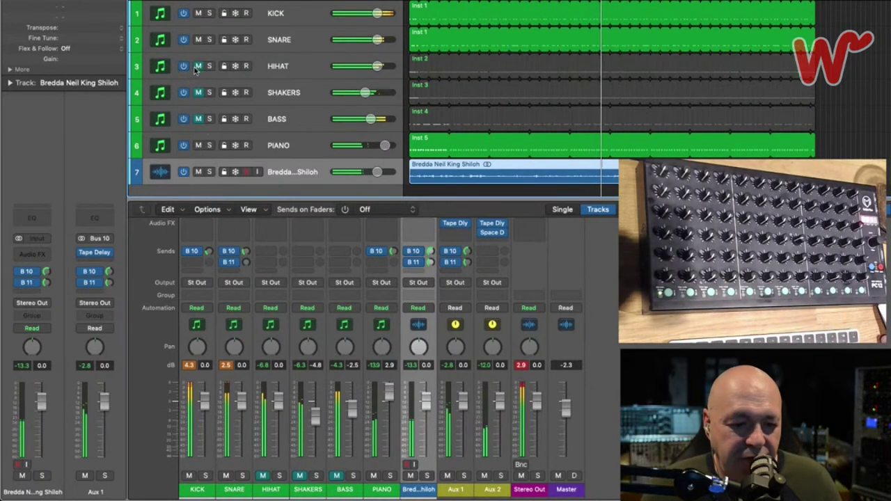
pyautogui.click(199, 13)
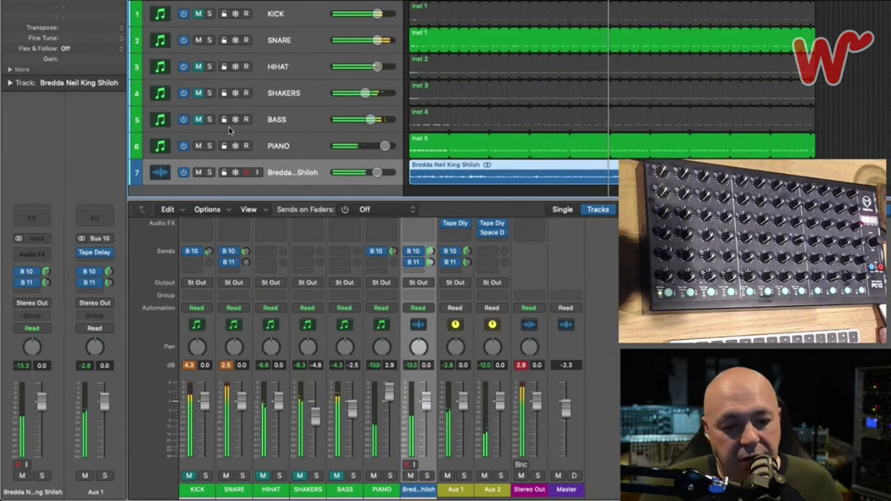
pyautogui.click(198, 93)
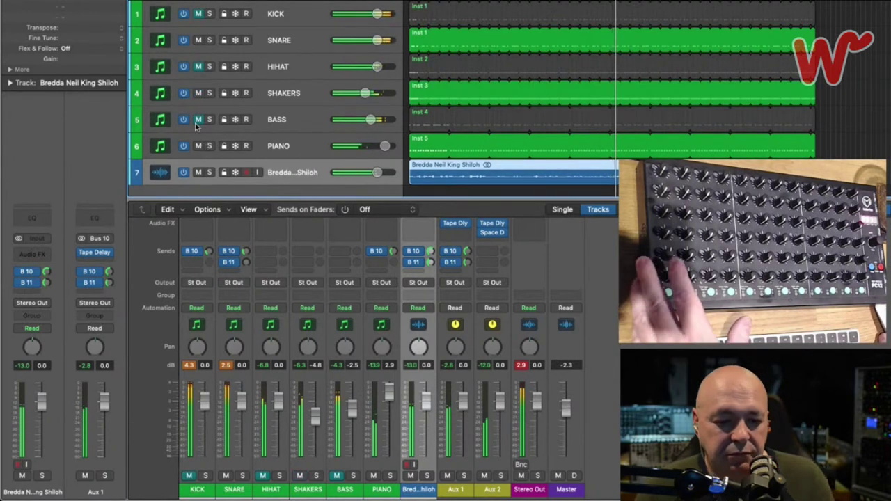
pyautogui.click(199, 119)
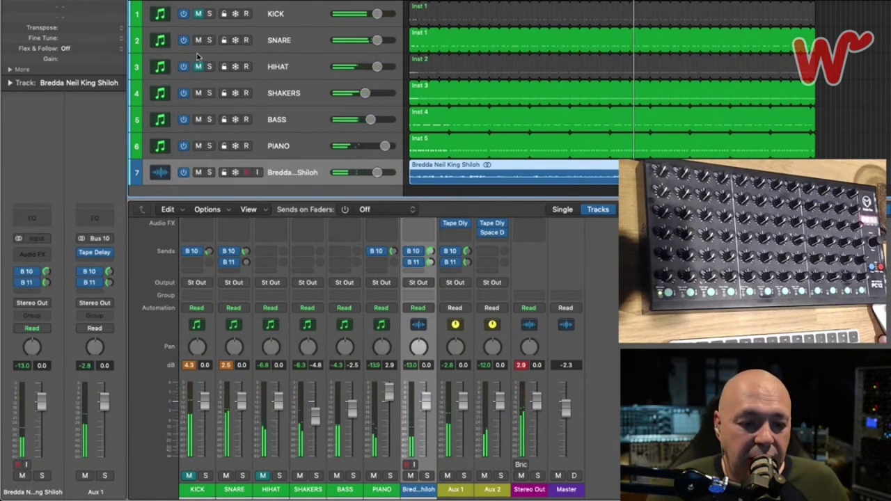
pyautogui.moveTo(199, 38); pyautogui.dragTo(238, 159)
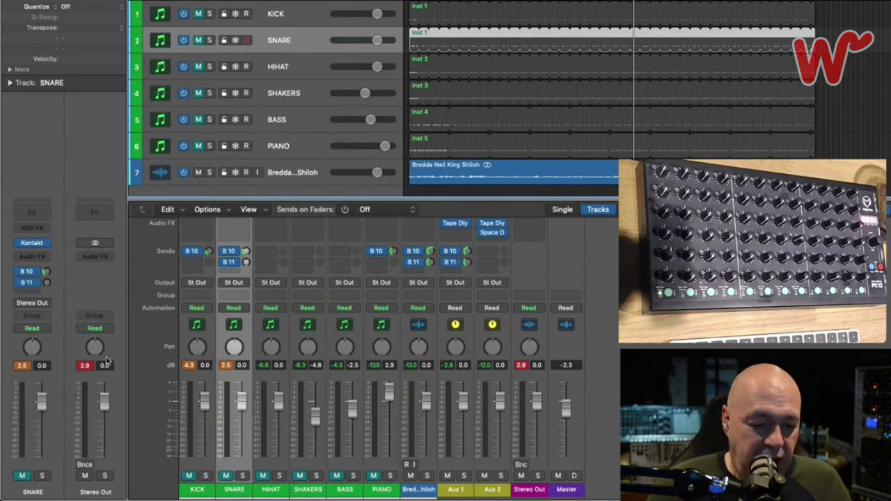
# Insert FabFilter Pro-Q 3 on the Stereo Out, add a 12 dB/oct low cut, and start playback
pyautogui.click(107, 256)
pyautogui.moveTo(115, 290)
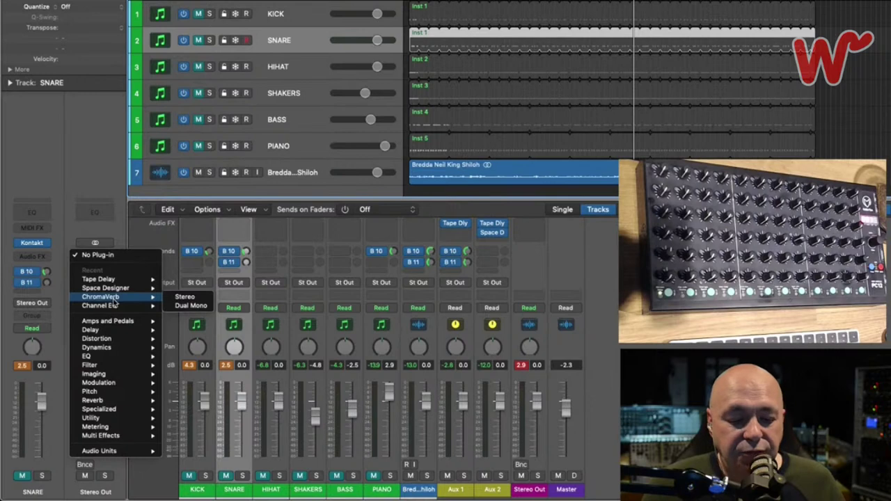
pyautogui.moveTo(116, 364)
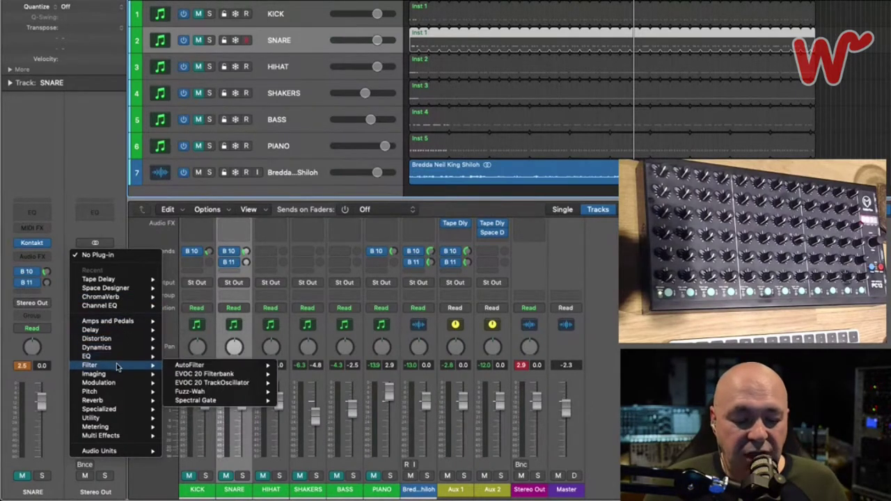
pyautogui.moveTo(189, 392)
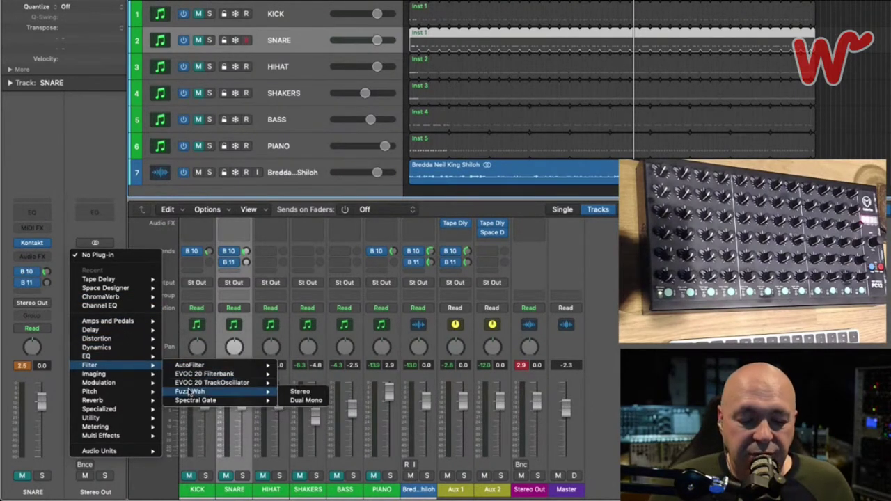
pyautogui.moveTo(111, 451)
pyautogui.moveTo(220, 271)
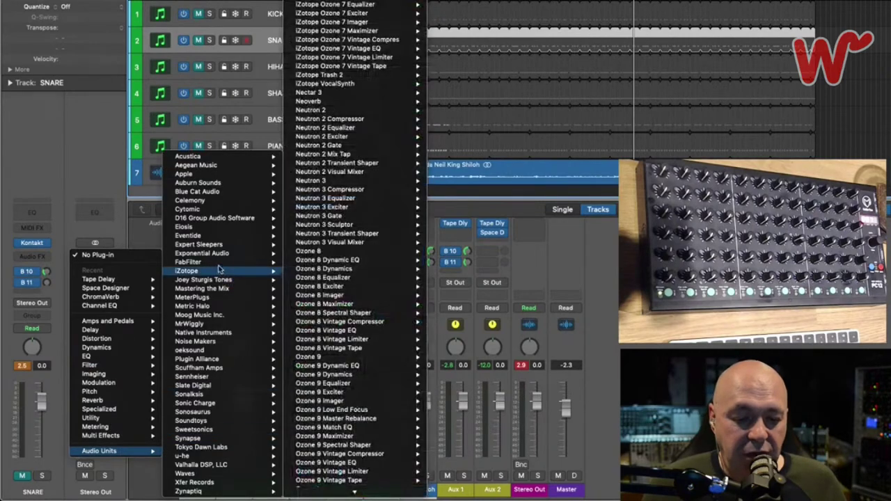
pyautogui.moveTo(319, 288)
pyautogui.click(402, 289)
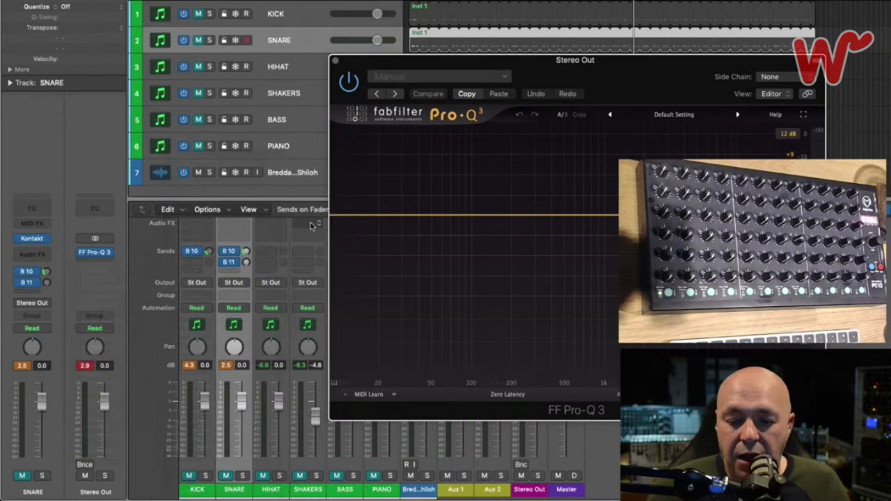
pyautogui.moveTo(333, 218); pyautogui.dragTo(587, 207)
pyautogui.press('space')
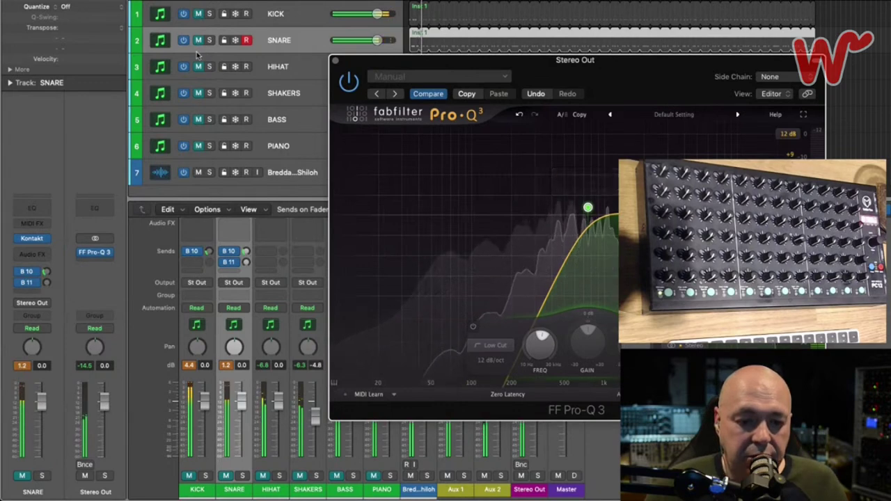
# Unmute the KICK, SNARE, HIHAT, SHAKERS and BASS to hear them through the low cut
pyautogui.click(199, 14)
pyautogui.click(199, 41)
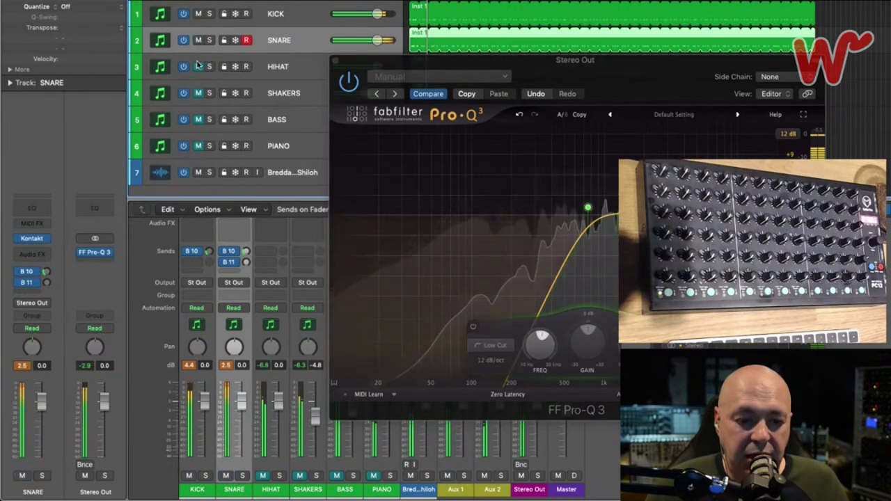
pyautogui.click(199, 67)
pyautogui.click(198, 93)
pyautogui.click(198, 119)
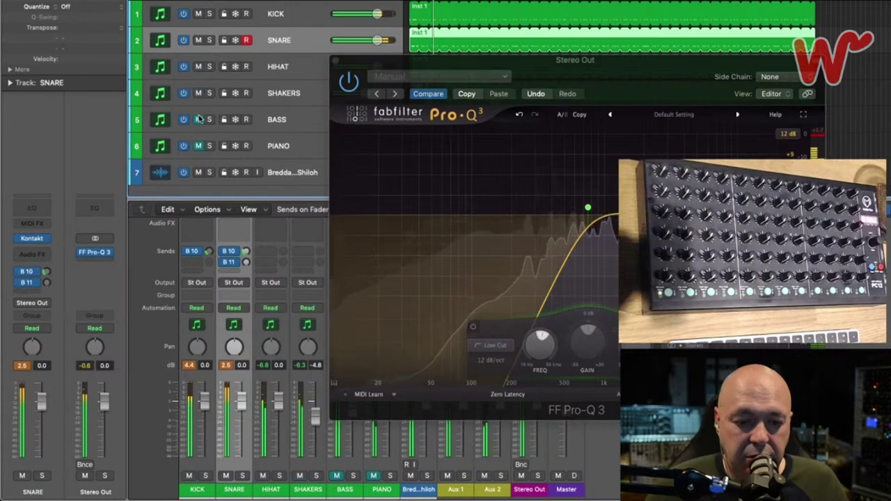
# Sweep the Stereo Out's low cut up and back down to 10 Hz, remove the band, and close Pro-Q 3
pyautogui.moveTo(588, 209)
pyautogui.mouseDown()
pyautogui.moveTo(670, 211)
pyautogui.moveTo(2, 220)
pyautogui.moveTo(629, 206)
pyautogui.moveTo(342, 201)
pyautogui.moveTo(597, 207)
pyautogui.mouseUp()
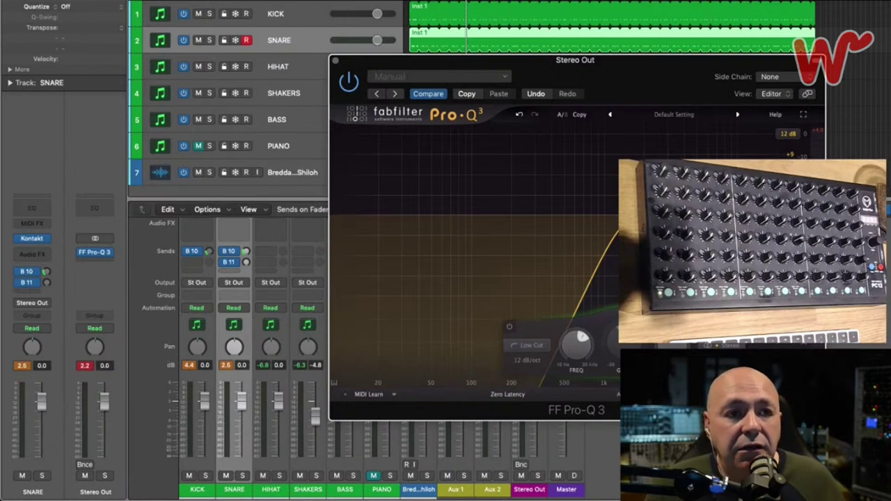
pyautogui.moveTo(616, 231); pyautogui.dragTo(337, 217)
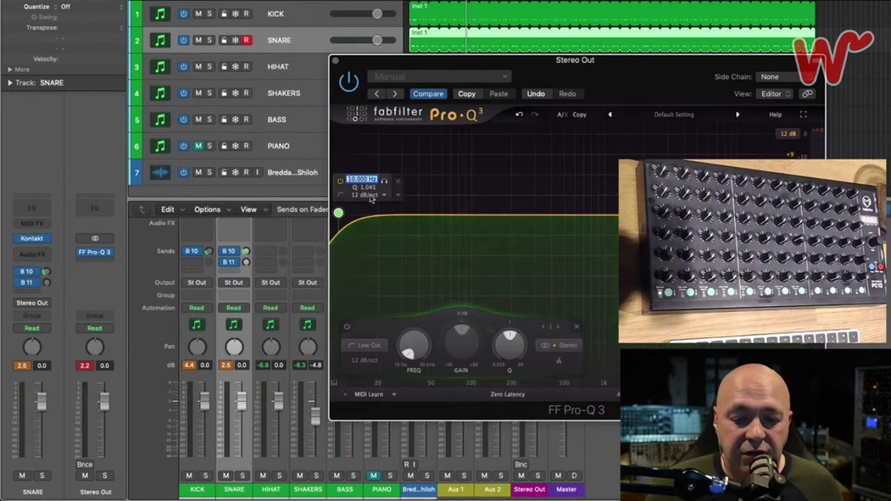
pyautogui.click(398, 181)
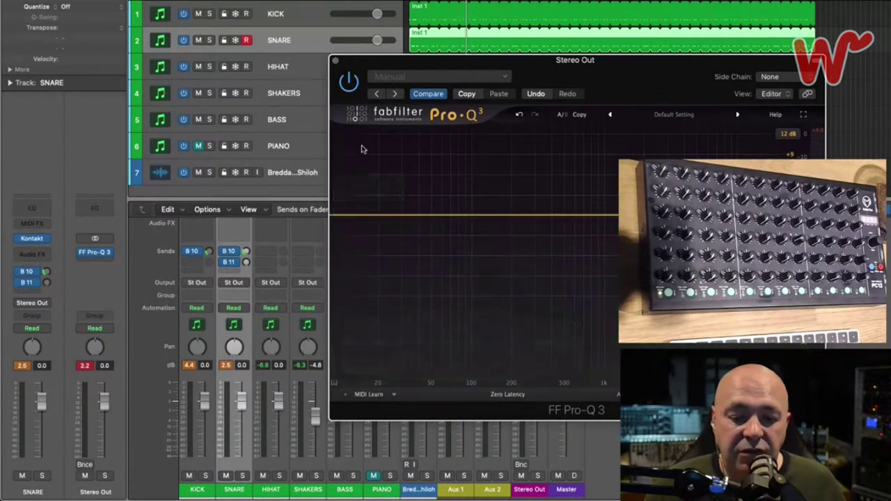
pyautogui.click(335, 61)
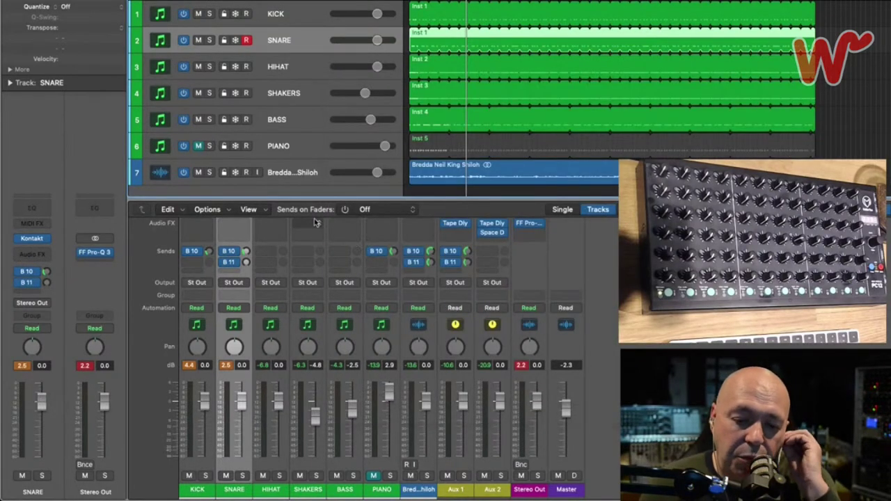
# Insert a stereo Channel EQ on the audio track below the PIANO
pyautogui.click(302, 177)
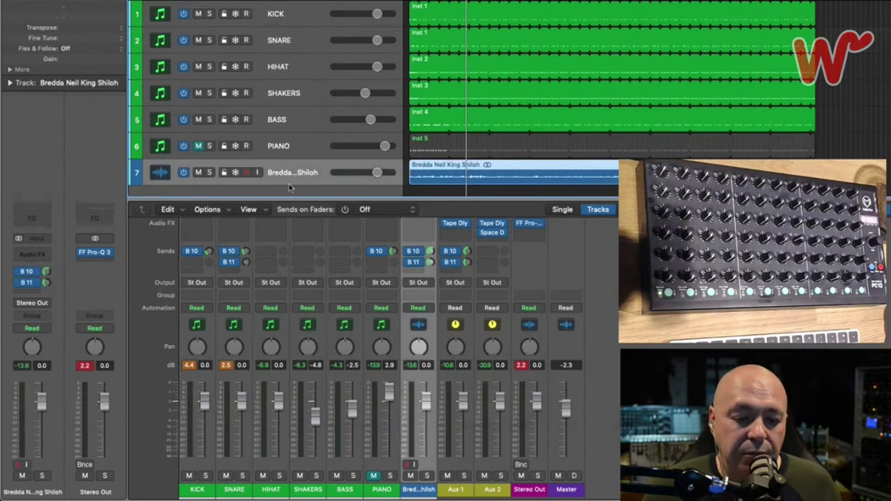
pyautogui.click(46, 255)
pyautogui.moveTo(55, 293)
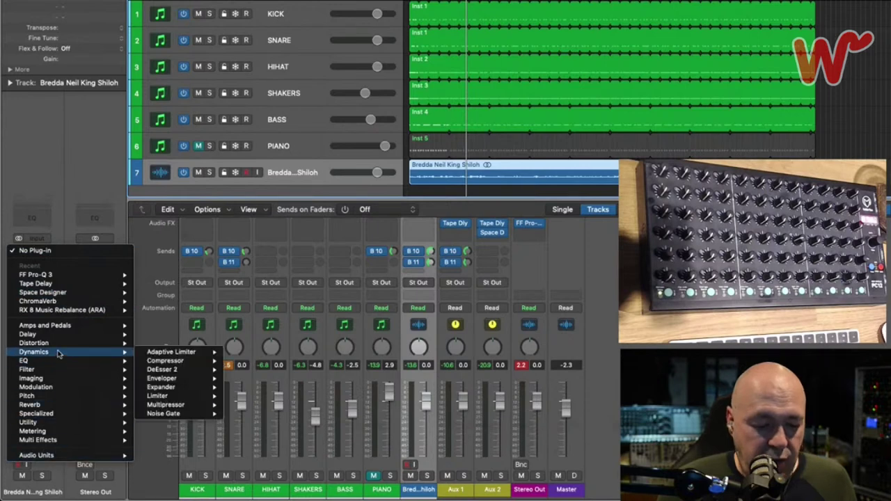
pyautogui.moveTo(60, 361)
pyautogui.moveTo(203, 362)
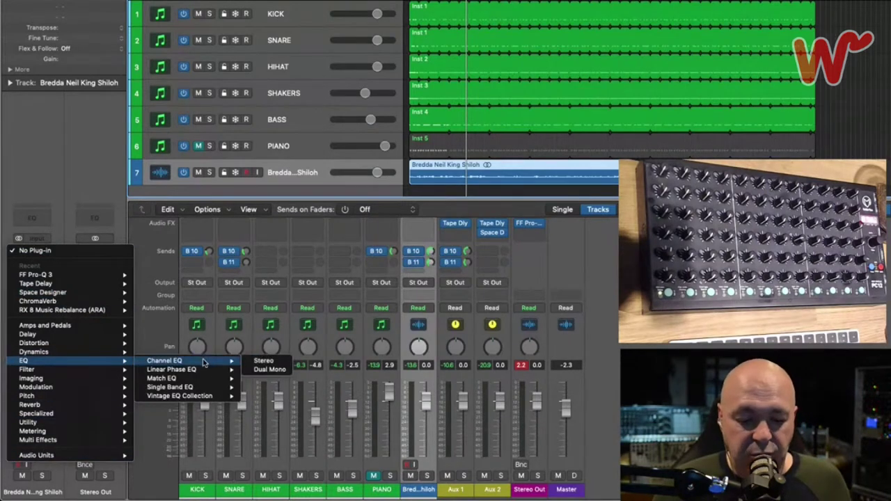
pyautogui.click(281, 361)
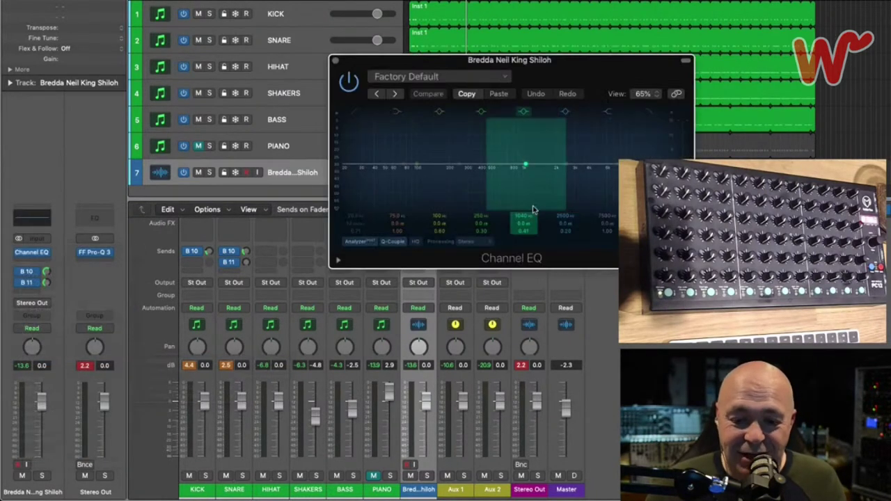
# Try the Telephone EQ preset on the audio track's Channel EQ
pyautogui.click(505, 76)
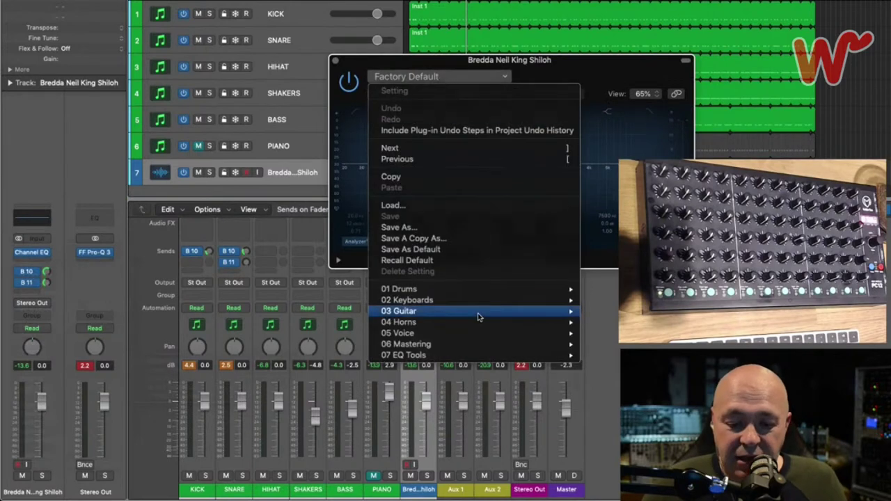
pyautogui.moveTo(478, 356)
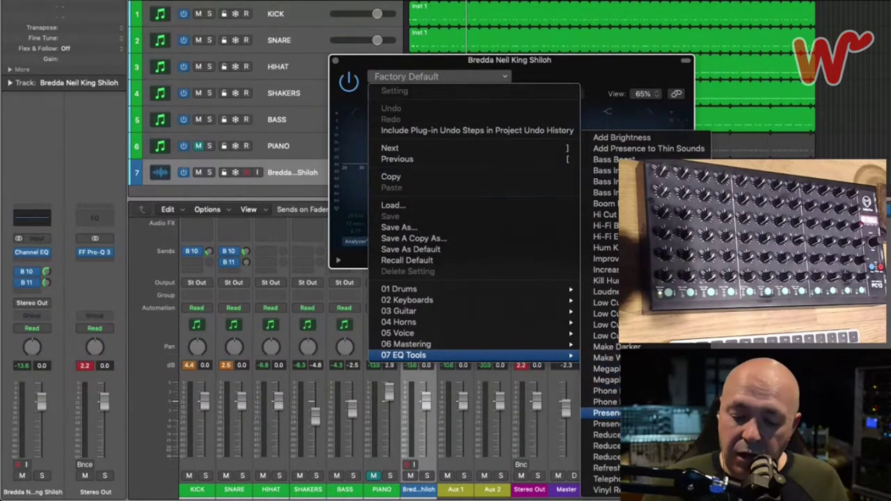
pyautogui.click(606, 479)
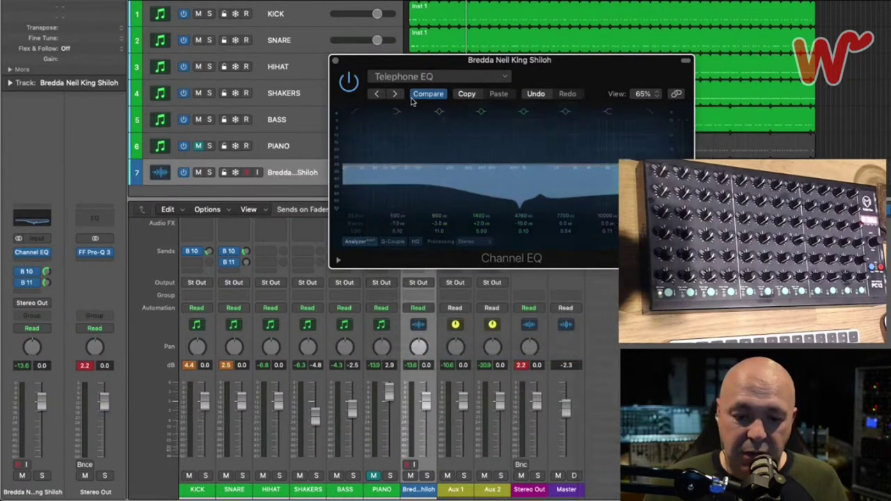
# Load the Phone Filter Notch preset from the EQ Tools category into the audio track's Channel EQ
pyautogui.click(449, 80)
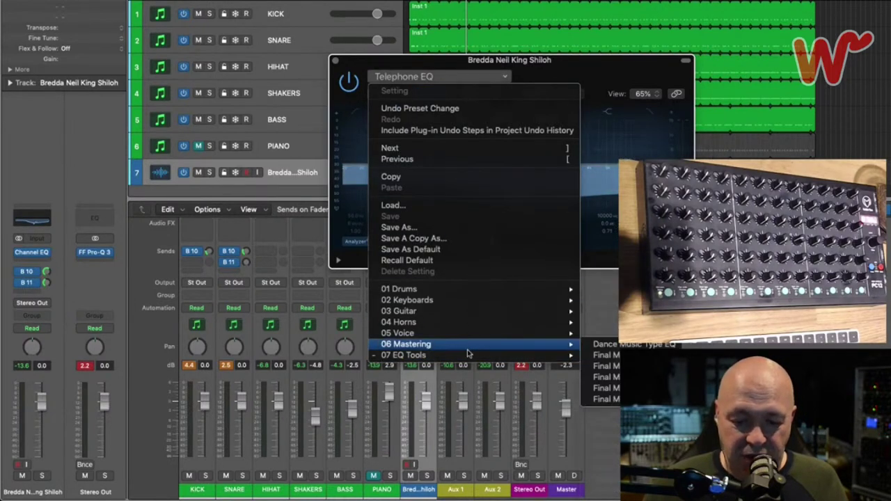
pyautogui.moveTo(468, 355)
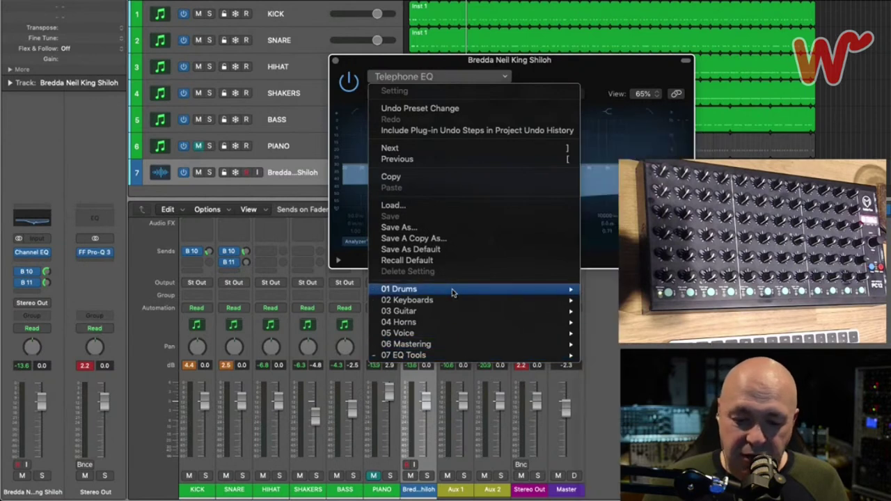
pyautogui.moveTo(453, 333)
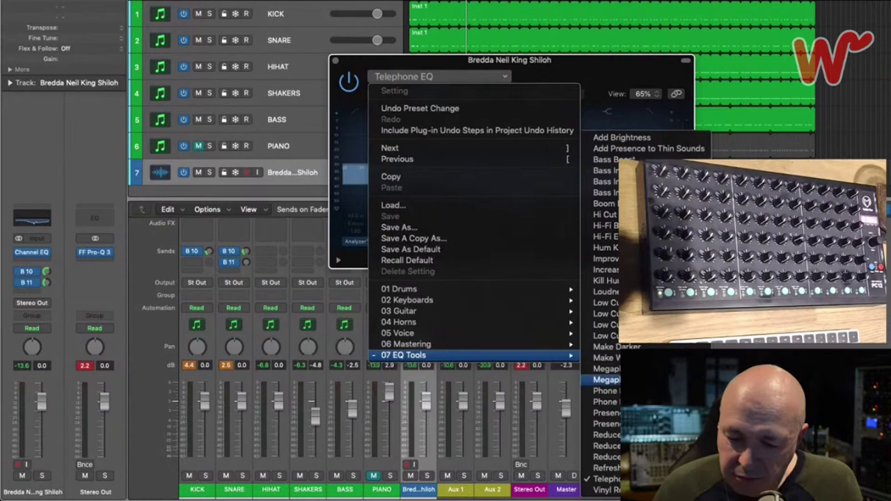
pyautogui.click(603, 401)
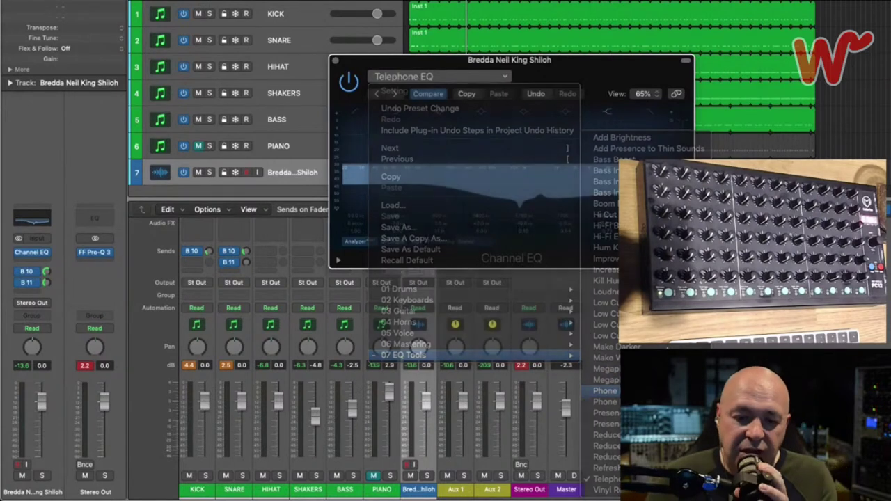
# Raise the audio track's volume to 6.0 dB and set its Bus 10 send to -6.7 and Bus 11 send to -14.6
pyautogui.moveTo(42, 404); pyautogui.dragTo(47, 368)
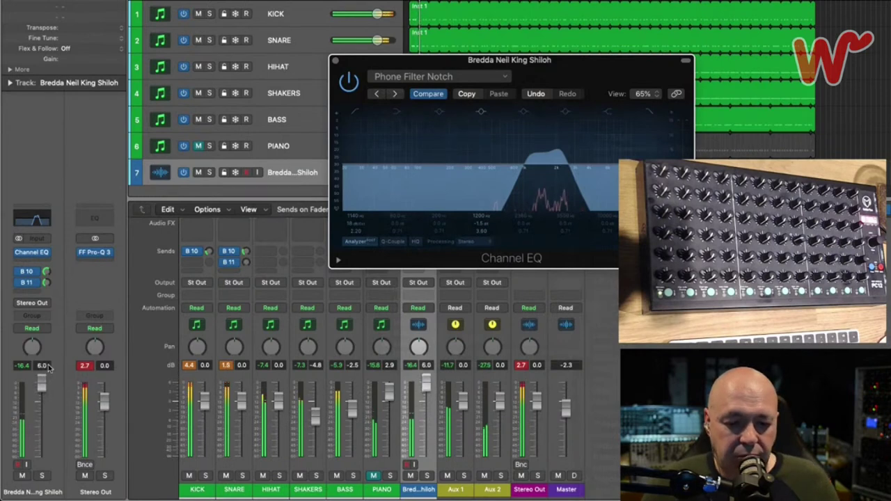
pyautogui.click(45, 272)
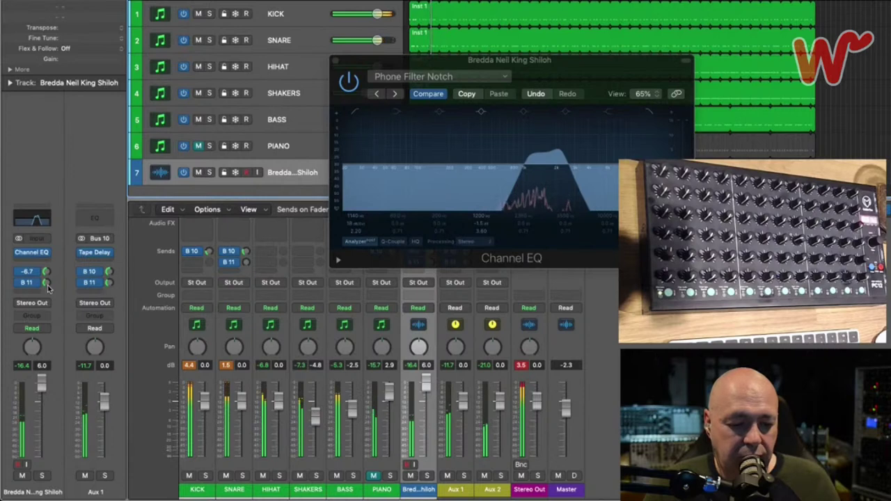
pyautogui.moveTo(46, 282); pyautogui.dragTo(46, 292)
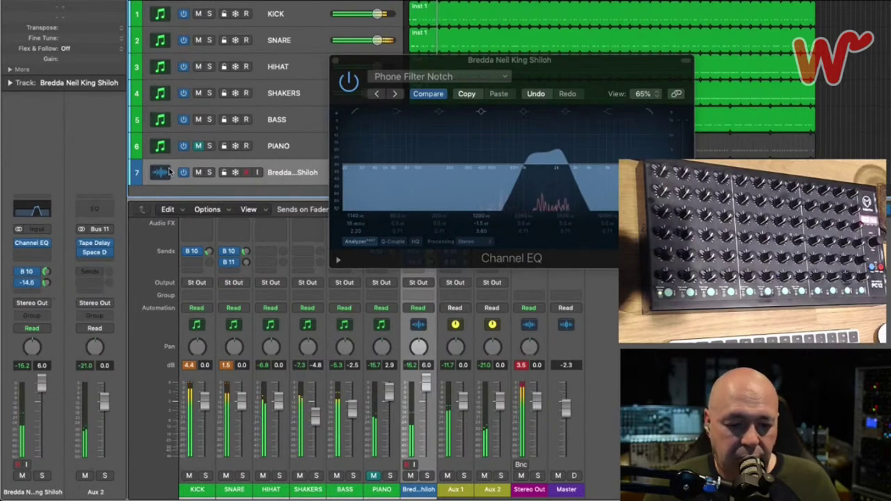
# Mute the KICK, SNARE and HIHAT during playback
pyautogui.click(198, 13)
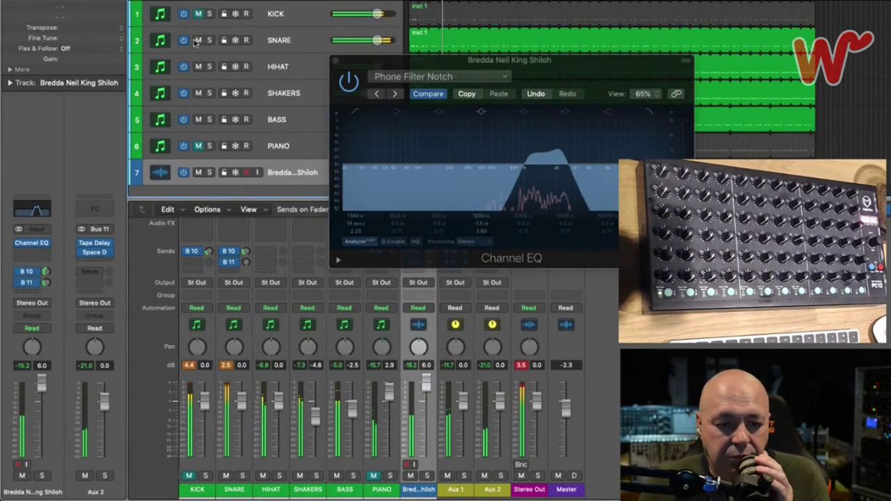
pyautogui.click(199, 40)
pyautogui.click(199, 66)
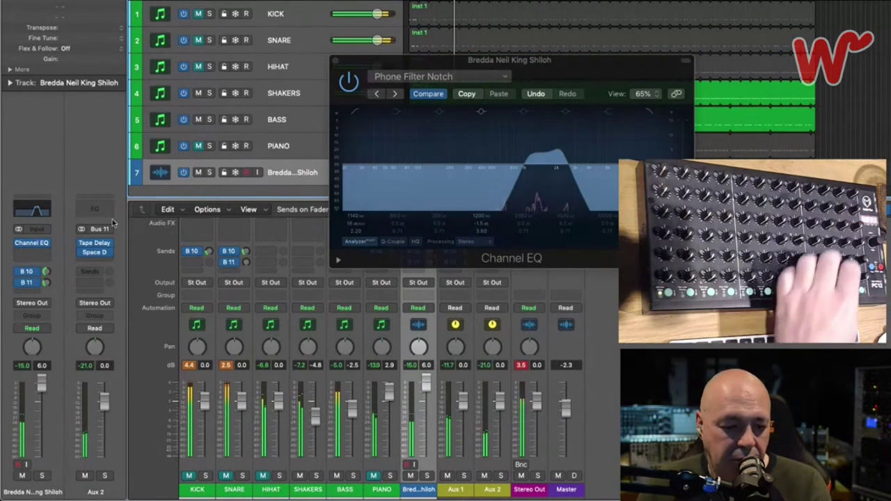
# Show the Bus 10 tape delay aux beside the audio track's channel strip and adjust Aux 1's own Bus 10 feedback send
pyautogui.click(34, 274)
pyautogui.click(62, 272)
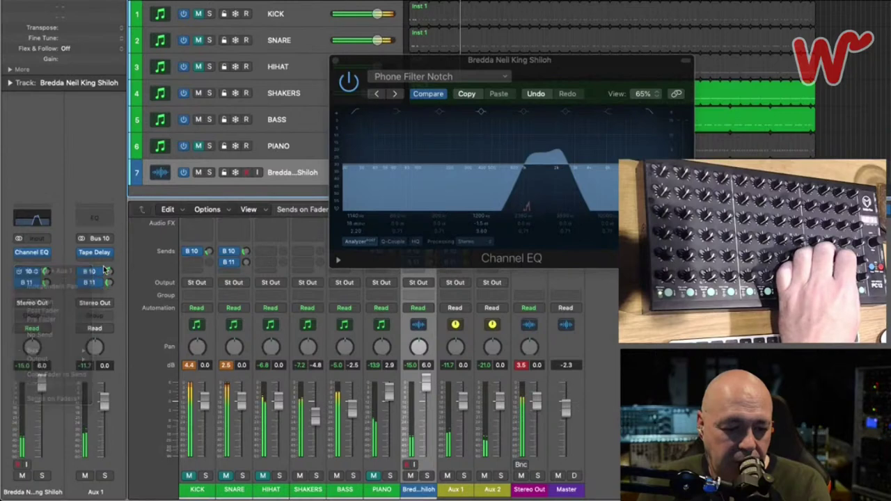
pyautogui.moveTo(109, 272)
pyautogui.mouseDown()
pyautogui.moveTo(112, 246)
pyautogui.moveTo(107, 271)
pyautogui.mouseUp()
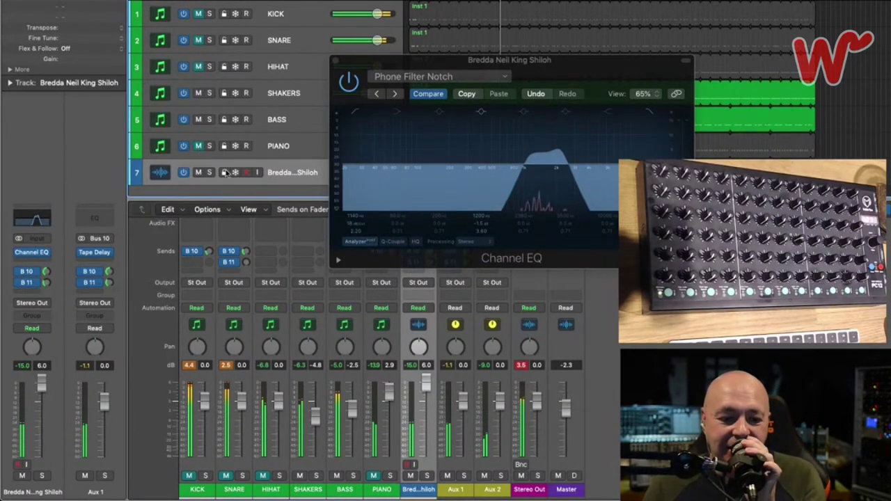
# Insert a stereo Gain plug-in after the audio track's Channel EQ and set its gain to +5.1 dB
pyautogui.click(43, 262)
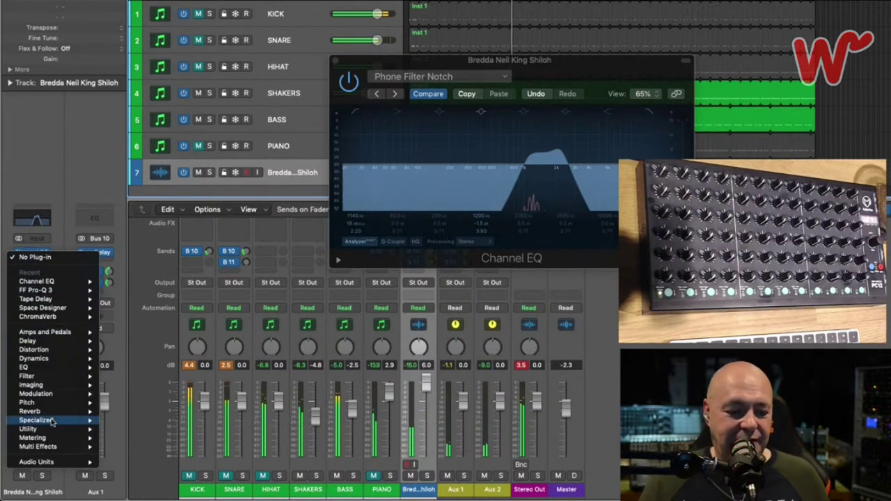
pyautogui.moveTo(43, 434)
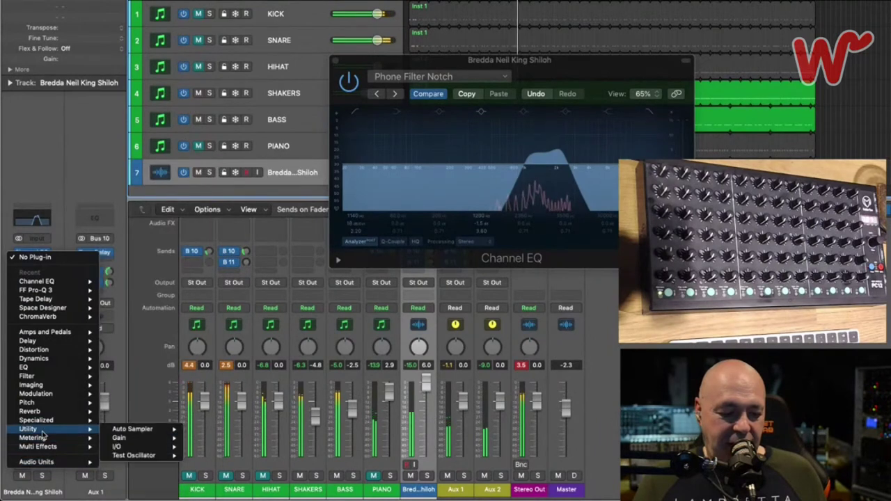
pyautogui.moveTo(120, 438)
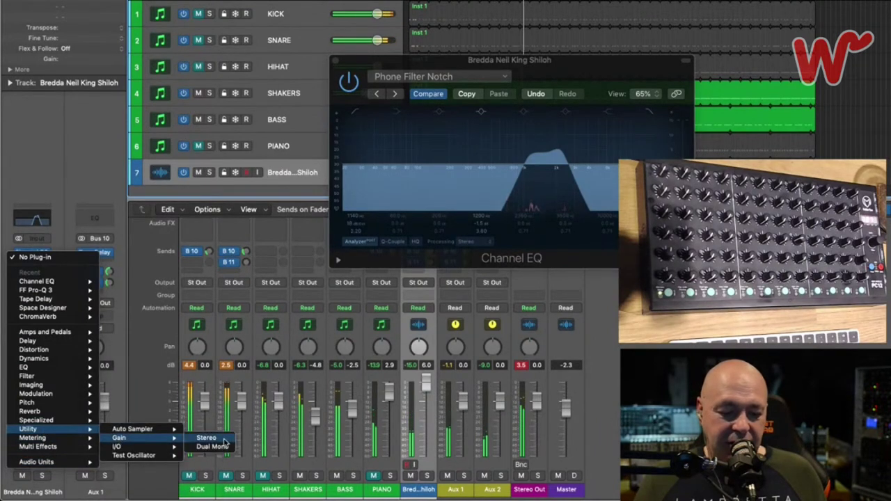
pyautogui.click(209, 438)
pyautogui.moveTo(372, 163); pyautogui.dragTo(371, 160)
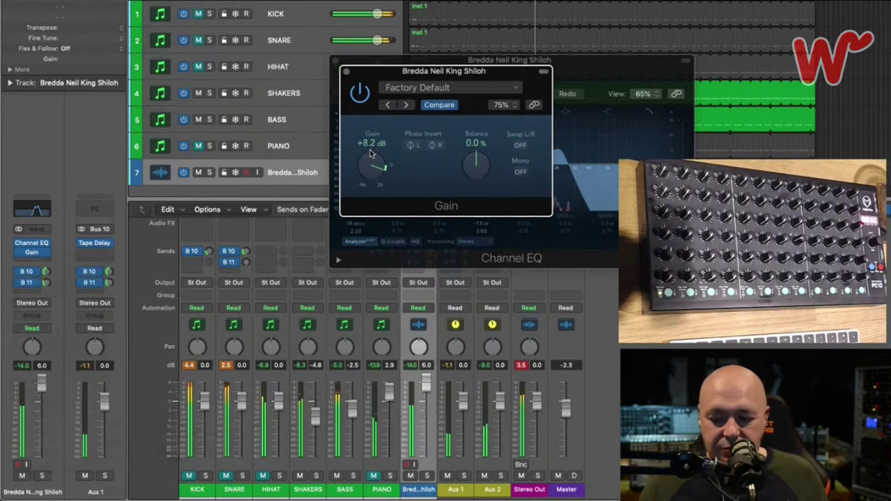
pyautogui.moveTo(371, 155); pyautogui.dragTo(371, 158)
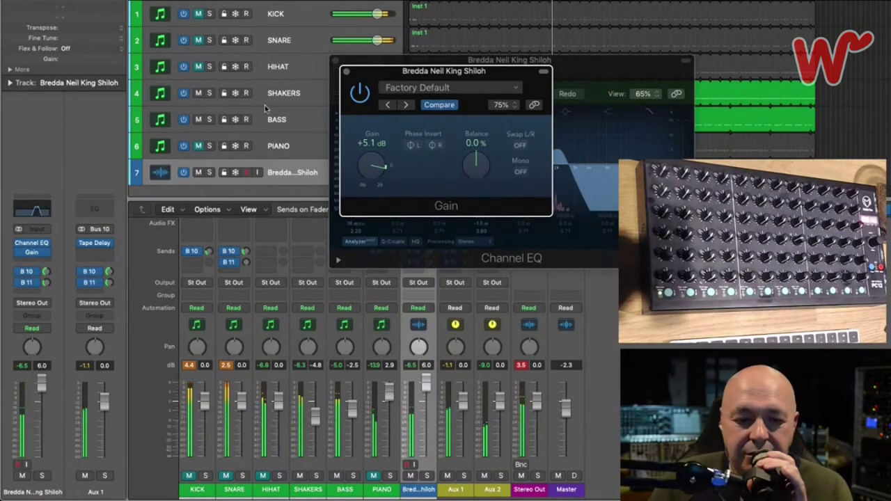
# Unmute the KICK, SNARE and HIHAT tracks
pyautogui.click(199, 13)
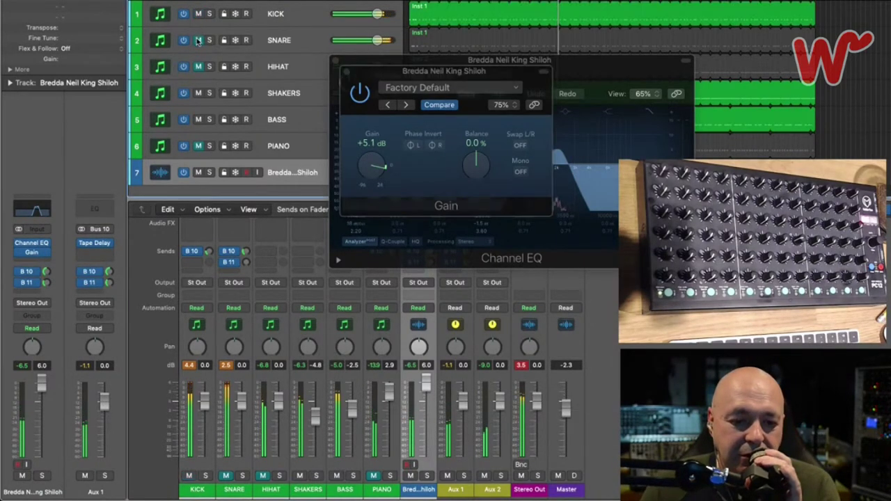
pyautogui.click(198, 40)
pyautogui.click(199, 69)
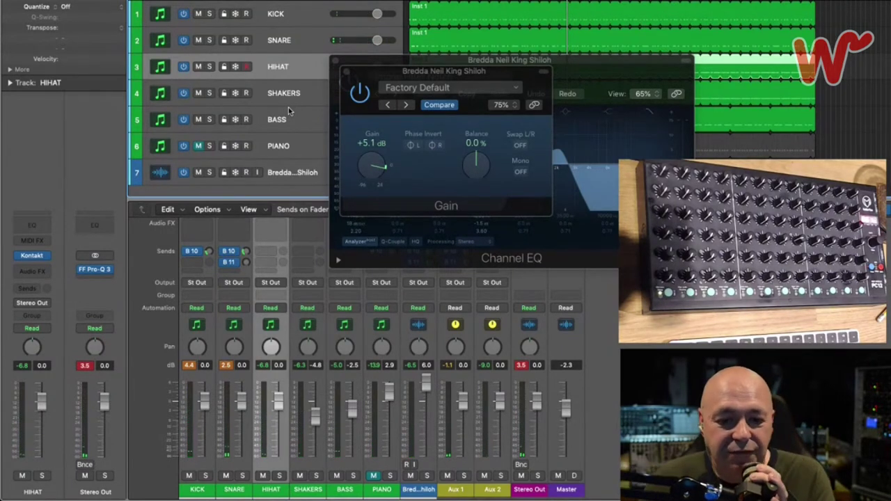
# Close the Gain and Channel EQ windows and shrink the mixer to give the track area more room
pyautogui.click(348, 73)
pyautogui.click(337, 61)
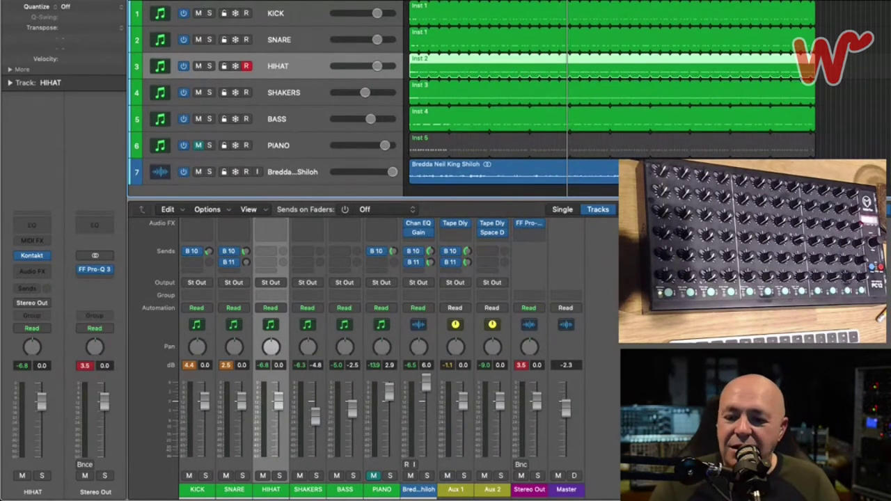
pyautogui.moveTo(393, 203); pyautogui.dragTo(393, 354)
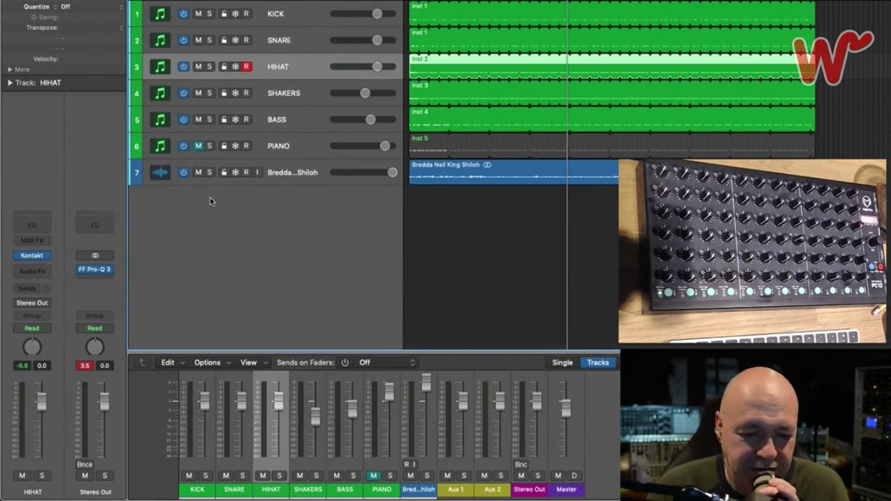
# Select the KICK track and play the arrangement briefly from the start
pyautogui.press('alt+super+n')
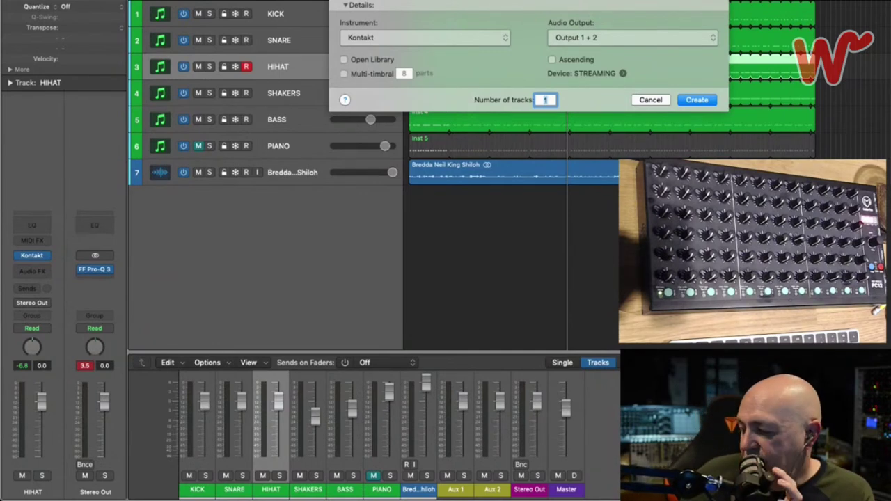
pyautogui.click(651, 100)
pyautogui.click(299, 21)
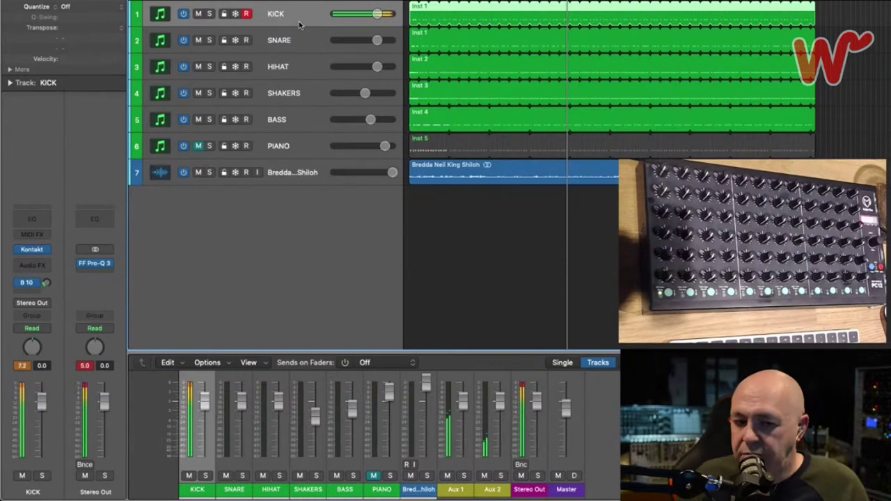
pyautogui.press('space')
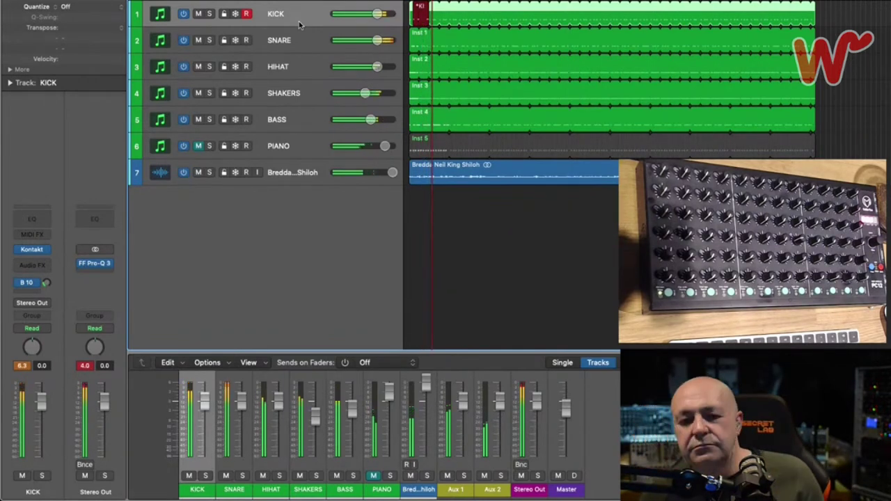
pyautogui.press('space')
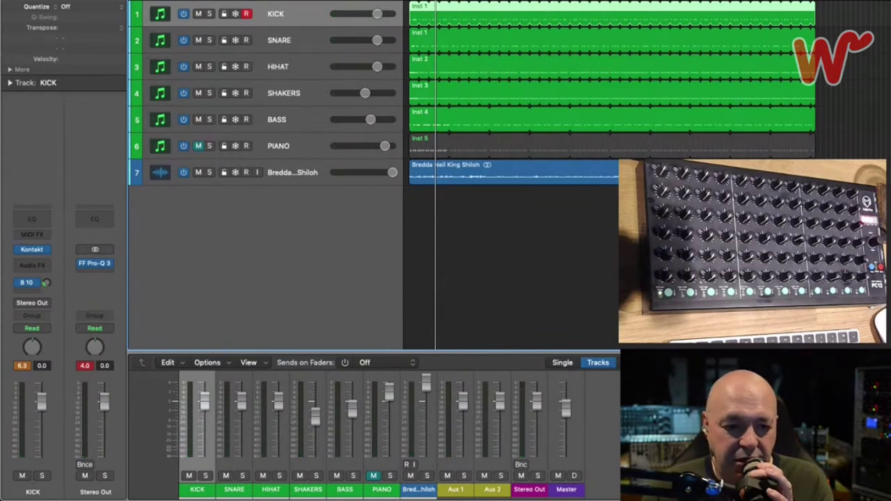
# Create one new software instrument track below KICK using the stereo Sampler (Multi-Sample) instrument
pyautogui.press('alt+super+n')
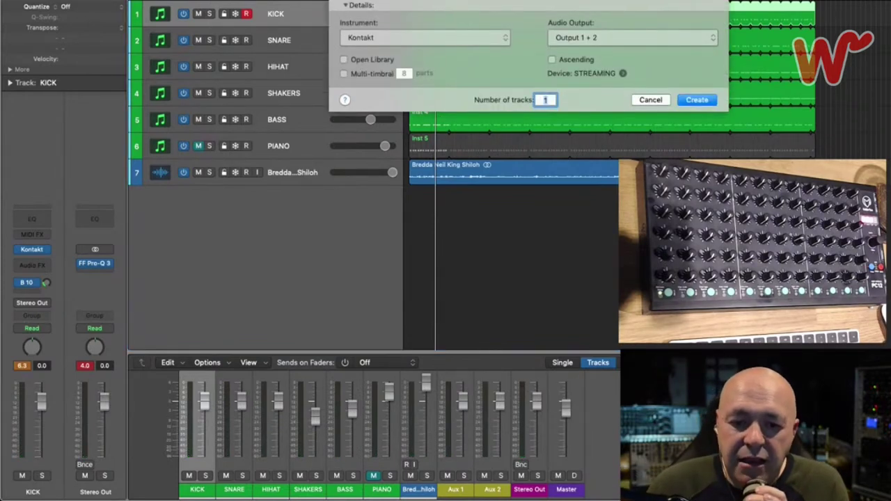
pyautogui.click(504, 40)
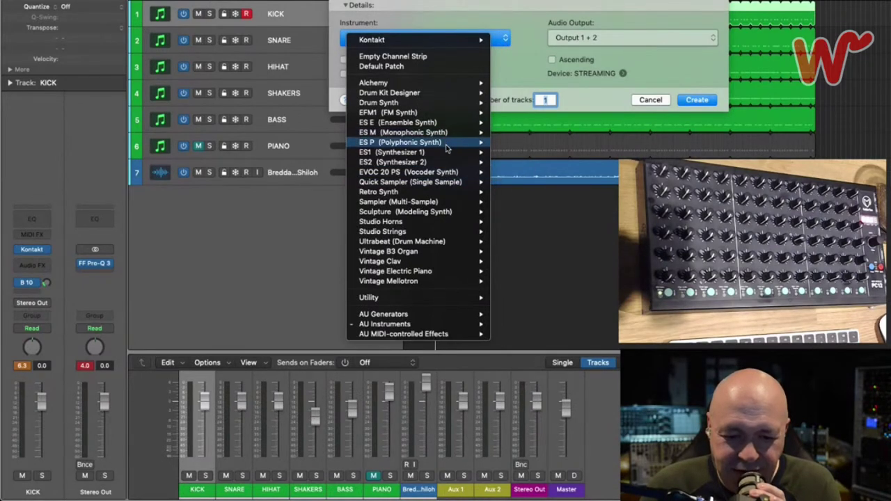
pyautogui.moveTo(454, 208)
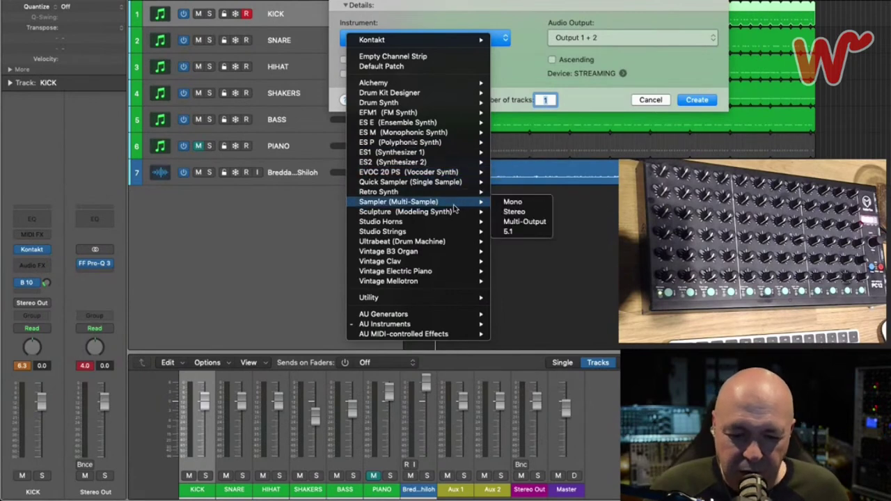
pyautogui.moveTo(454, 182)
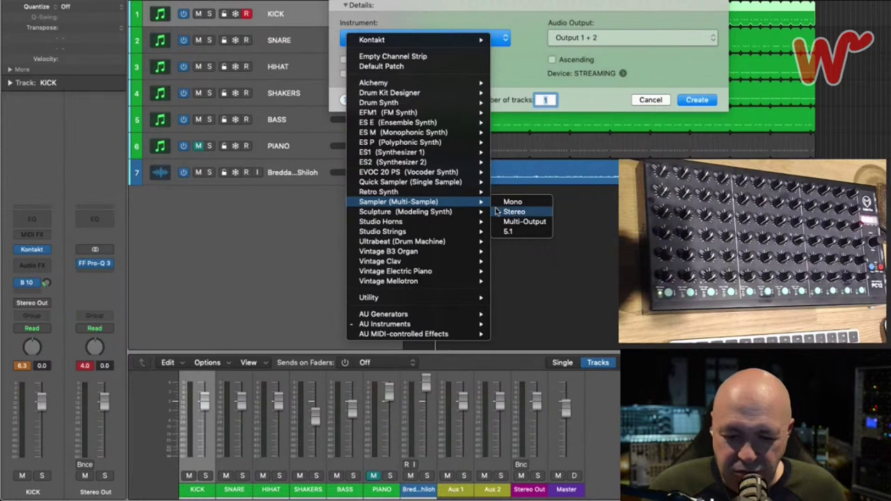
pyautogui.click(514, 212)
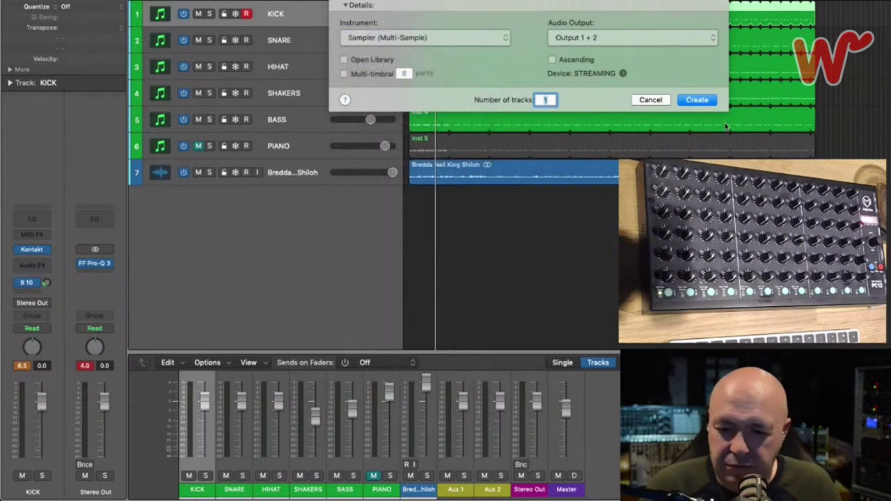
pyautogui.click(697, 100)
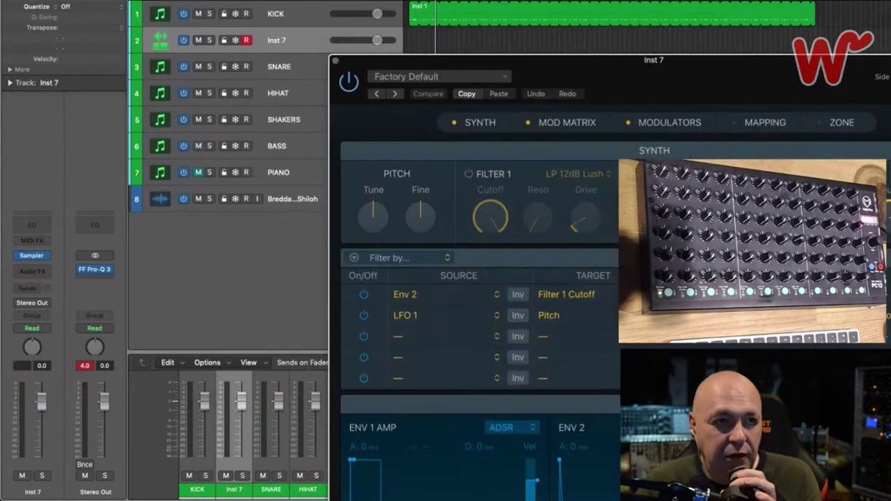
# Try the Dry Horns 128-168 bpm preset from Loopmasters Dub's Horns Of Dub folder in the new track's Sampler
pyautogui.moveTo(550, 64); pyautogui.dragTo(321, 0)
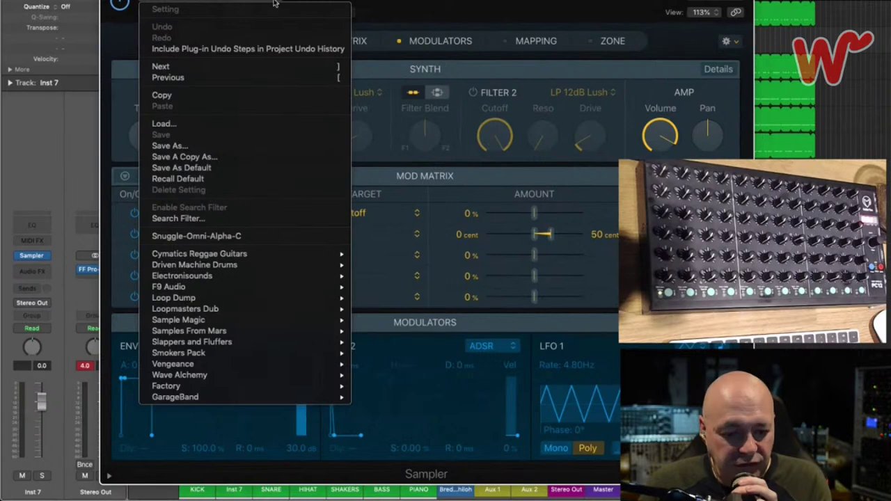
pyautogui.moveTo(260, 299)
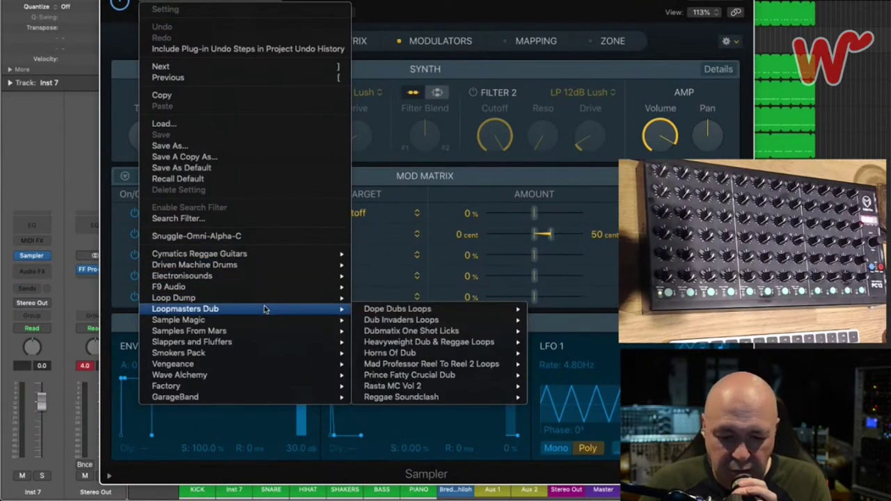
pyautogui.moveTo(470, 355)
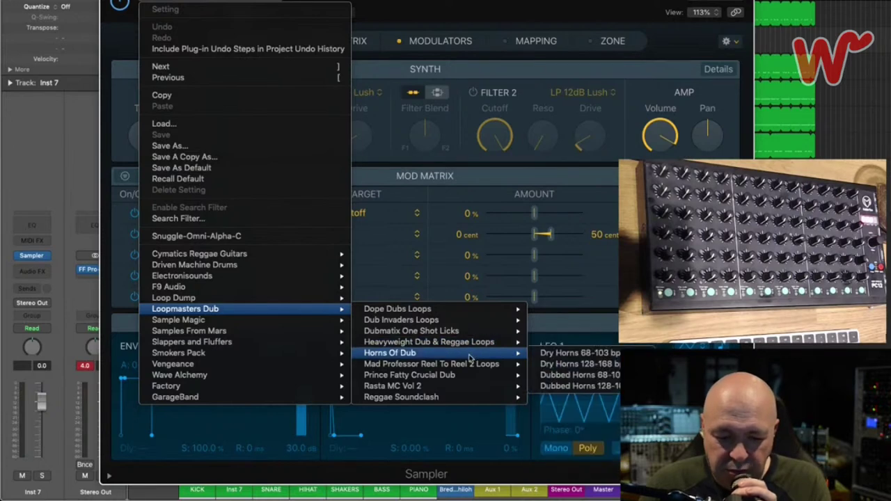
pyautogui.click(578, 365)
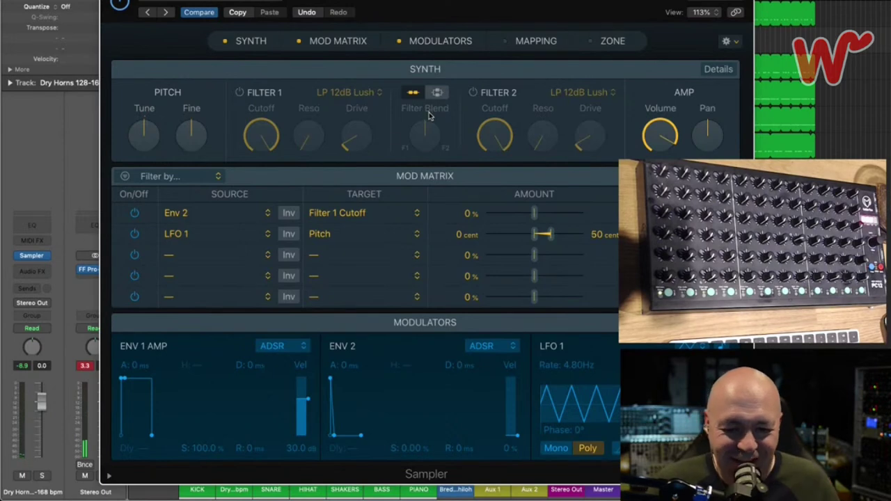
# Try the Reggae Toms & Fills preset from the Loop Dump folder in the Sampler, and close its window
pyautogui.click(259, 4)
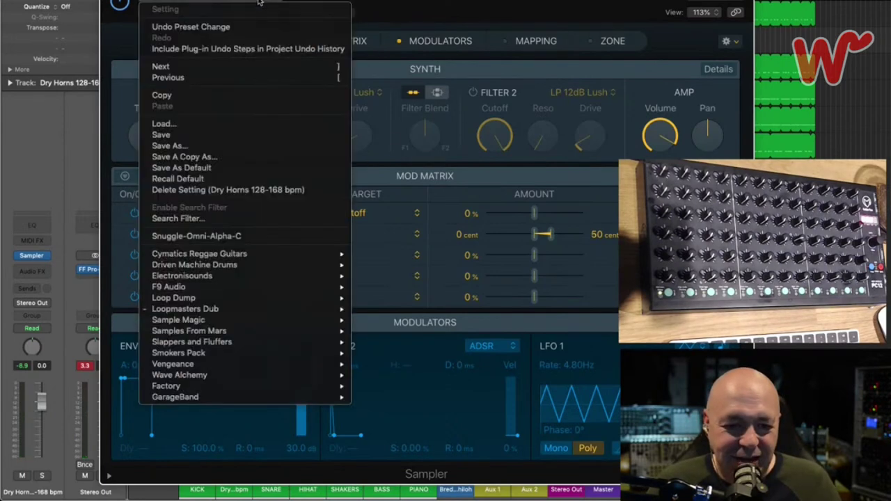
pyautogui.moveTo(308, 313)
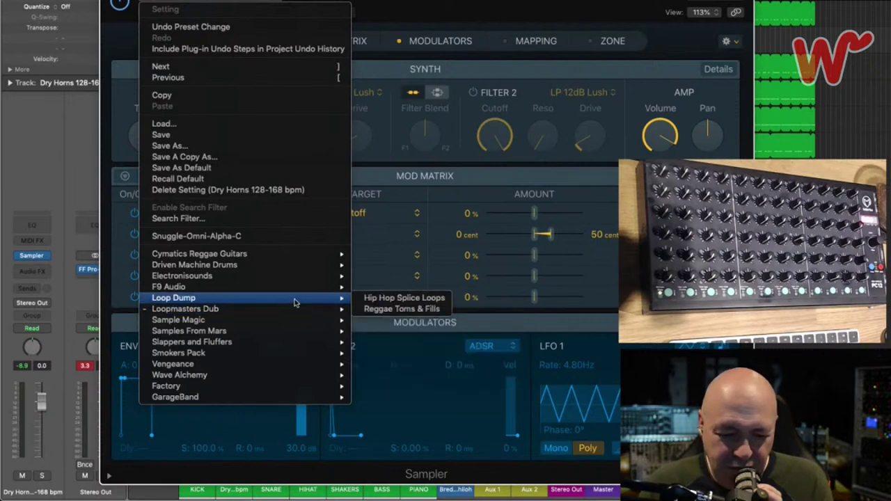
pyautogui.click(392, 308)
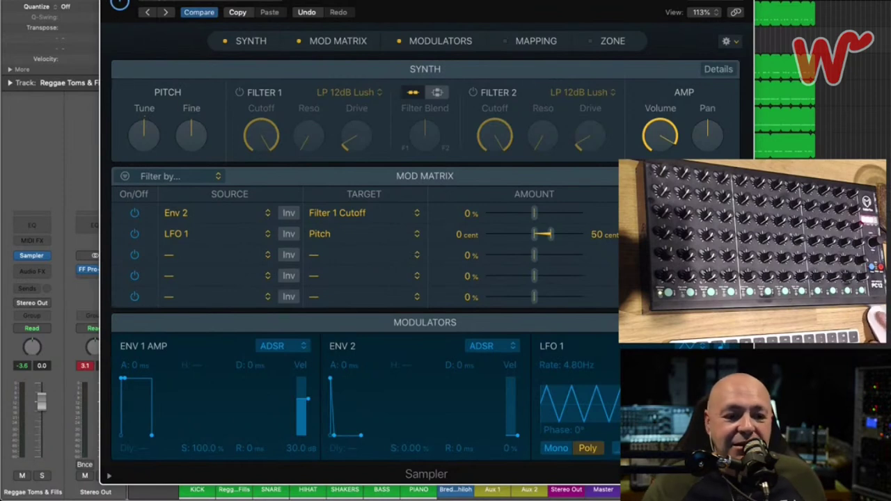
pyautogui.press('super+w')
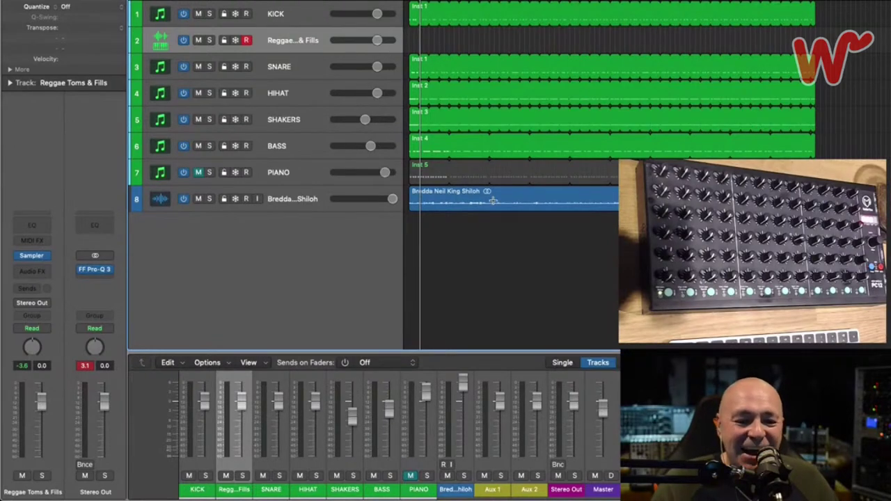
# Reopen the Sampler and try the Slappers 1 preset from the Slappers and Fluffers folder
pyautogui.moveTo(46, 258)
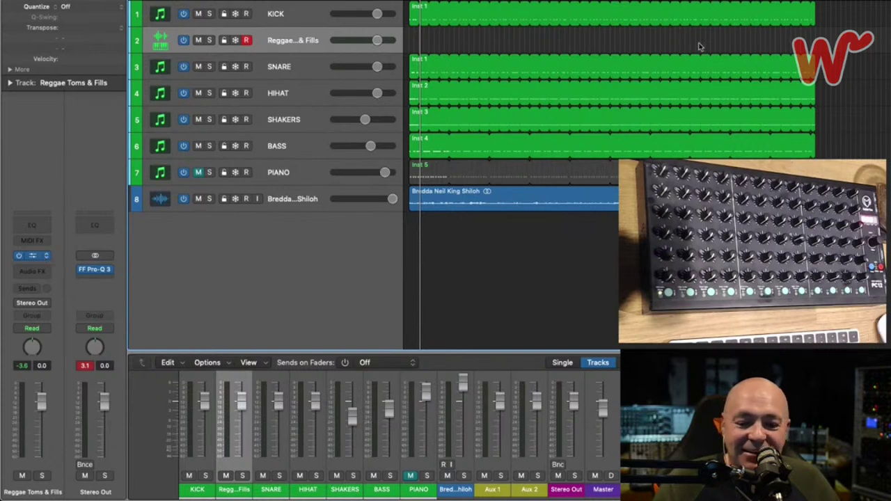
pyautogui.click(38, 258)
pyautogui.moveTo(401, 1)
pyautogui.mouseDown()
pyautogui.moveTo(426, 0)
pyautogui.moveTo(385, 0)
pyautogui.mouseUp()
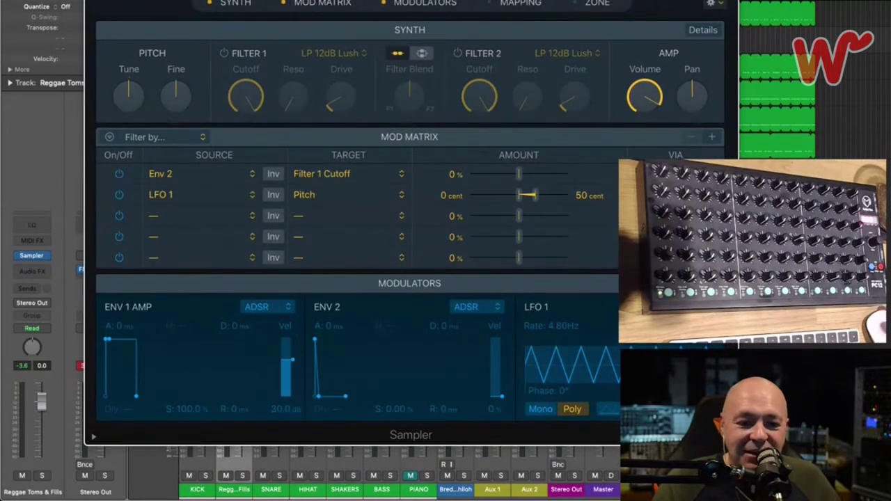
pyautogui.click(222, 0)
pyautogui.moveTo(260, 259)
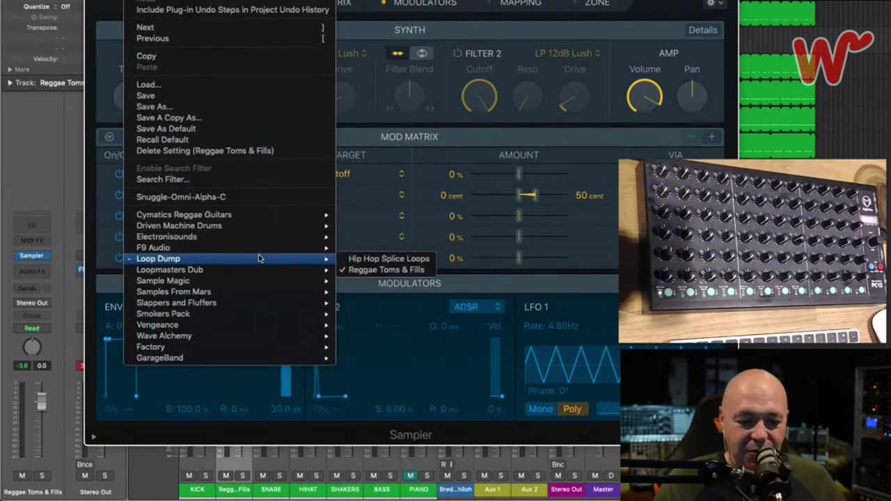
pyautogui.moveTo(262, 220)
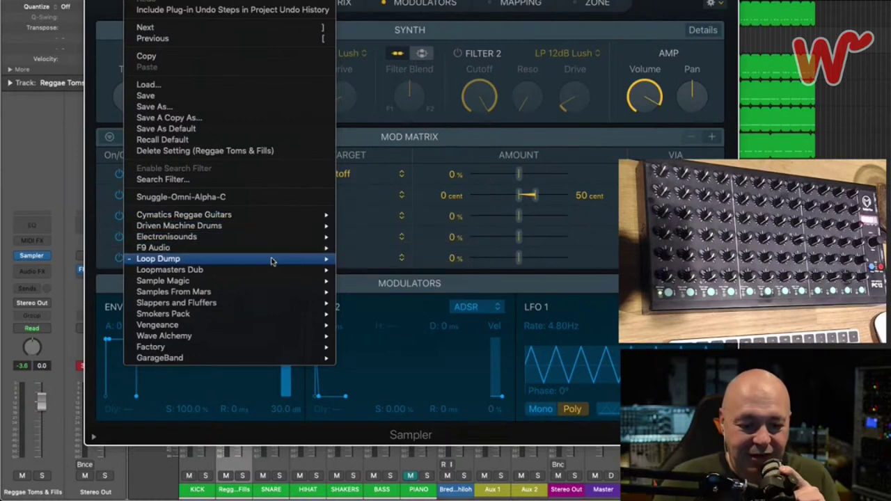
pyautogui.moveTo(272, 305)
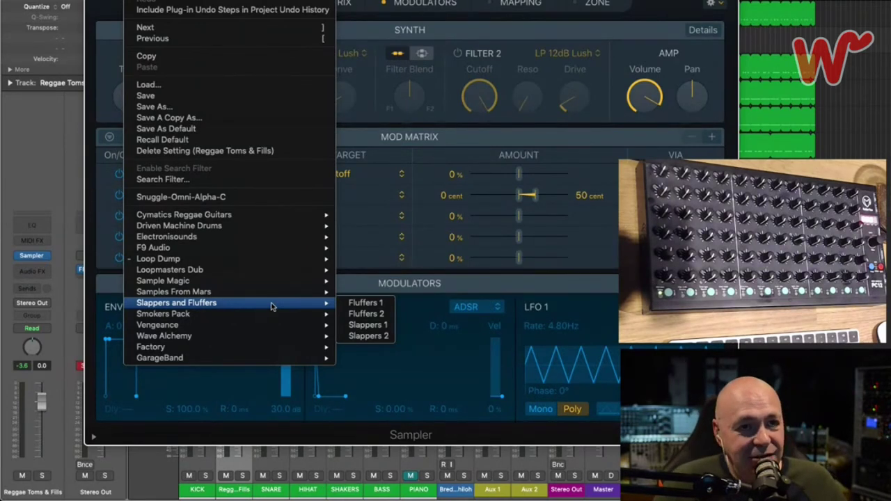
pyautogui.click(353, 326)
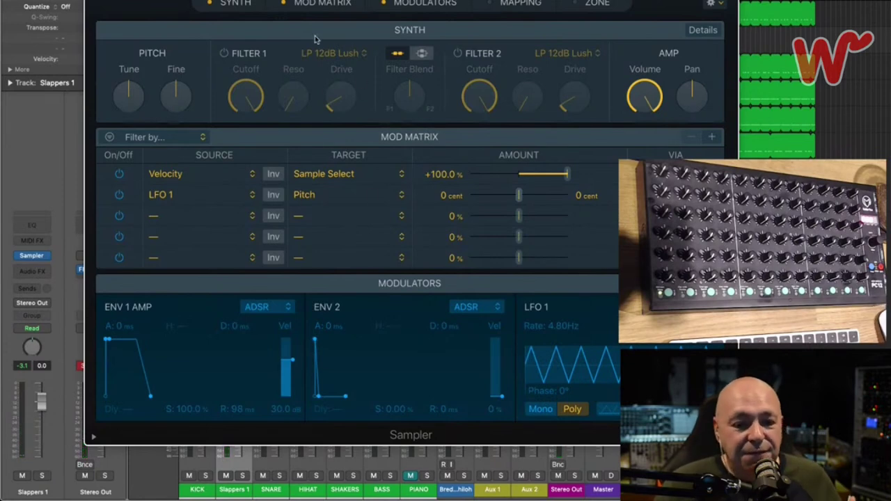
# Load the Fluffers 1 preset from the Slappers and Fluffers folder into the Sampler, and play the arrangement with its window closed
pyautogui.click(221, 1)
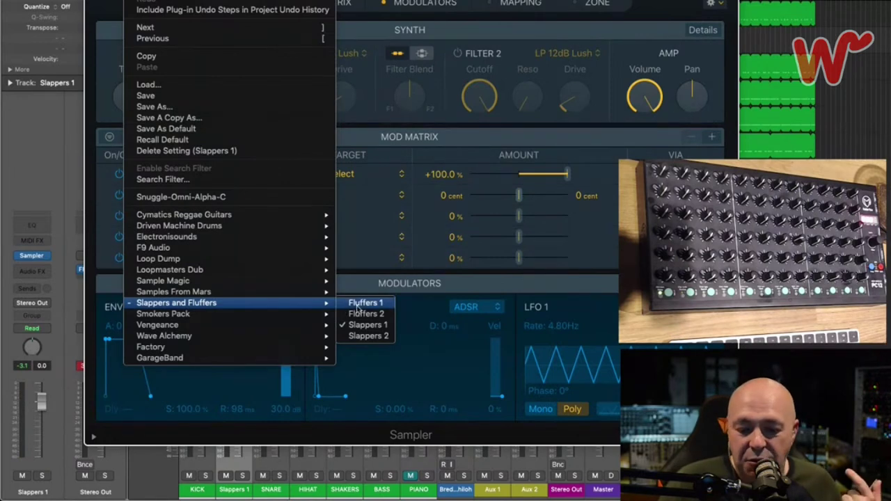
pyautogui.click(357, 309)
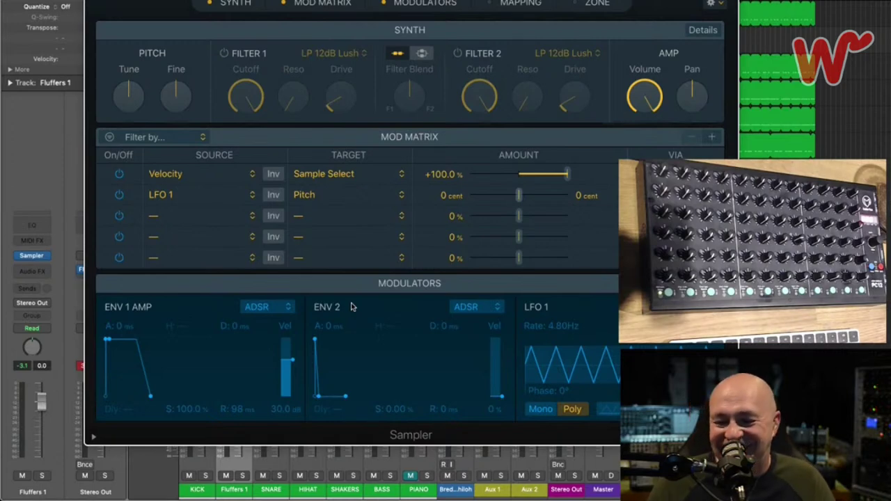
pyautogui.moveTo(310, 2); pyautogui.dragTo(477, 206)
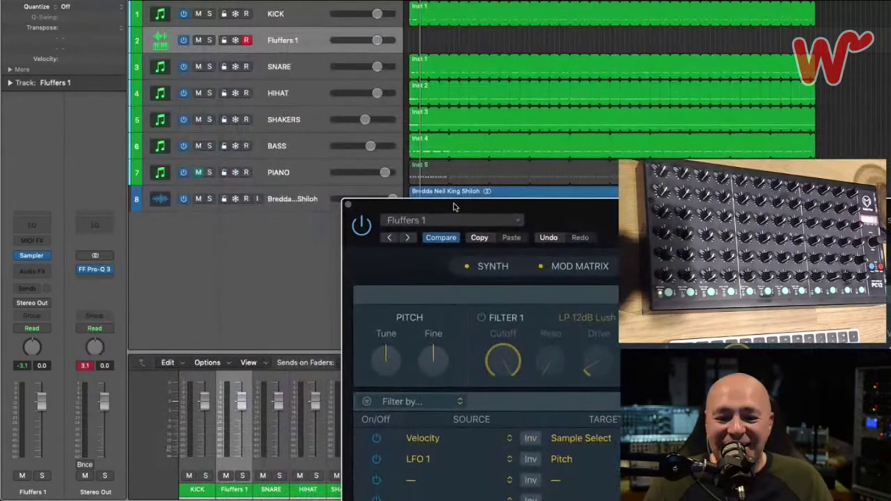
pyautogui.click(348, 206)
pyautogui.press('space')
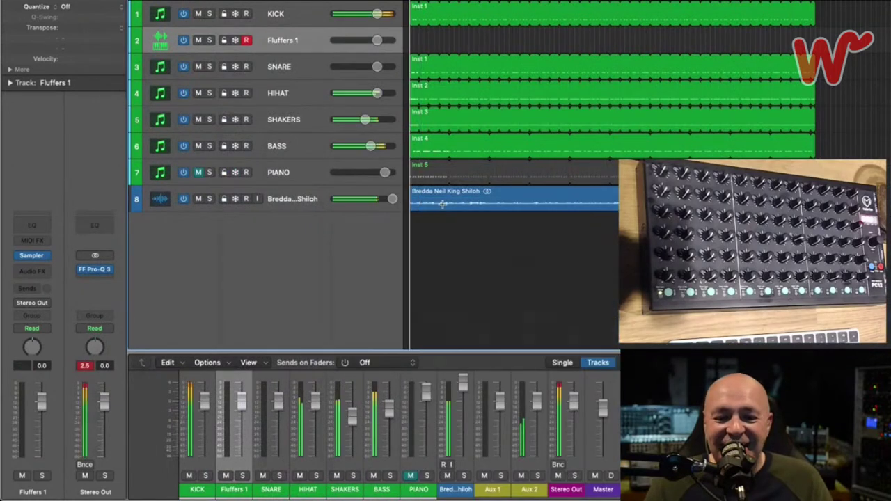